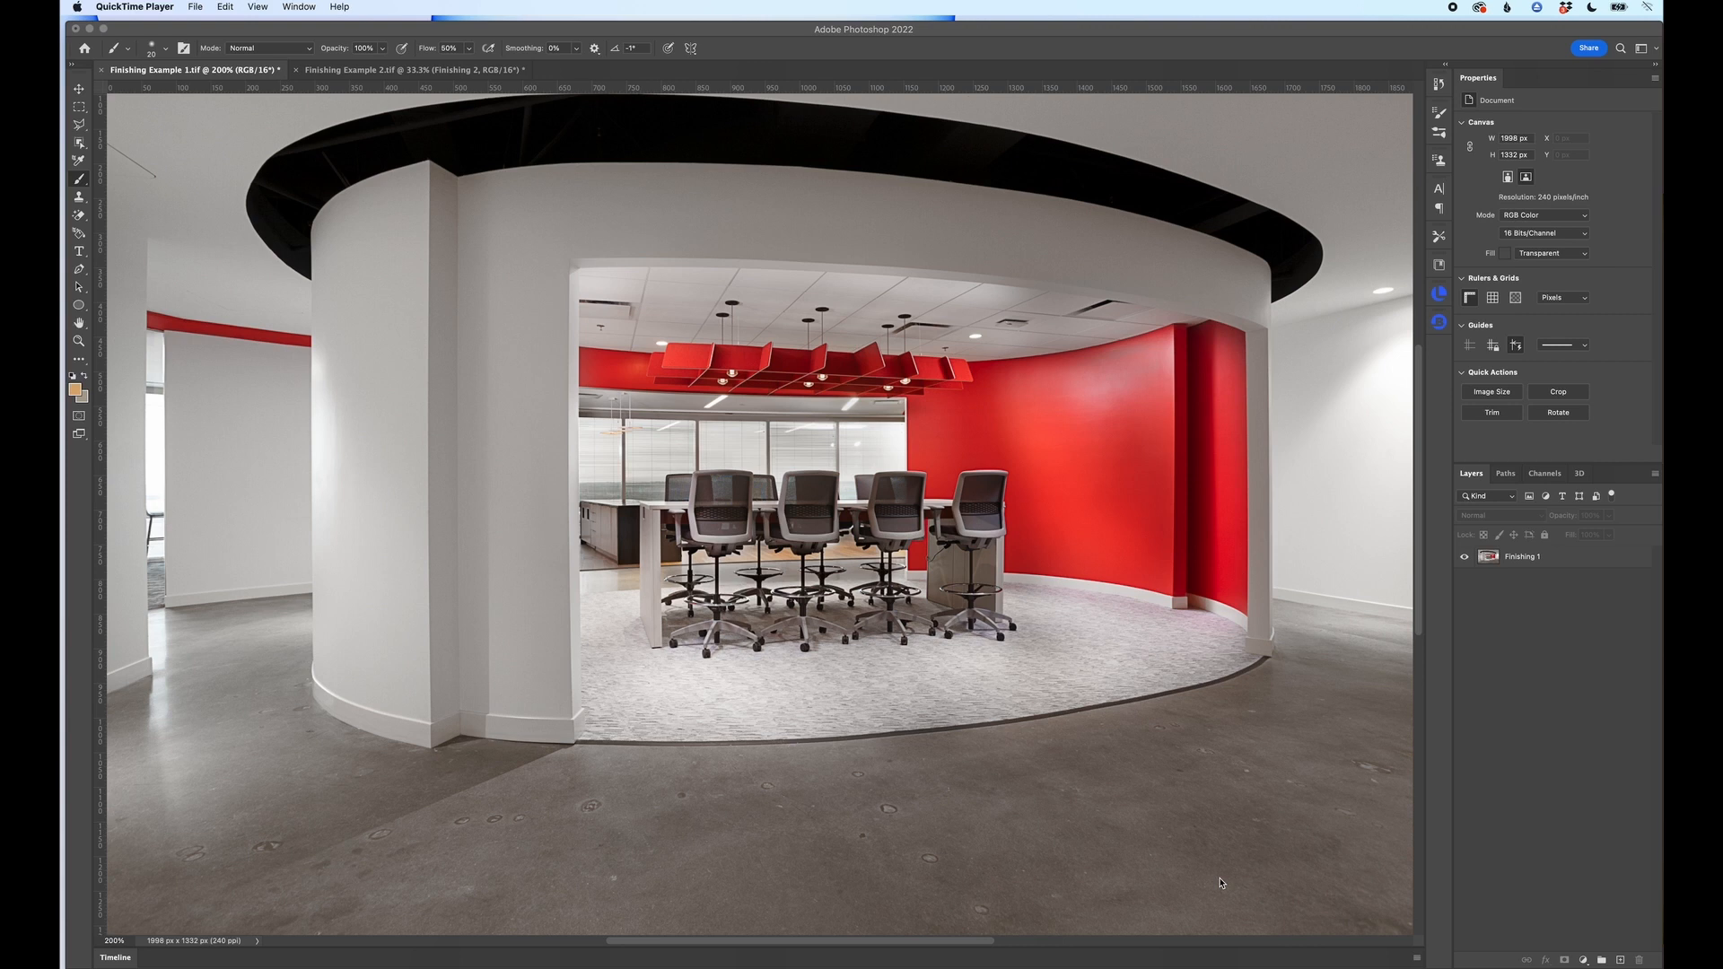
Step: Duplicate the Finishing 1 layer and add a Curves adjustment layer above the copy
left_click(1563, 619)
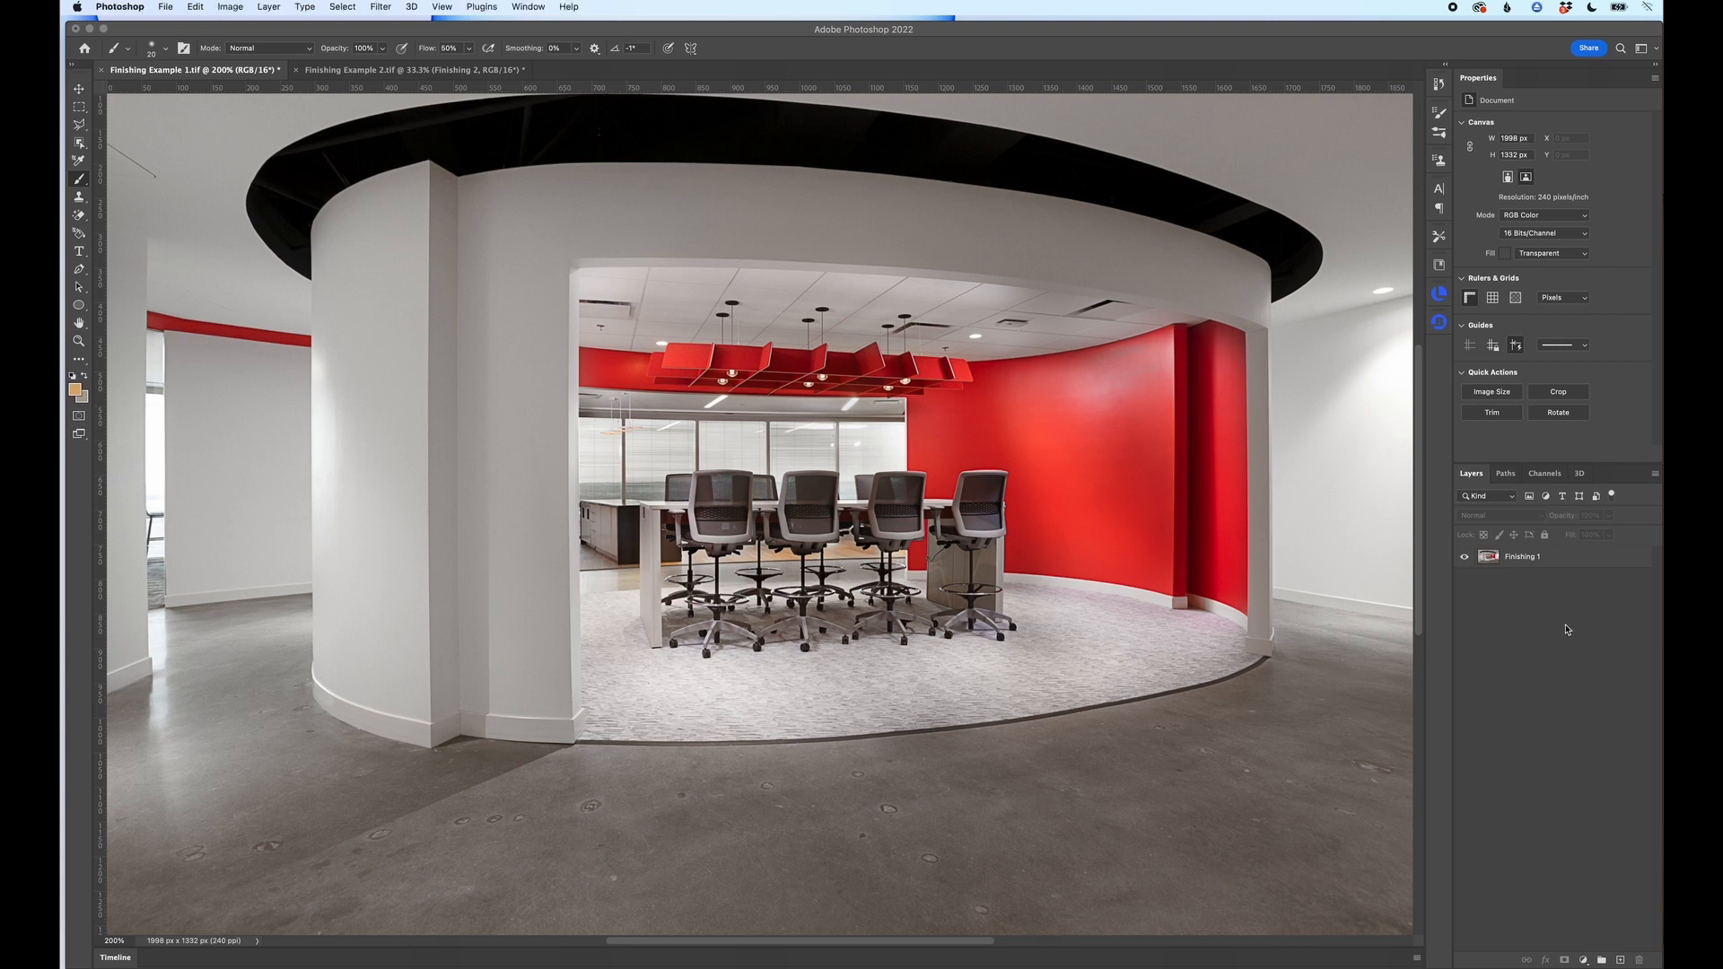
left_click(1542, 559)
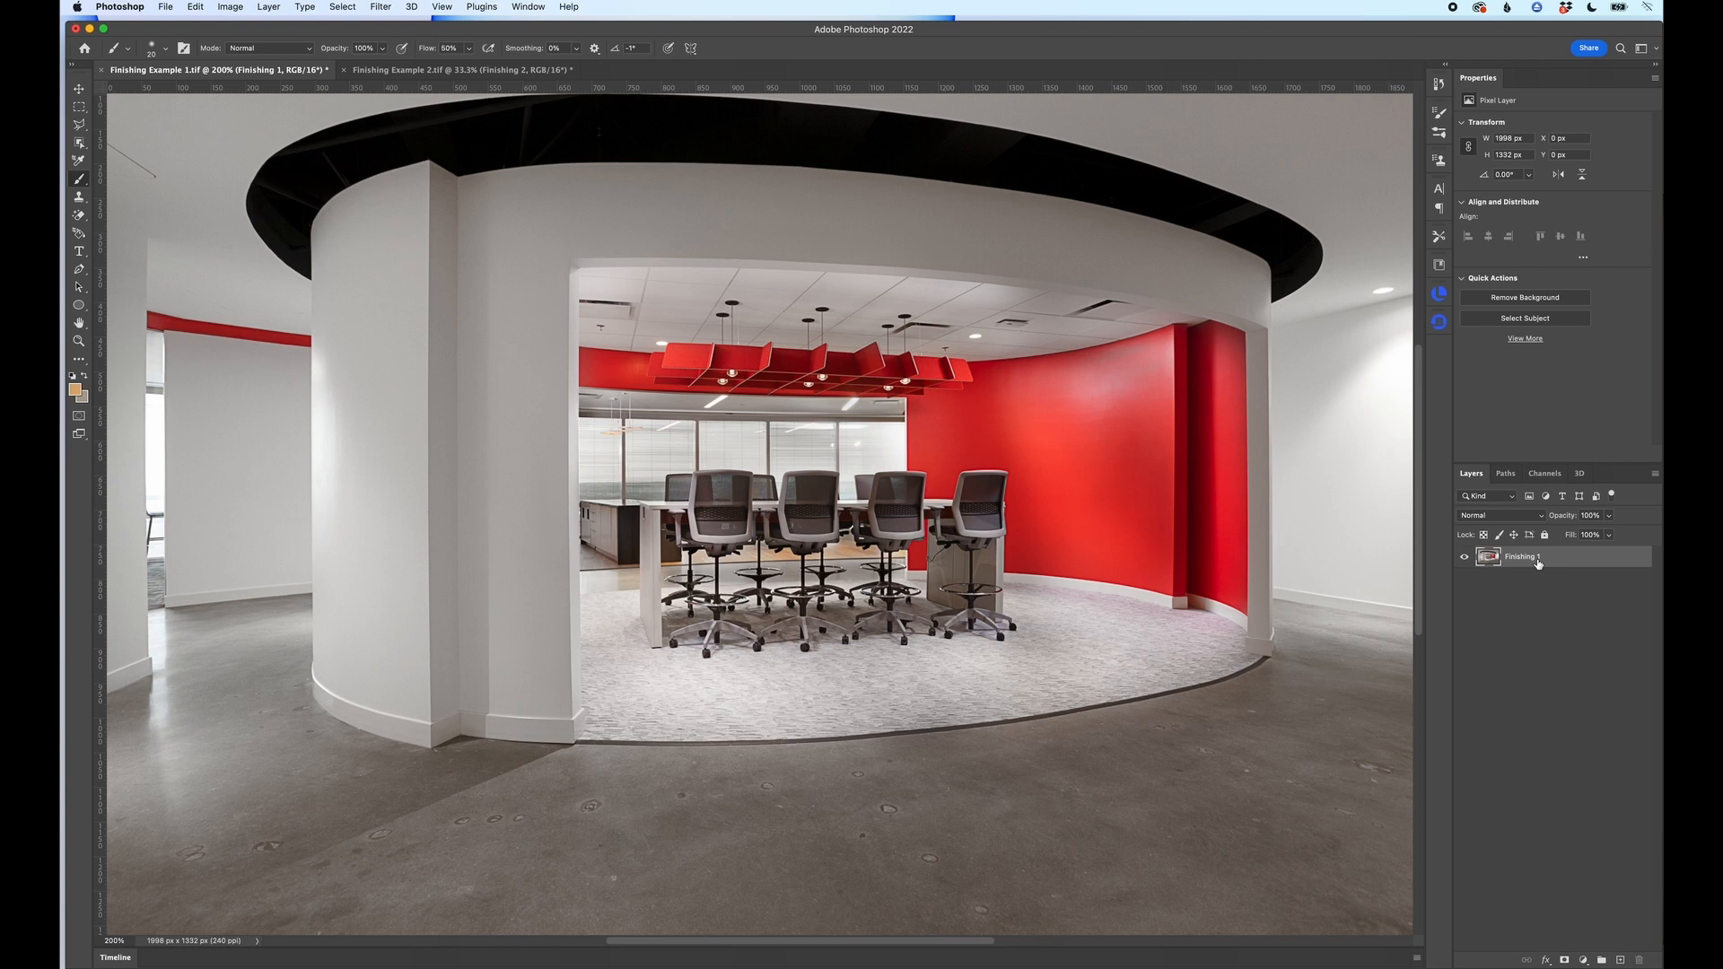
key("super+j")
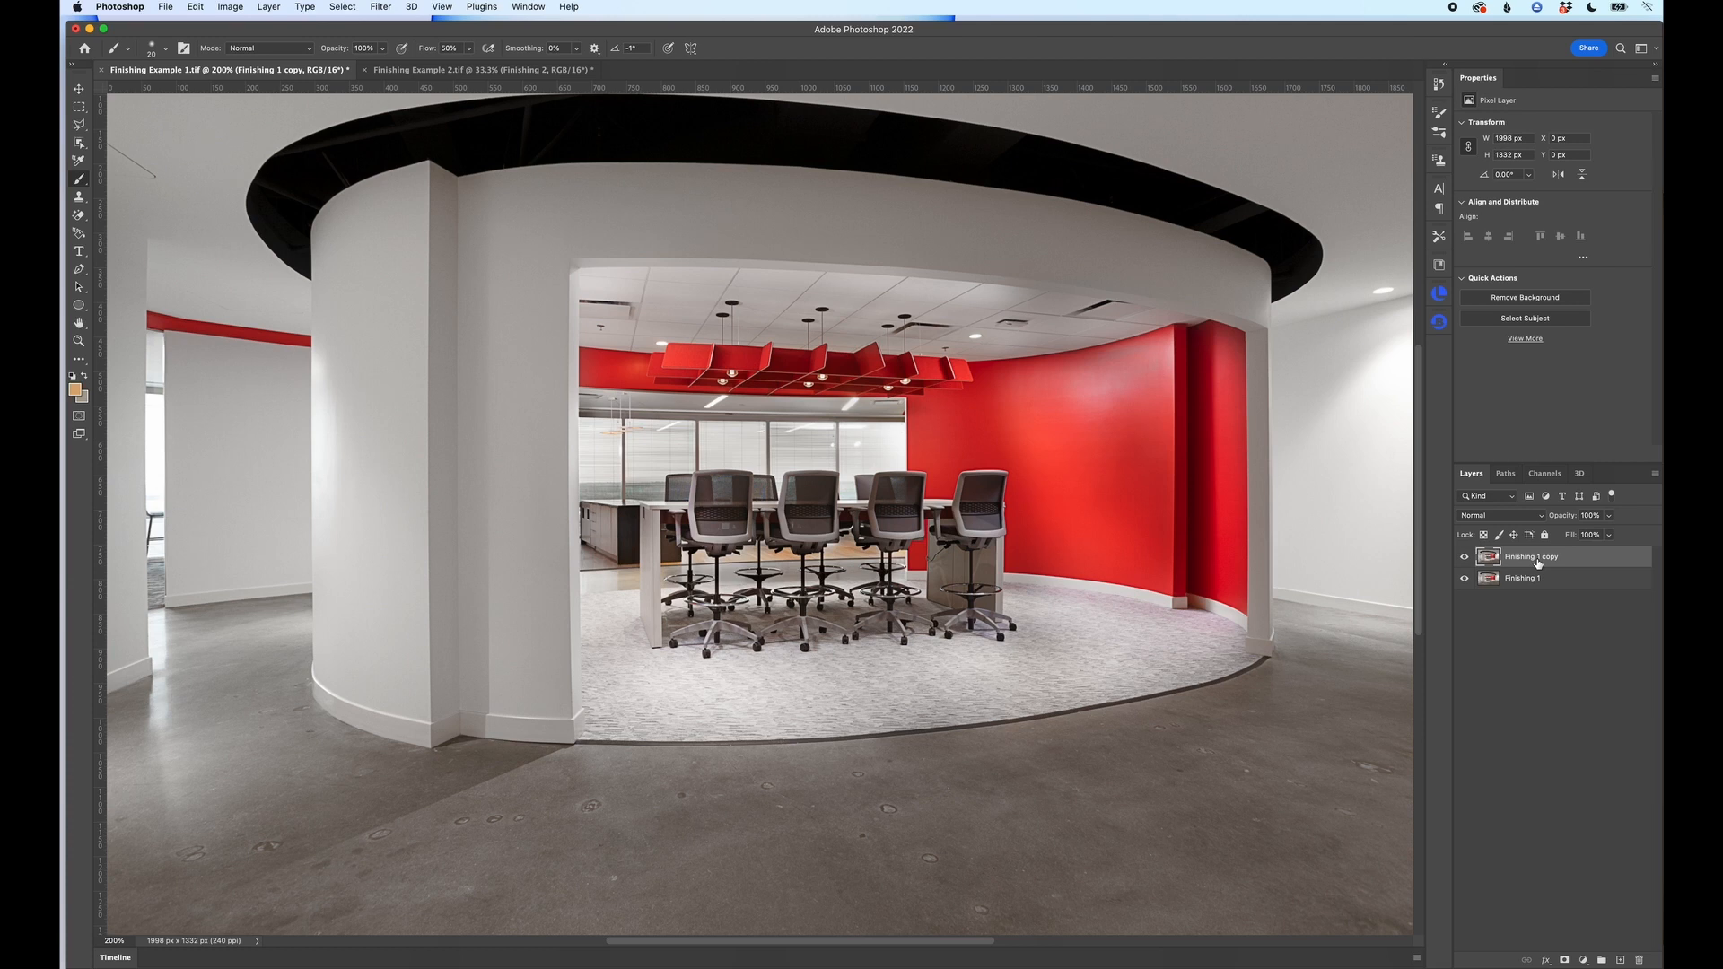
left_click(1583, 961)
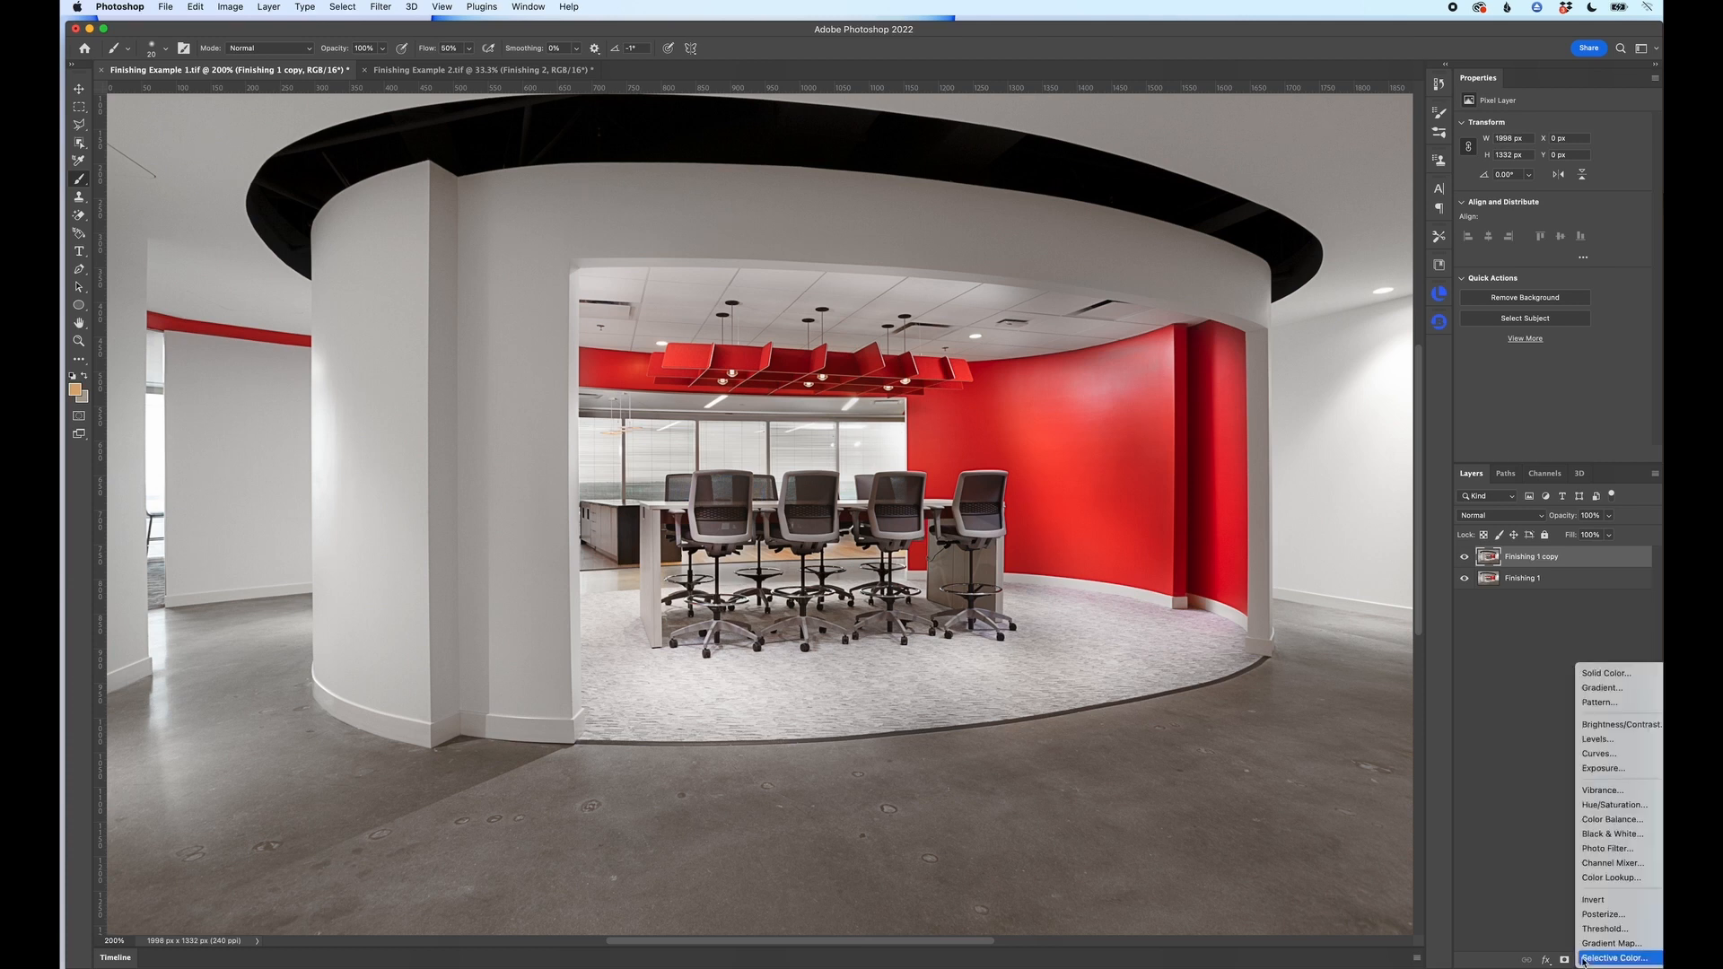
left_click(1599, 754)
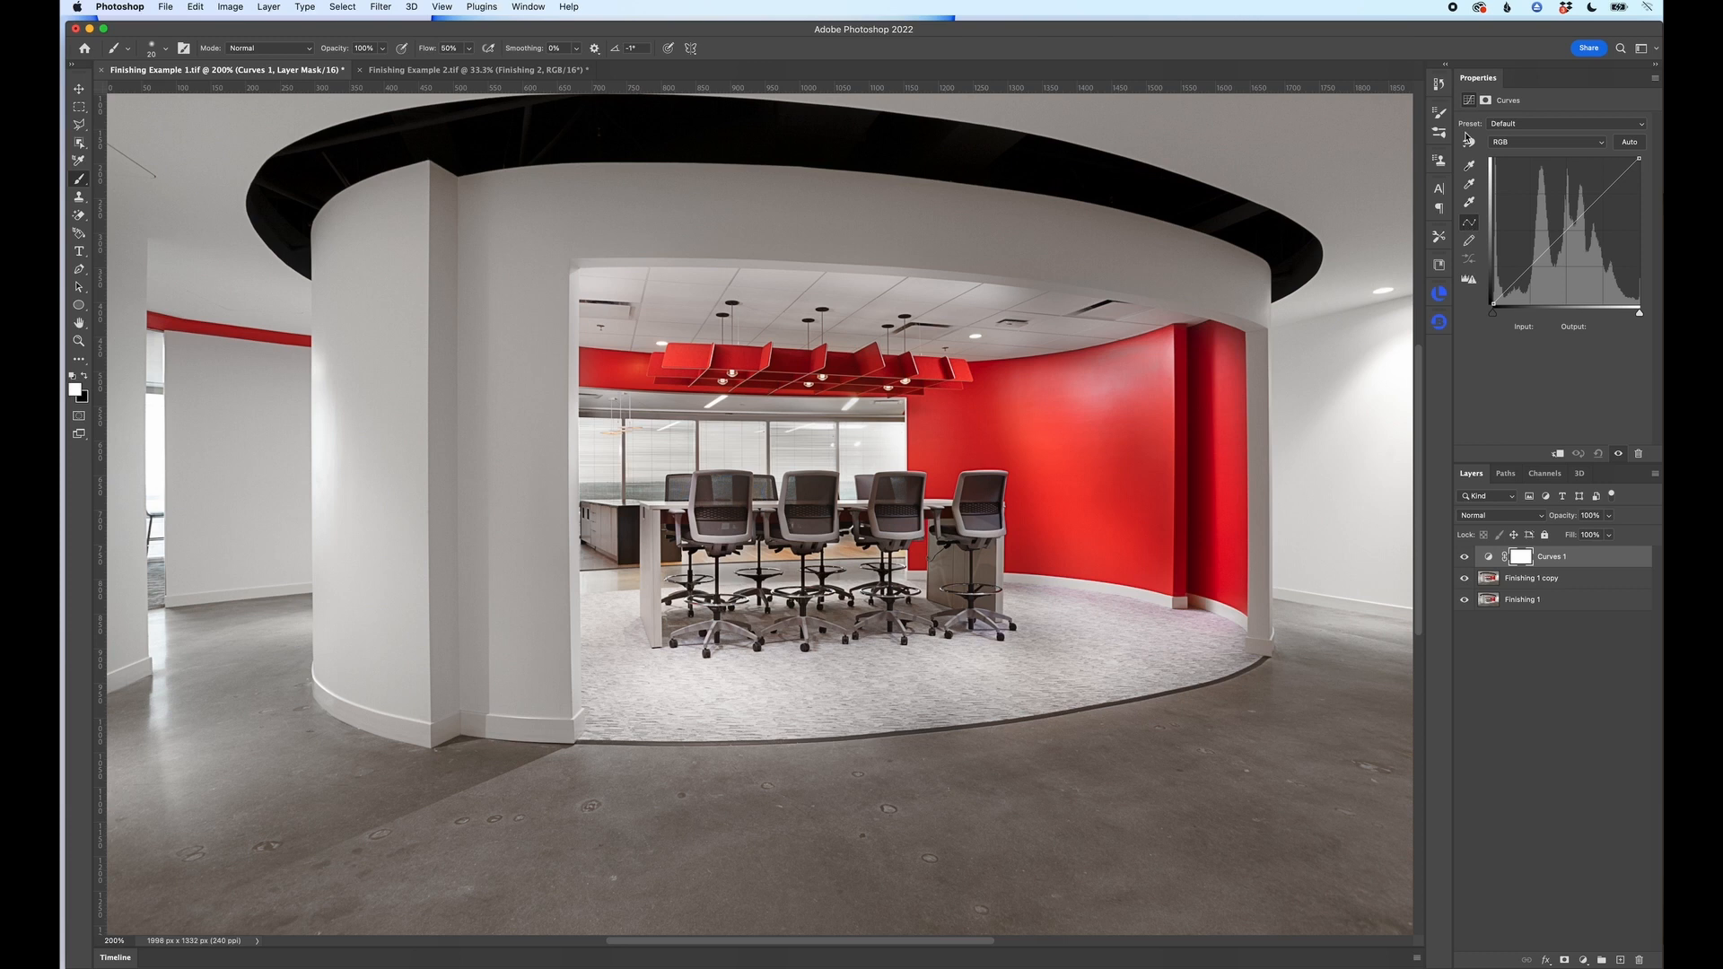
Step: Try the Linear Contrast, Medium Contrast and Lighter presets on the curve and return it to Default
left_click(1510, 129)
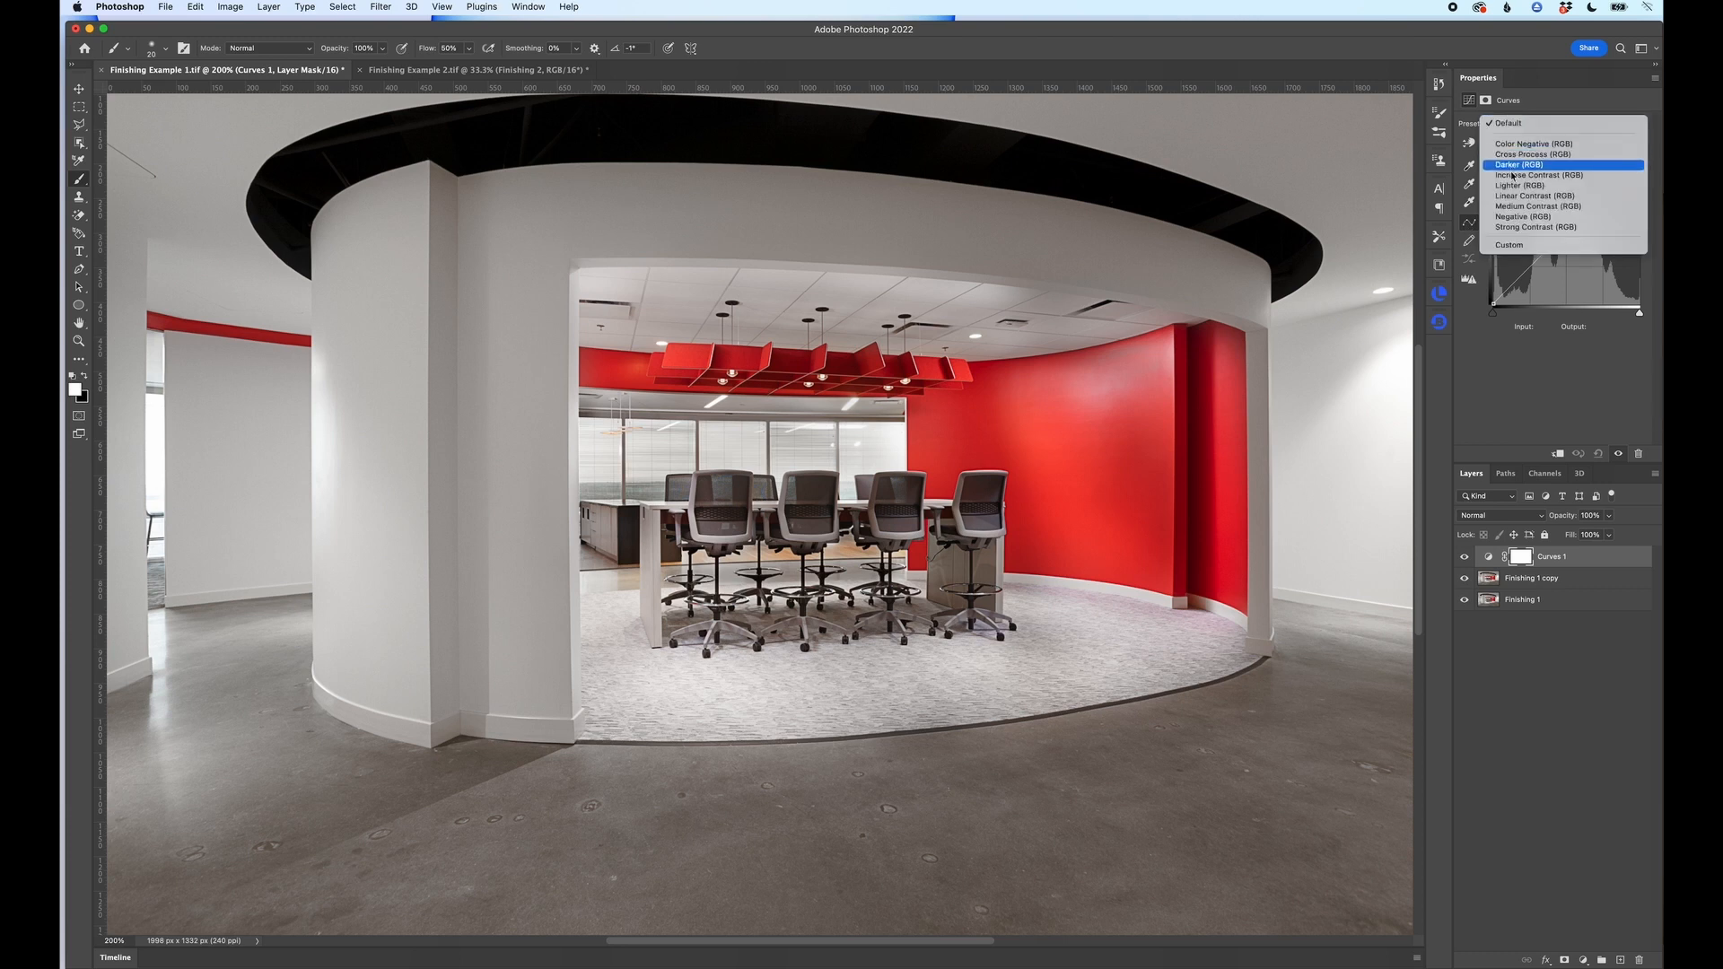
left_click(1513, 202)
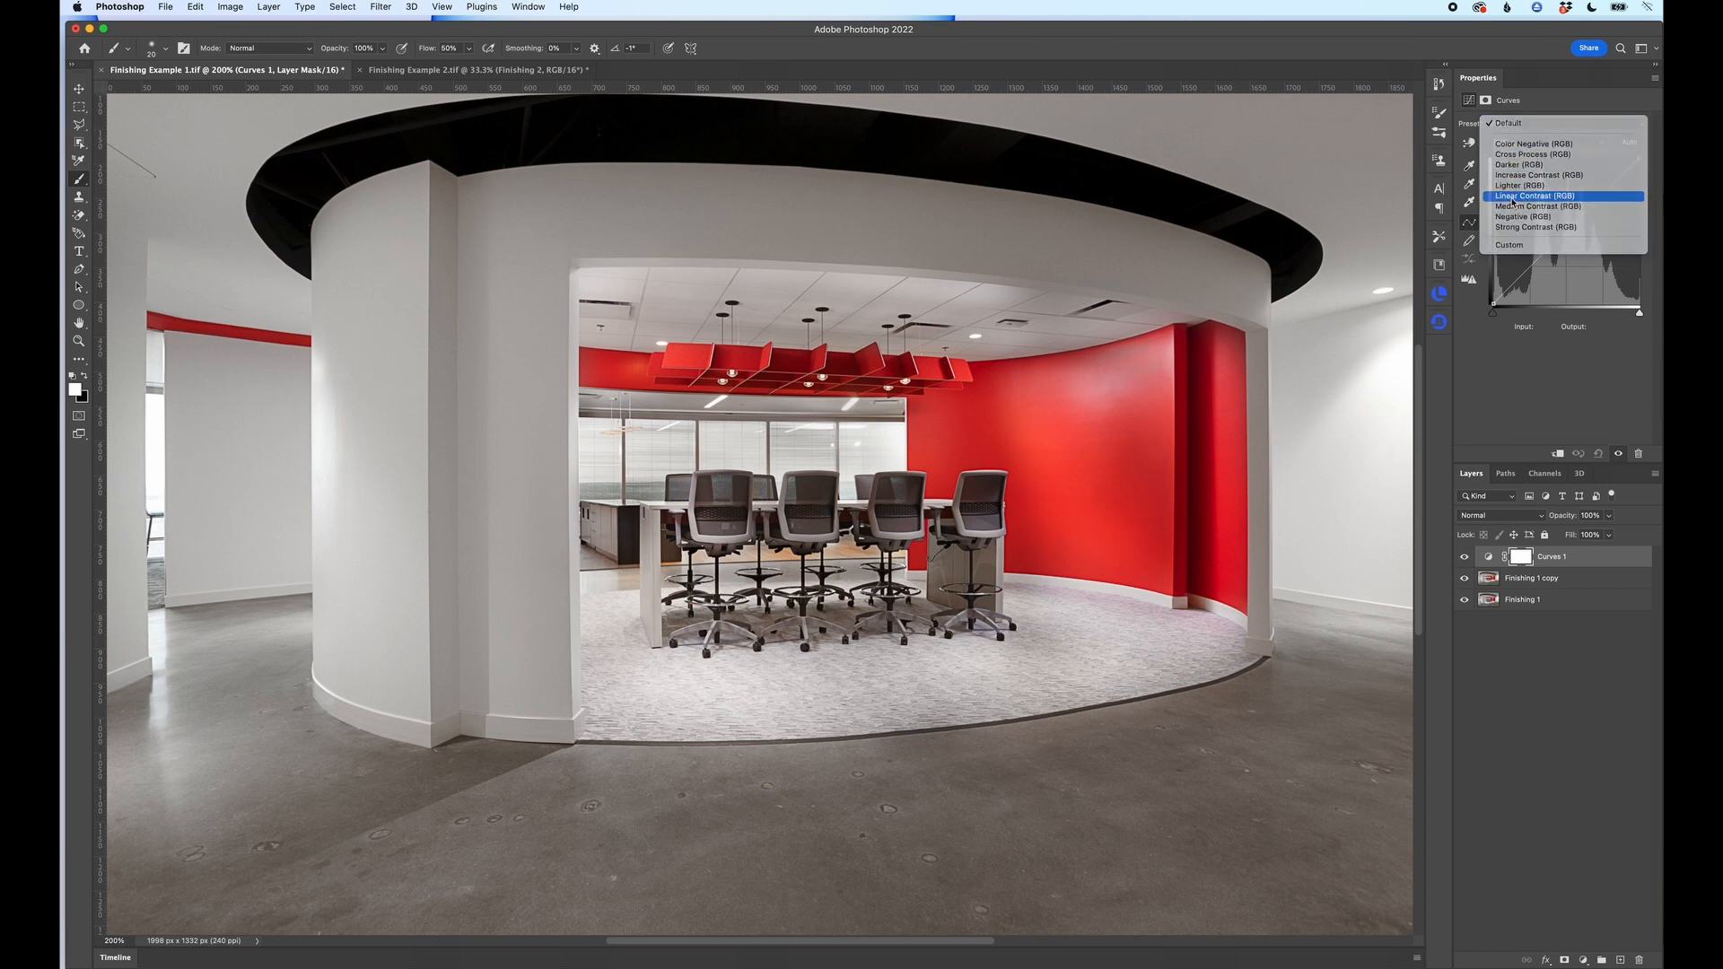
left_click(1523, 127)
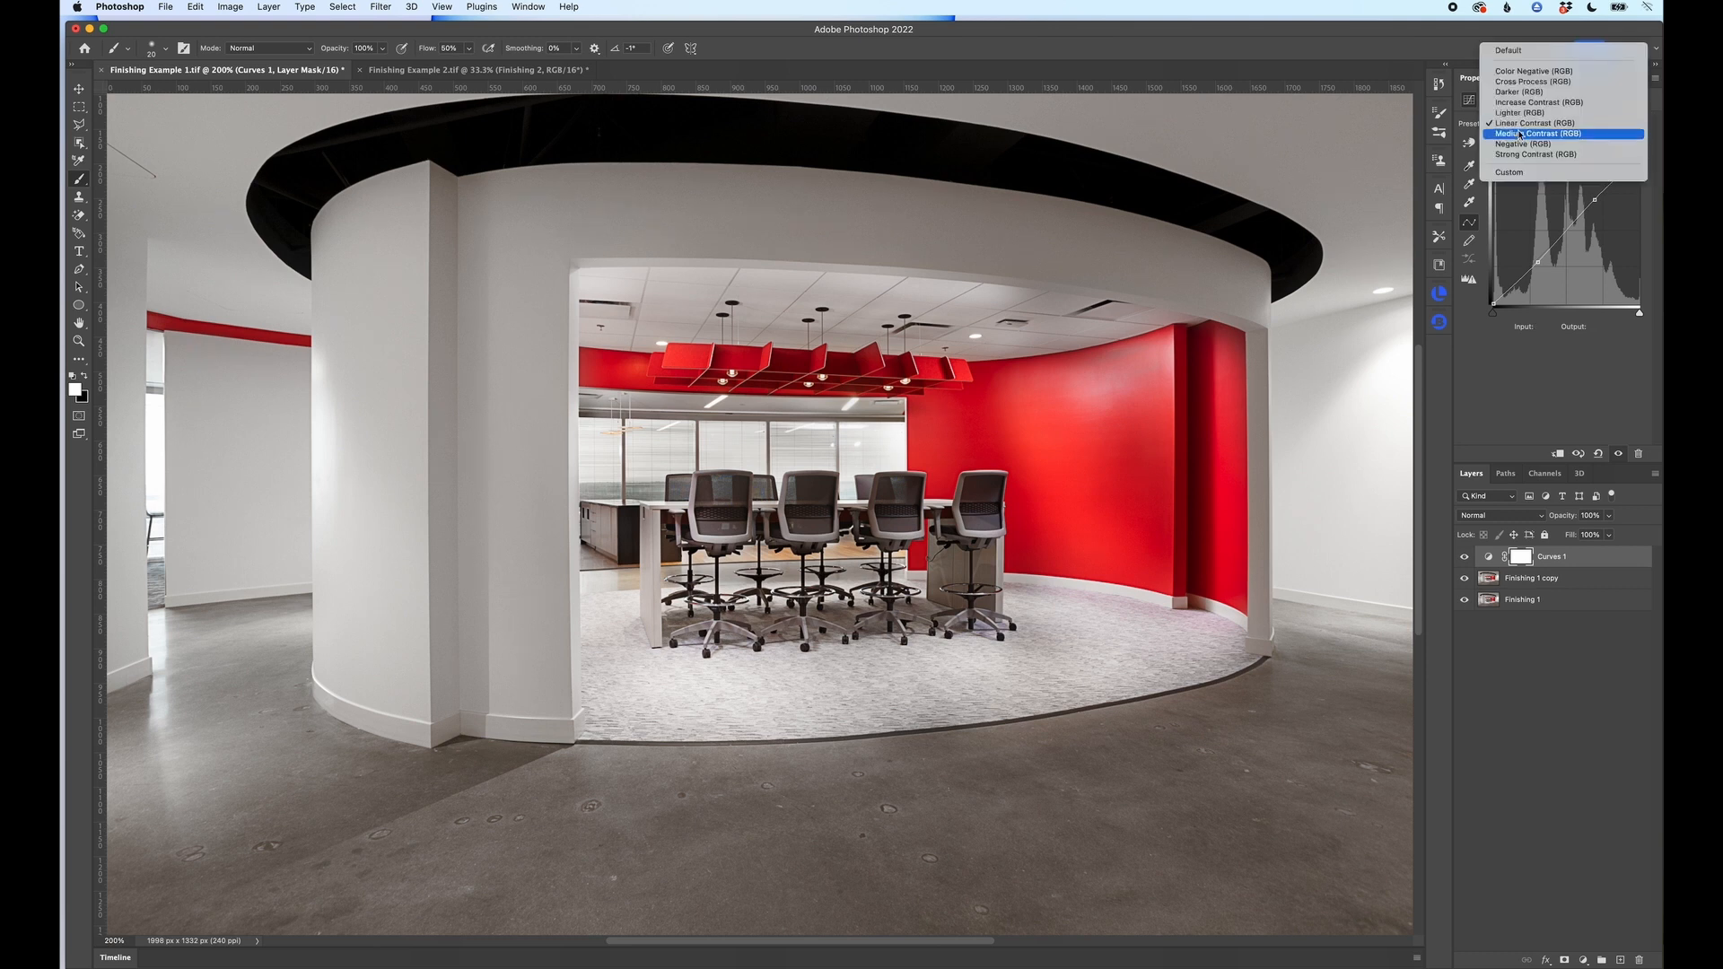
left_click(1518, 139)
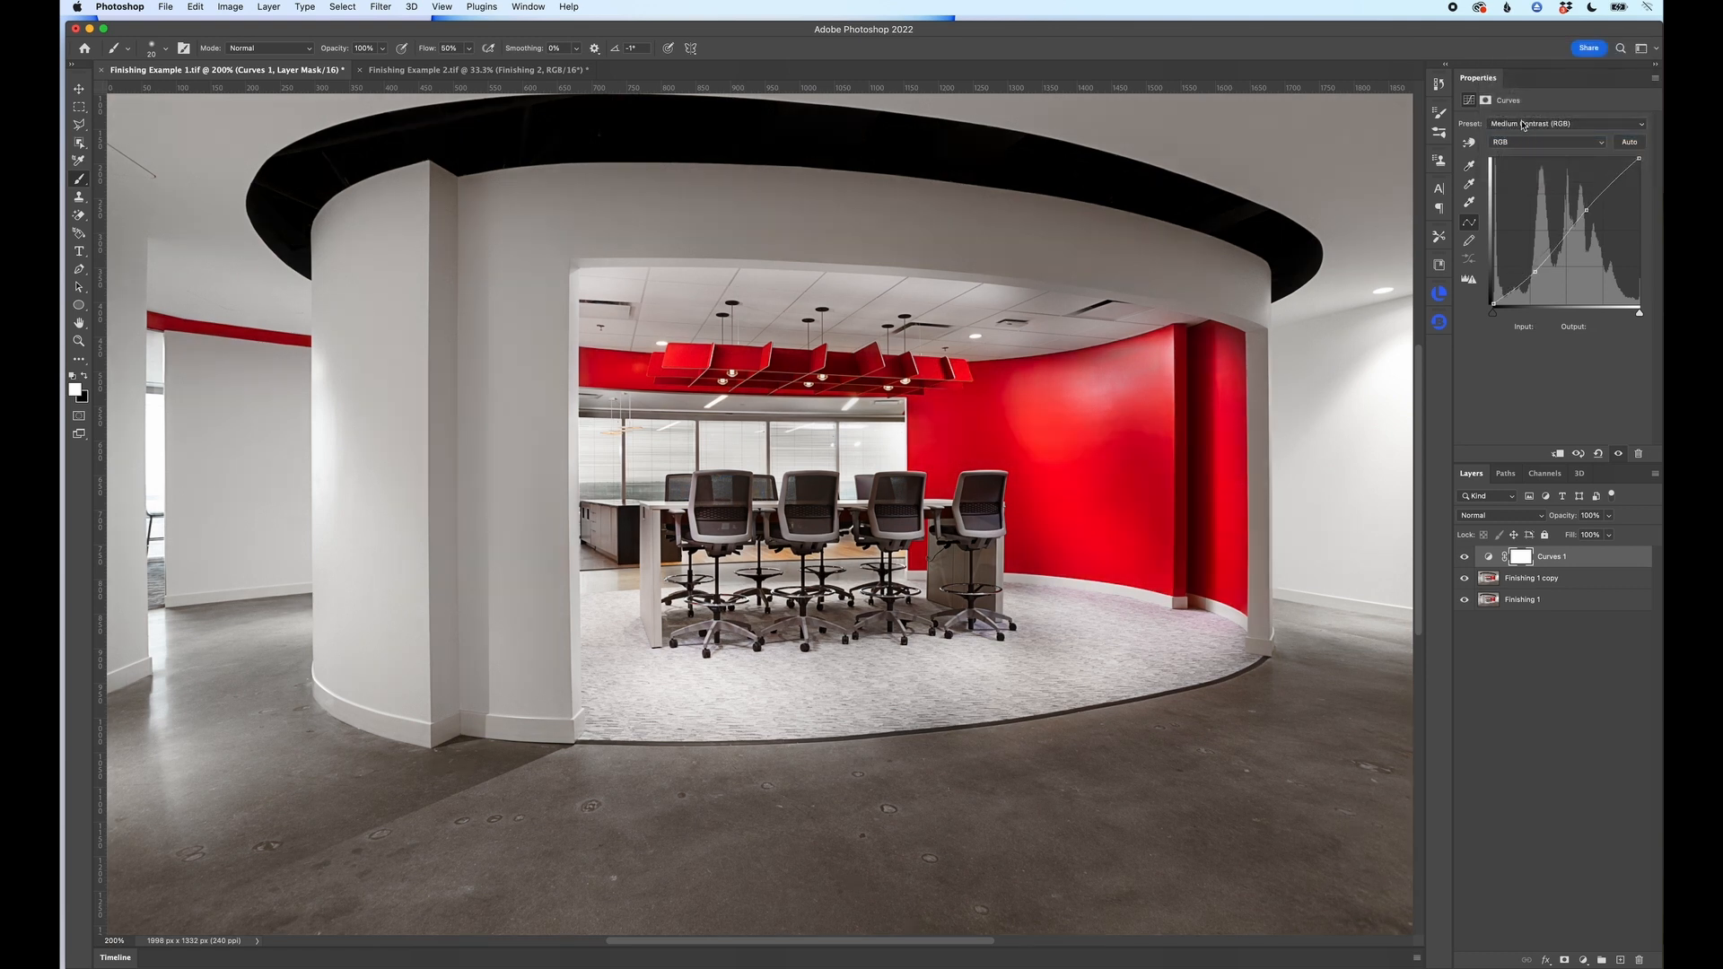
left_click(1524, 126)
left_click(1516, 104)
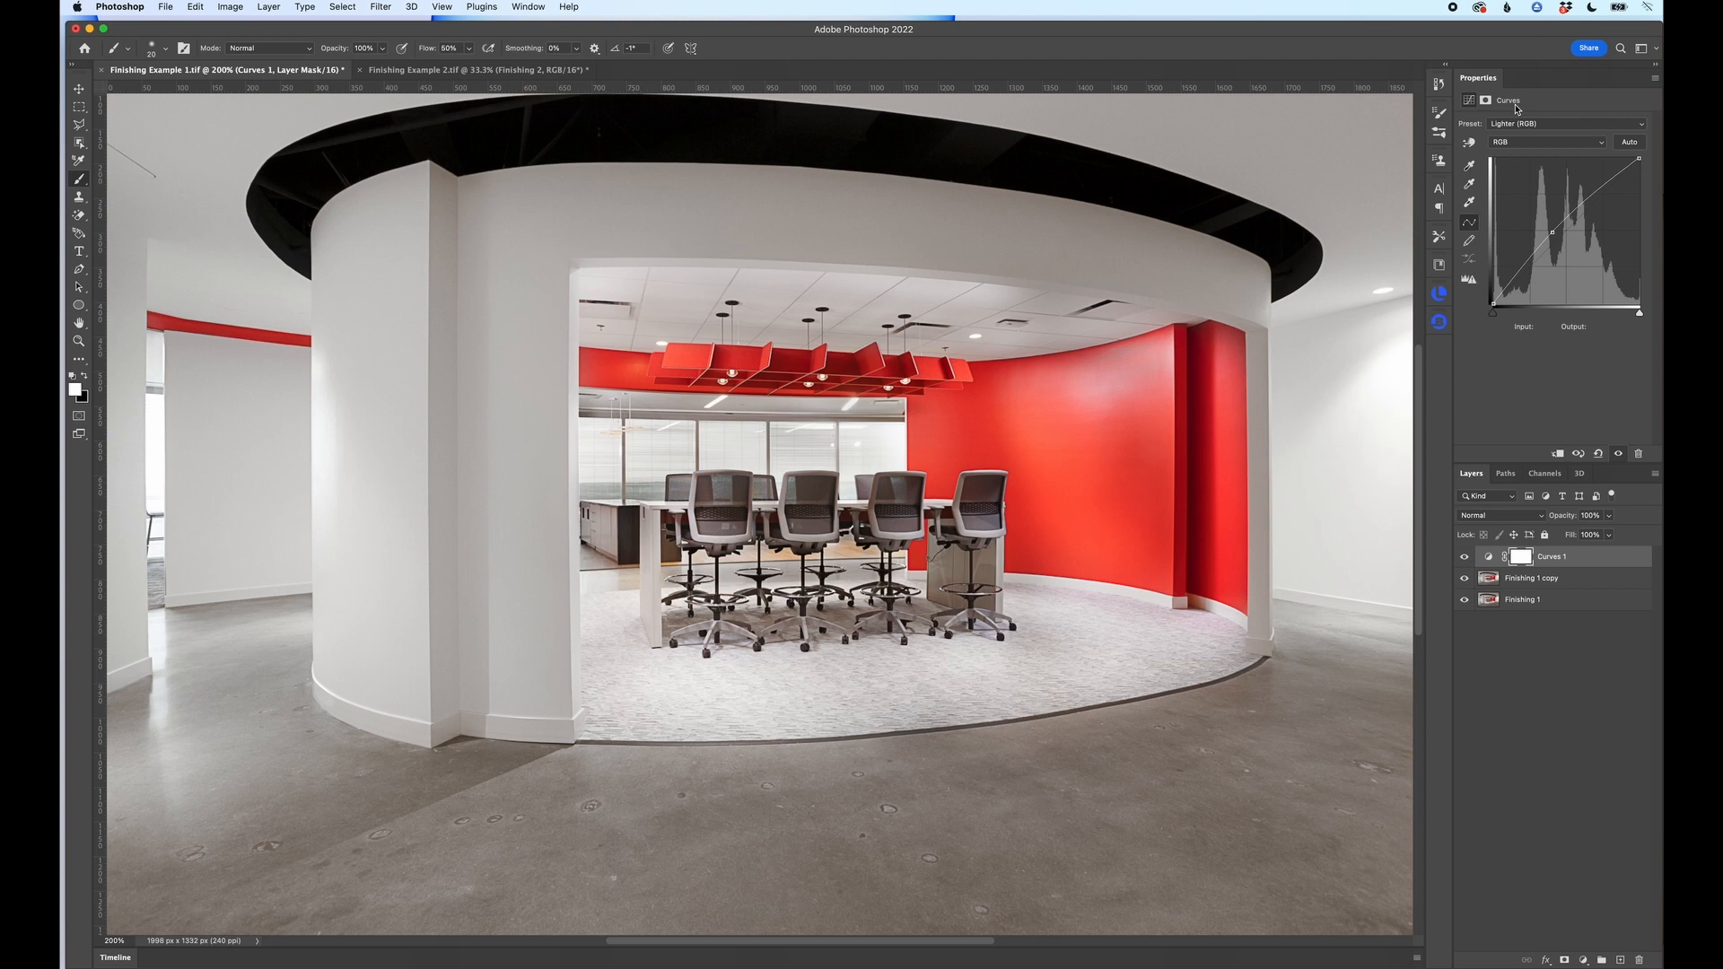
left_click(1520, 124)
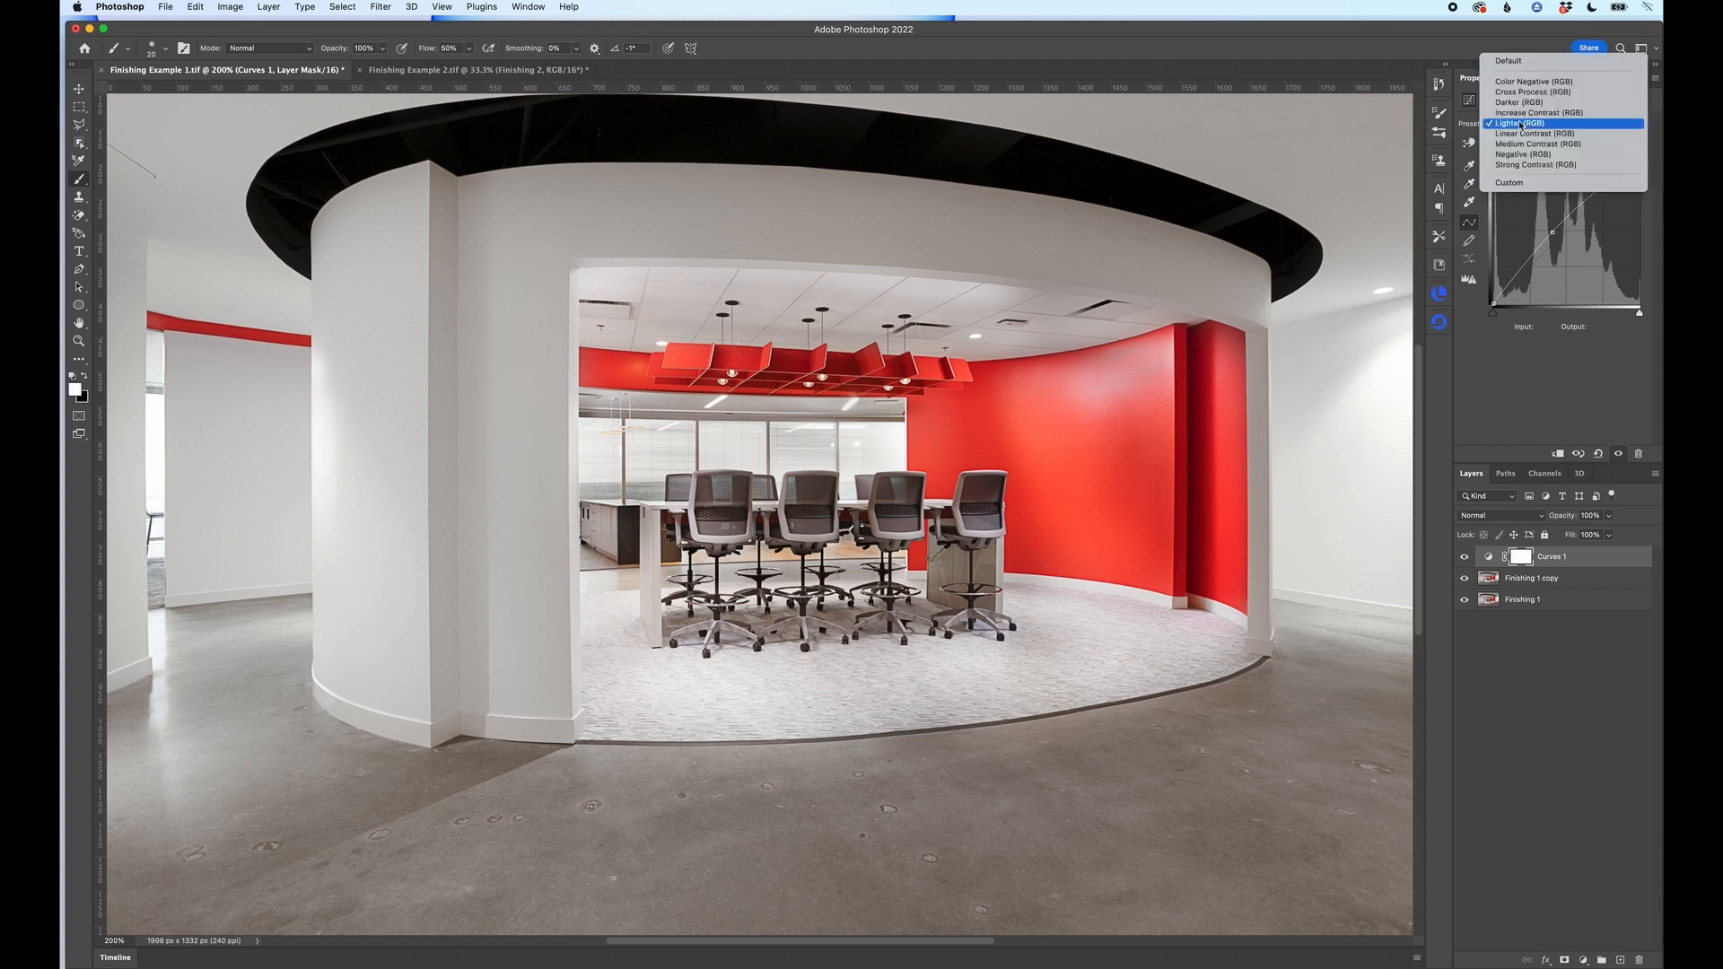
left_click(1508, 60)
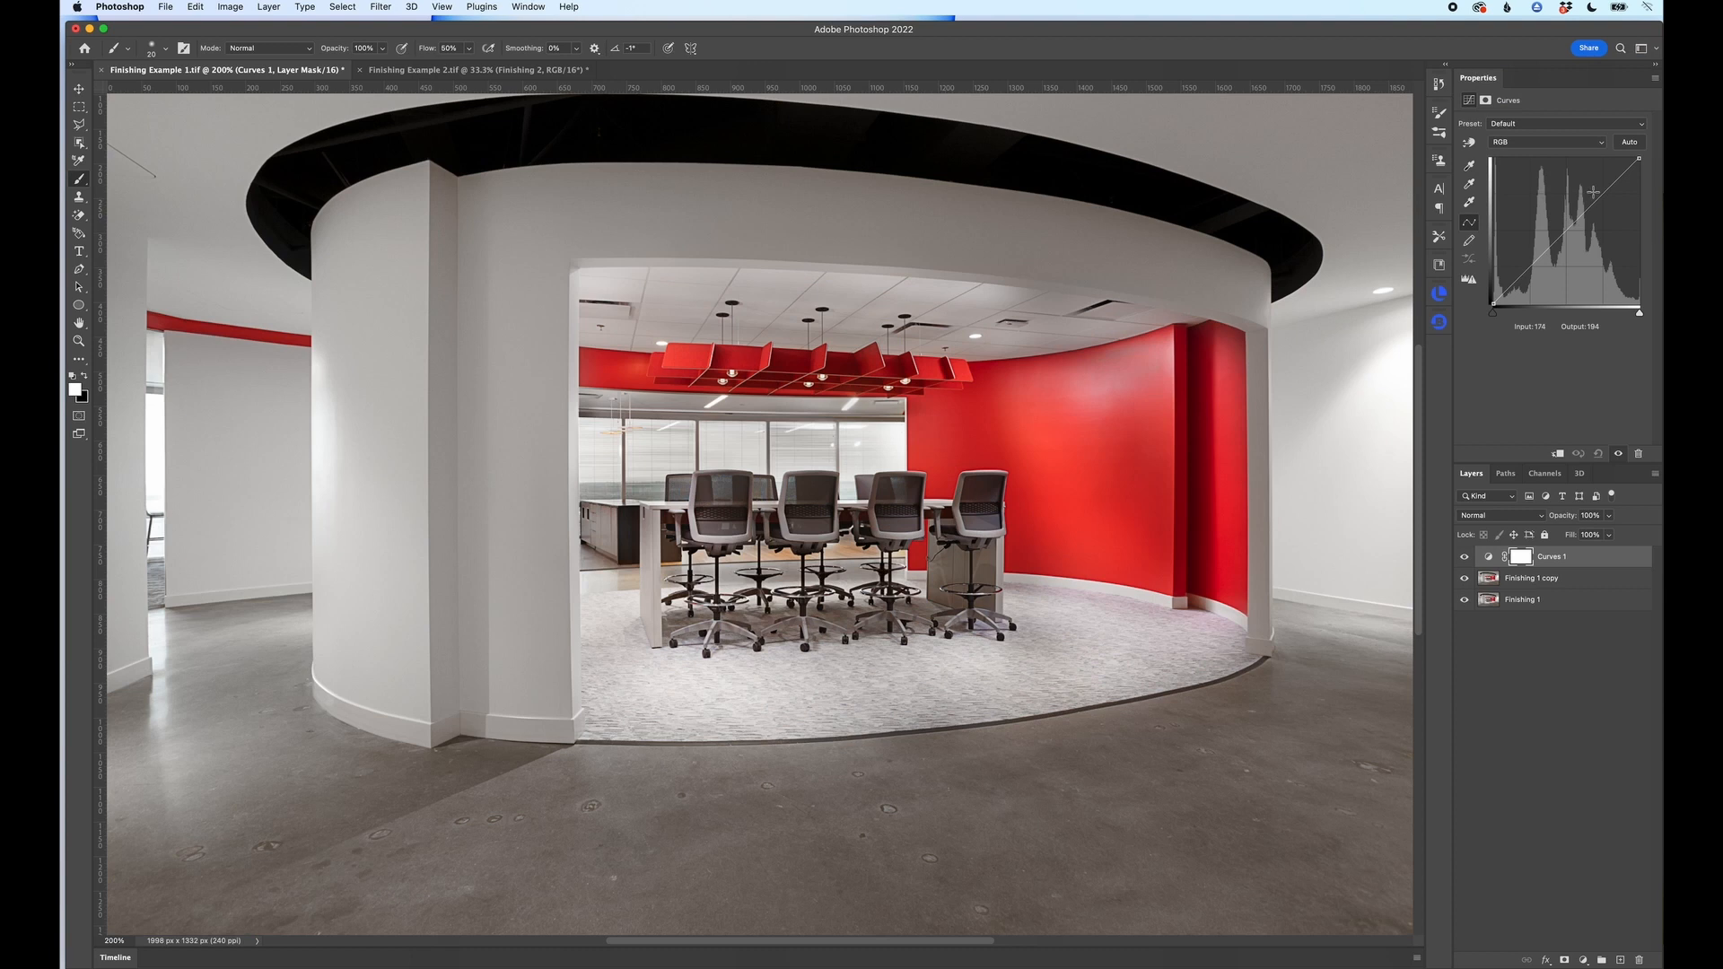
Step: Try a custom contrast curve with a raised highlight point and a lowered shadow point, and reset it to Default
left_click(1594, 192)
left_click_drag(1532, 262, 1534, 268)
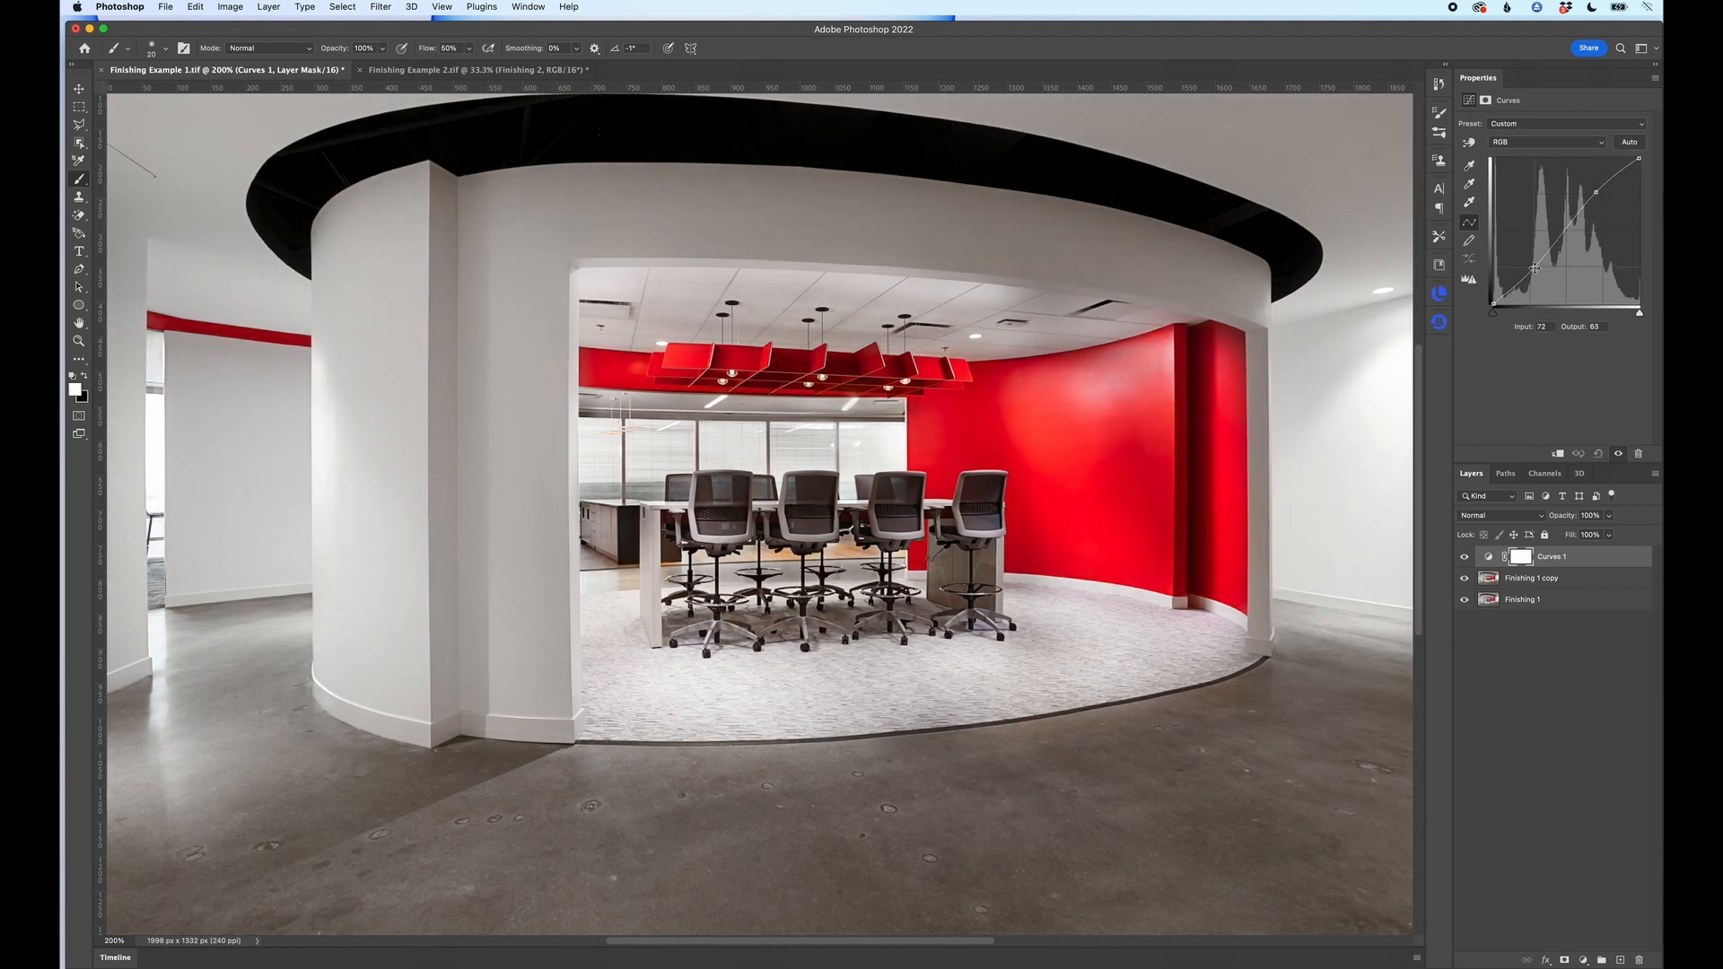
left_click(1527, 124)
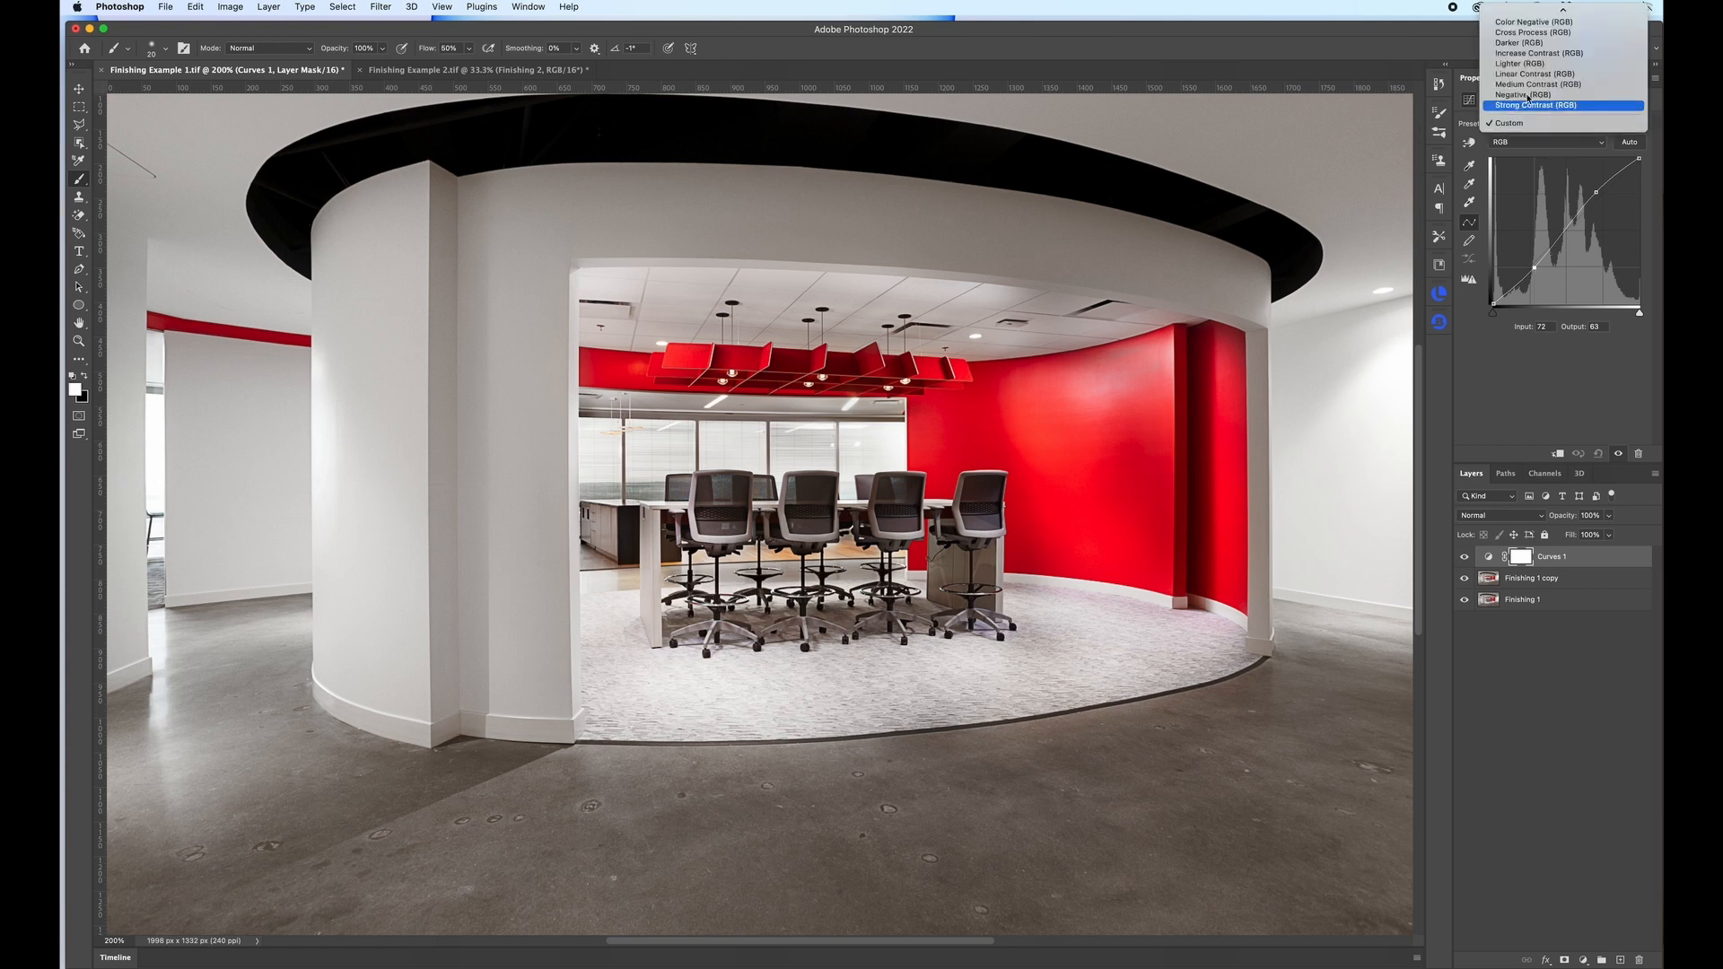
left_click(1513, 12)
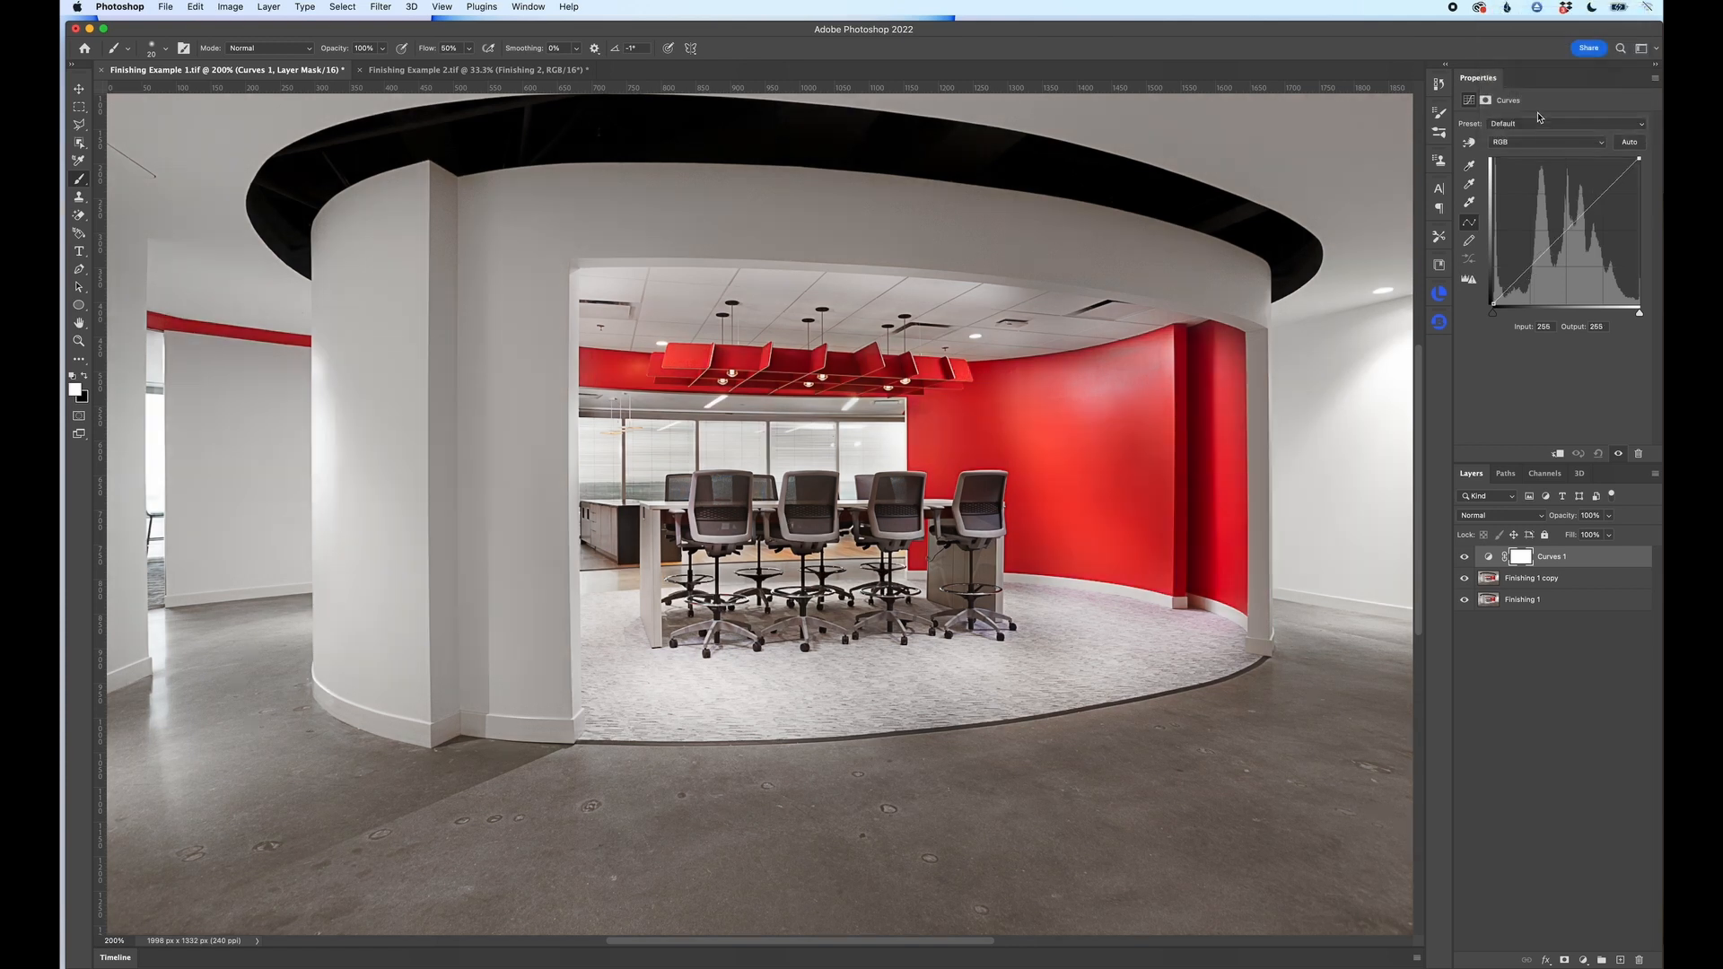
Step: Apply the Linear Contrast (RGB) preset to the Curves adjustment
left_click(1538, 122)
left_click(1526, 194)
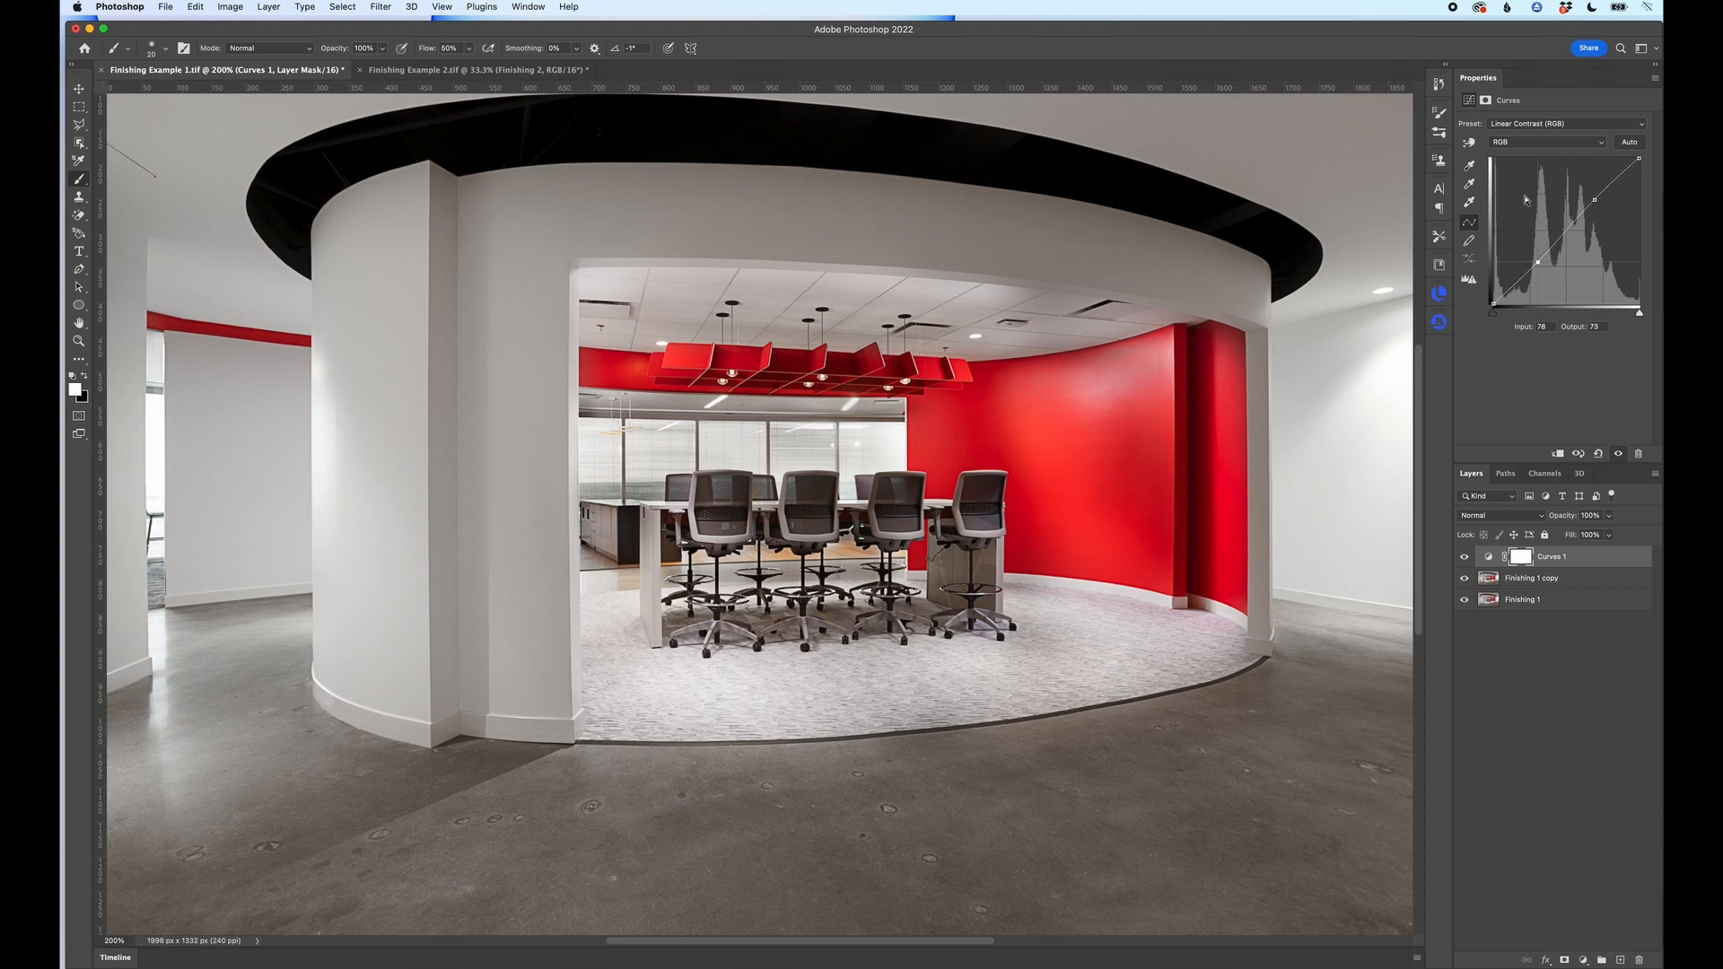
Step: Stamp all visible layers into a new top layer, keeping the originals separate, and duplicate the stamped layer
key("super+shift+e")
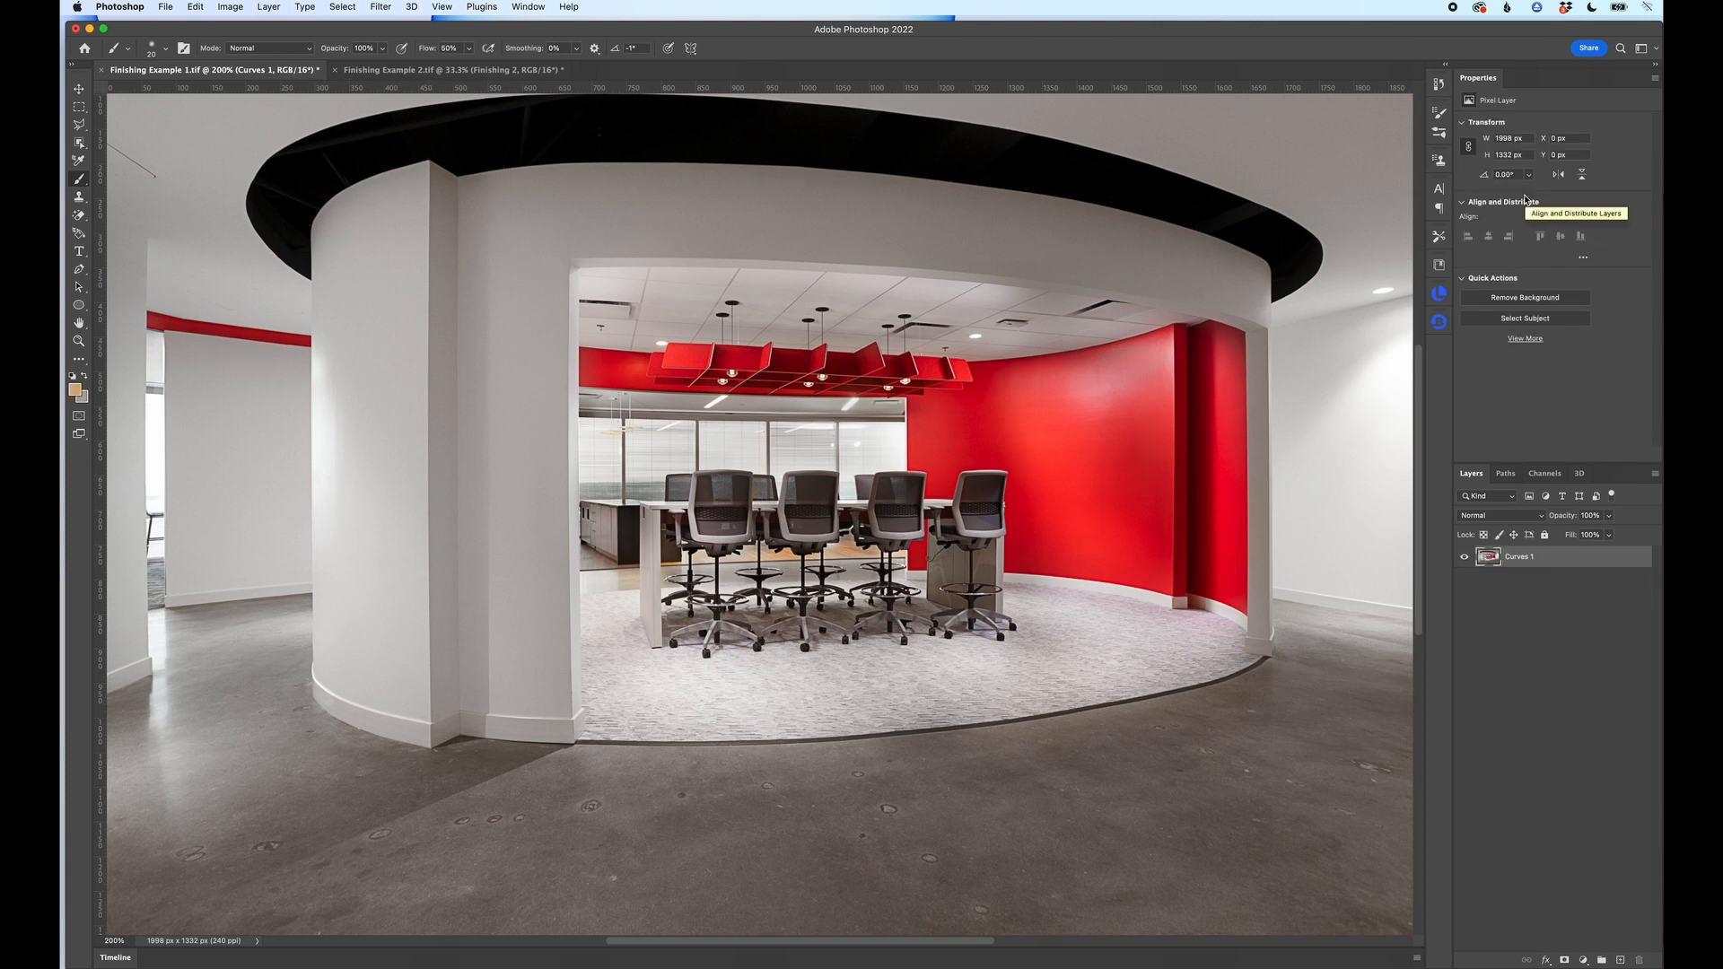
key("super+z")
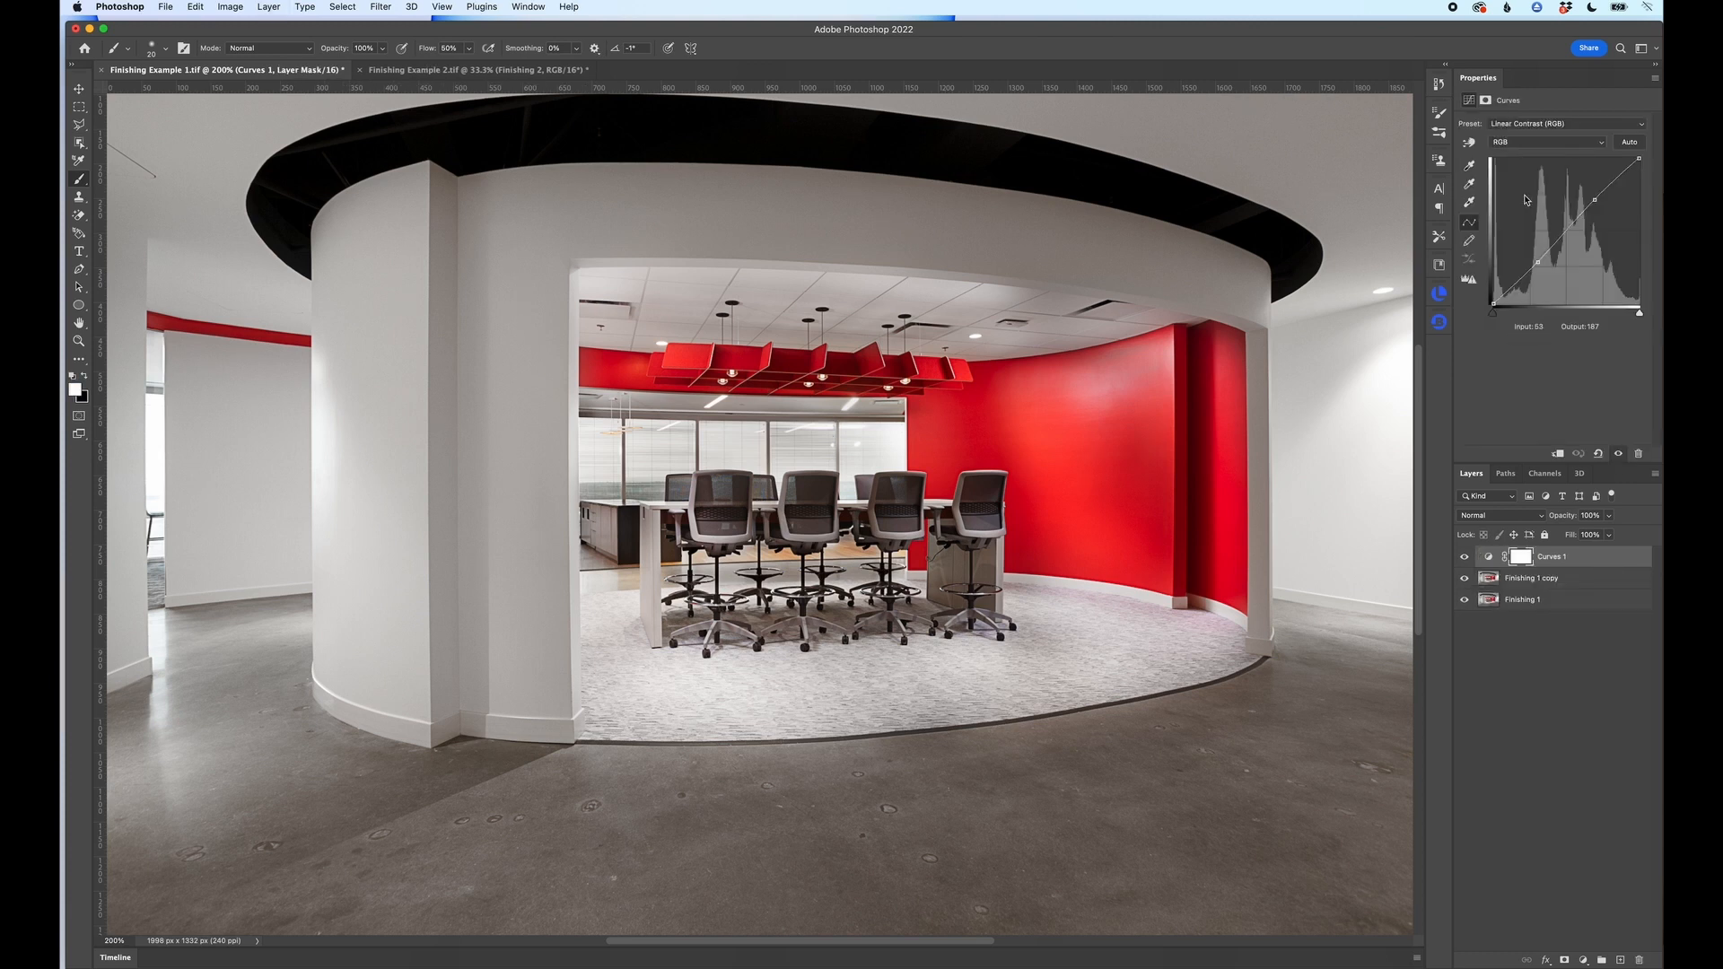
key("super+alt+shift+e")
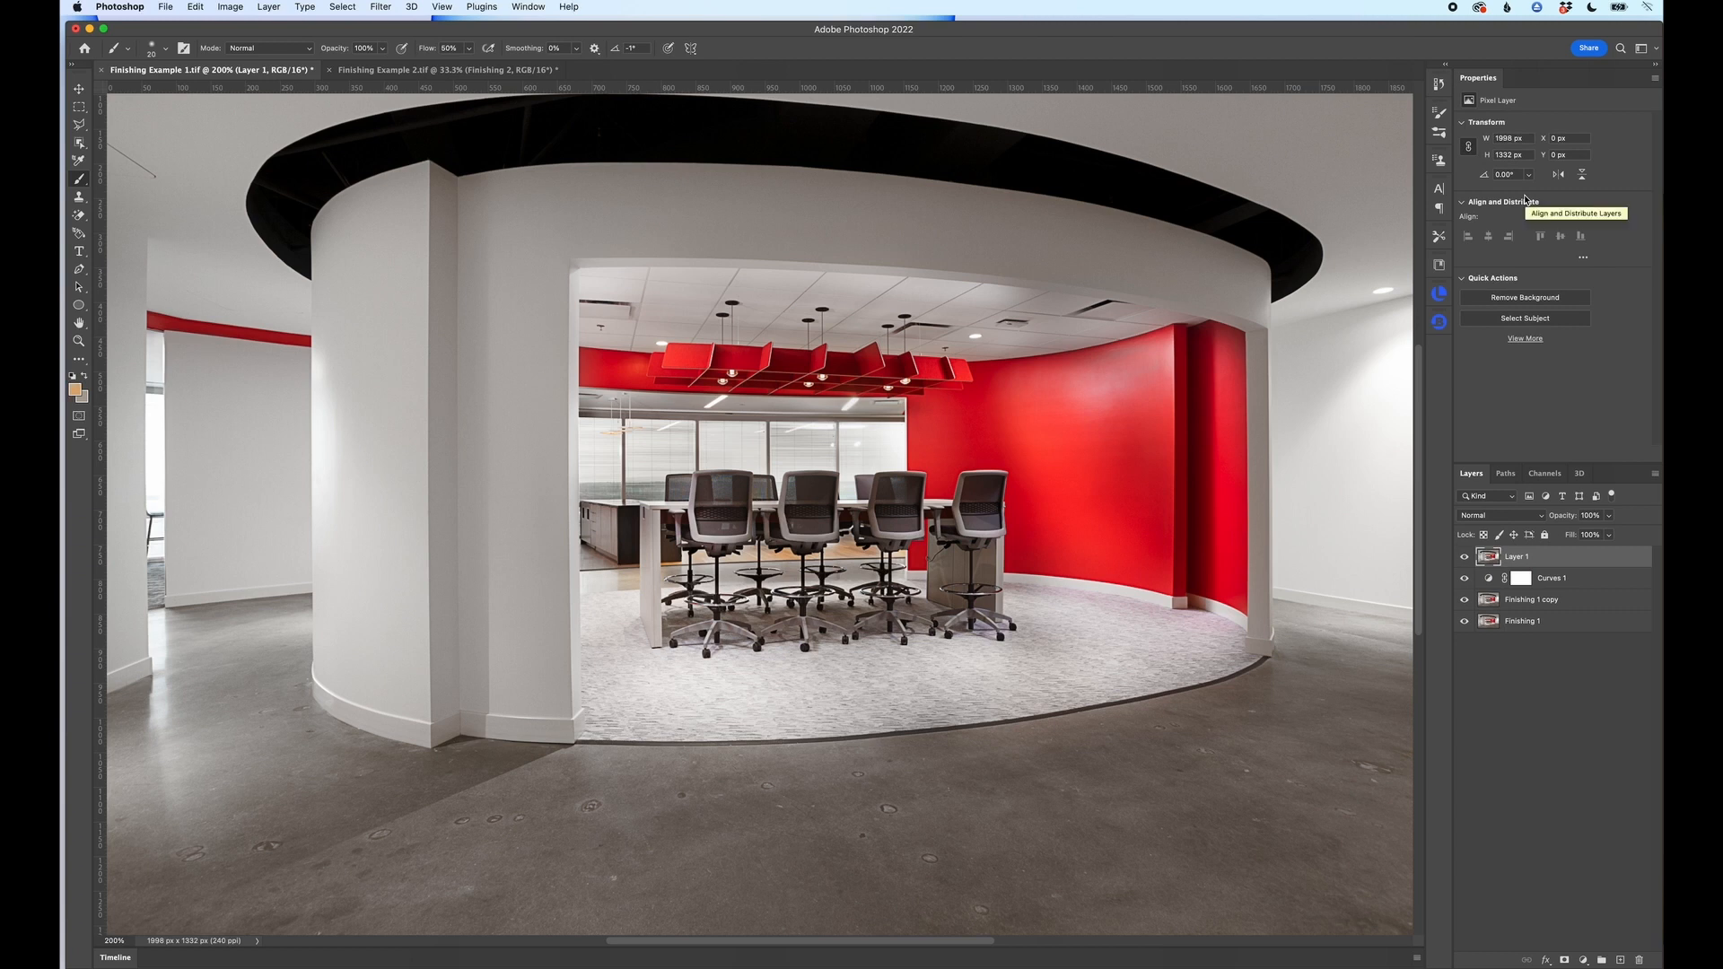
key("super+j")
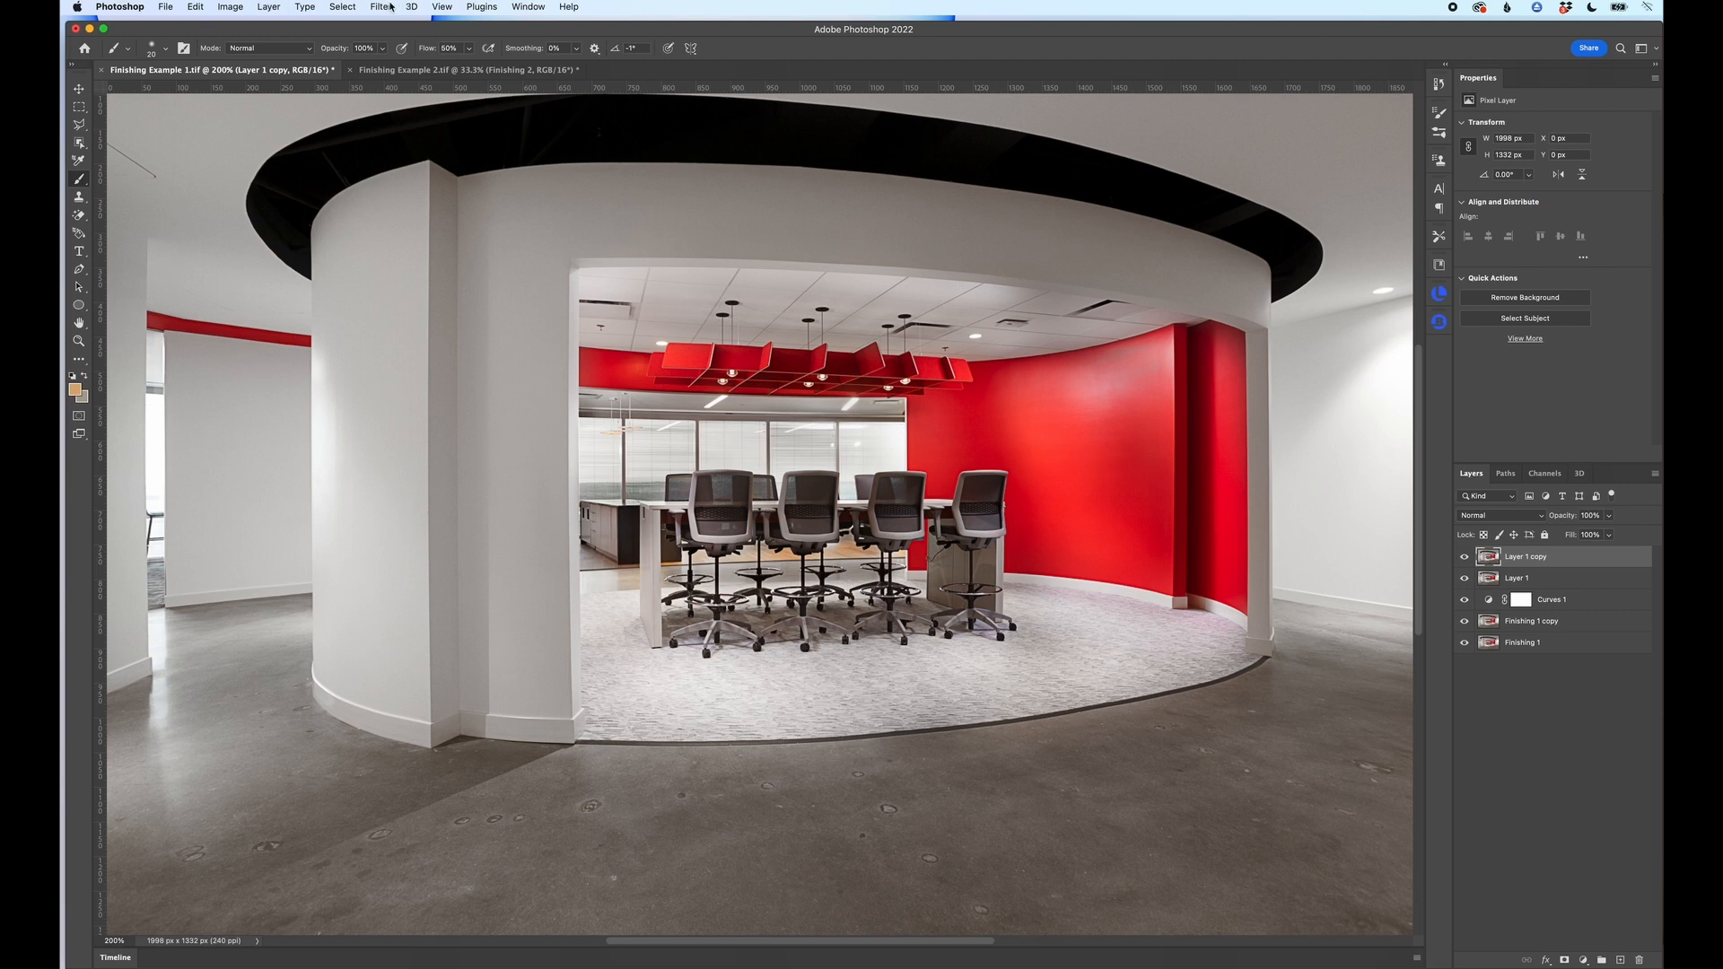
Step: Apply a High Pass filter with a radius of 5.5 pixels to the top layer copy
left_click(393, 7)
mouse_move(503, 223)
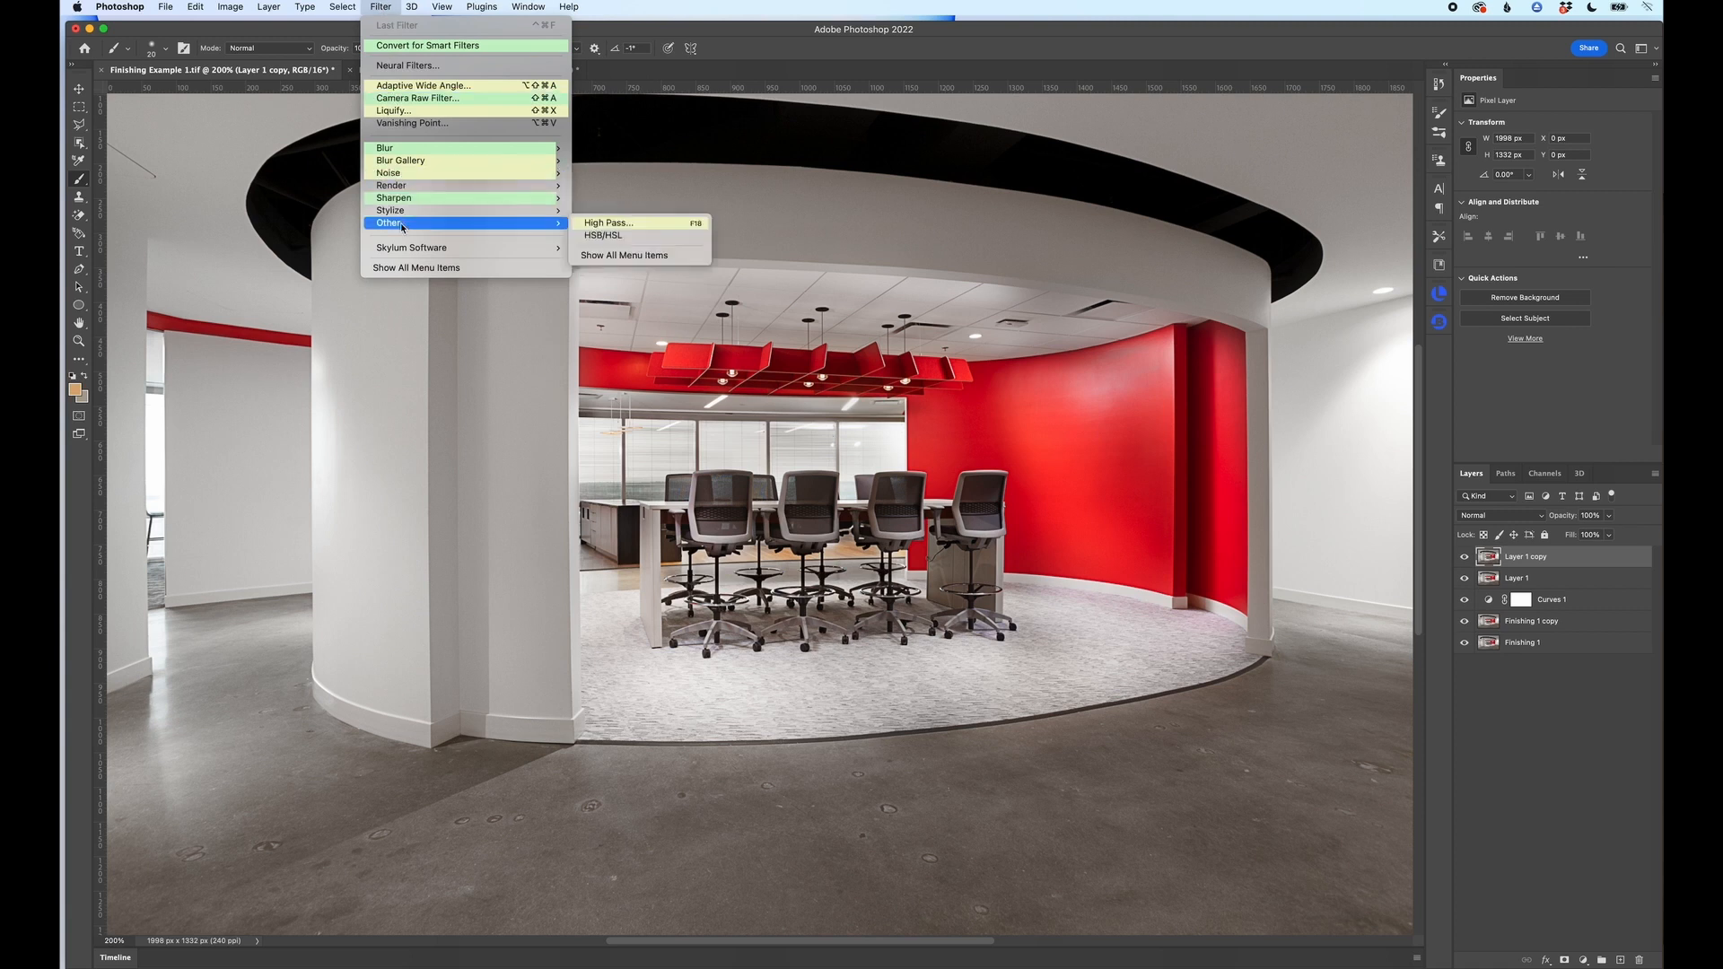
left_click(625, 225)
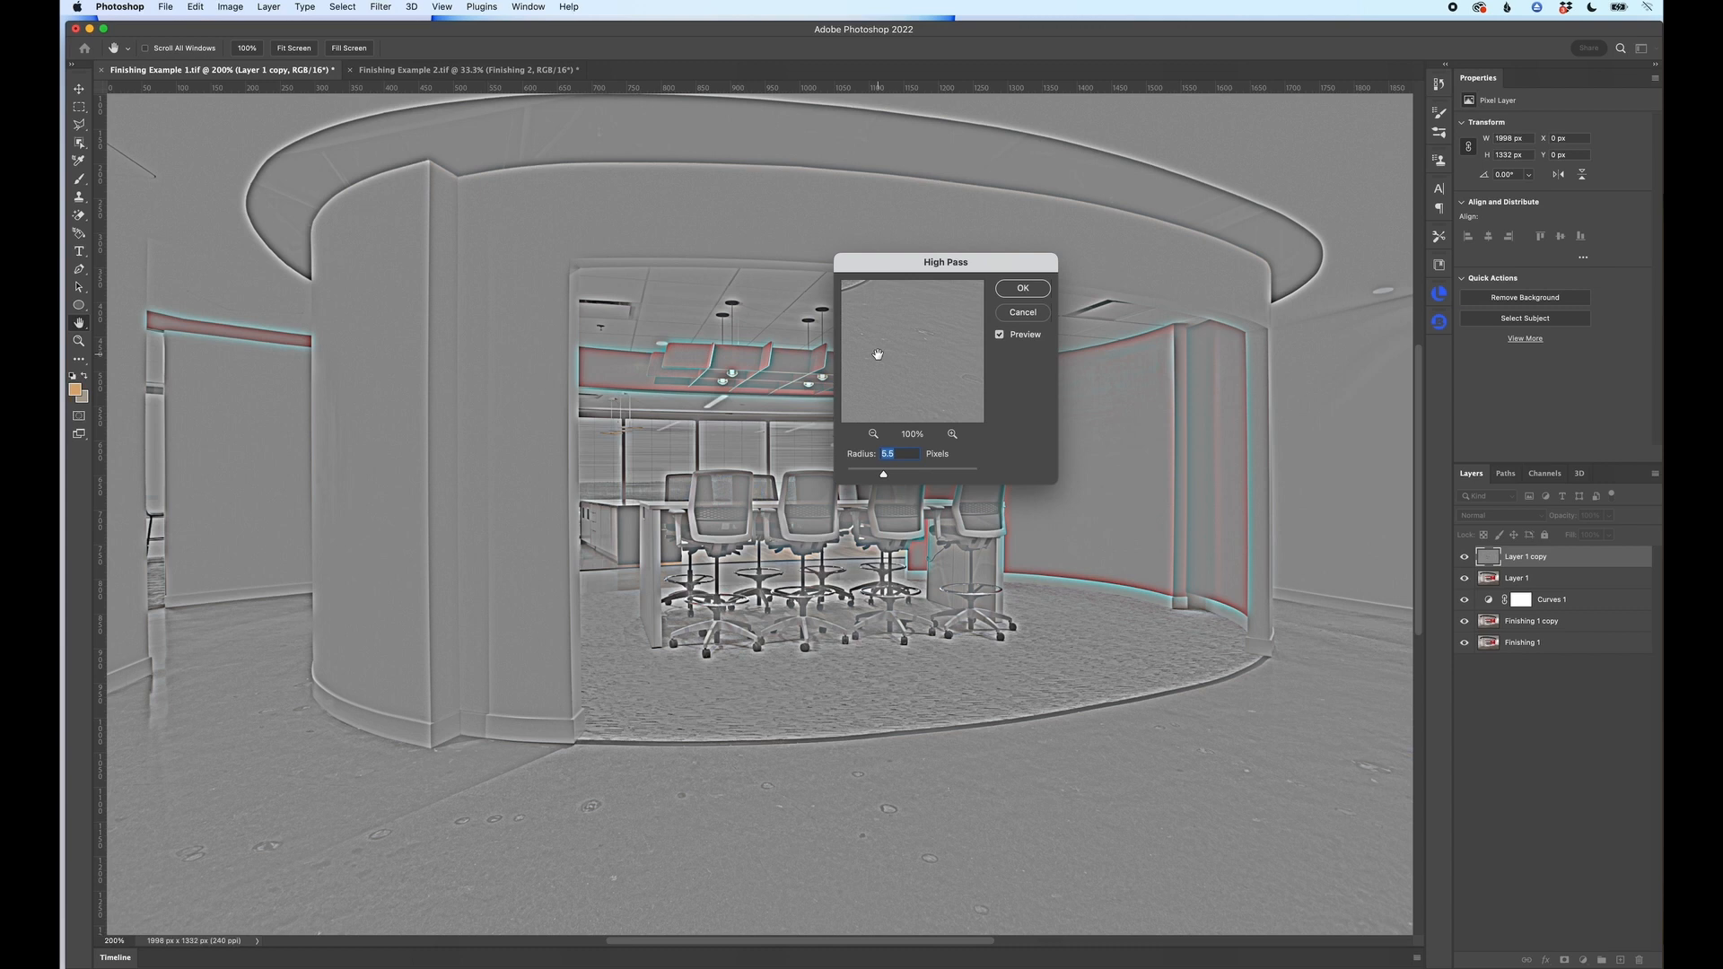
mouse_move(877, 330)
left_mouse_down()
mouse_move(916, 369)
mouse_move(901, 351)
mouse_move(937, 354)
mouse_move(896, 353)
left_mouse_up()
left_click_drag(883, 474, 936, 476)
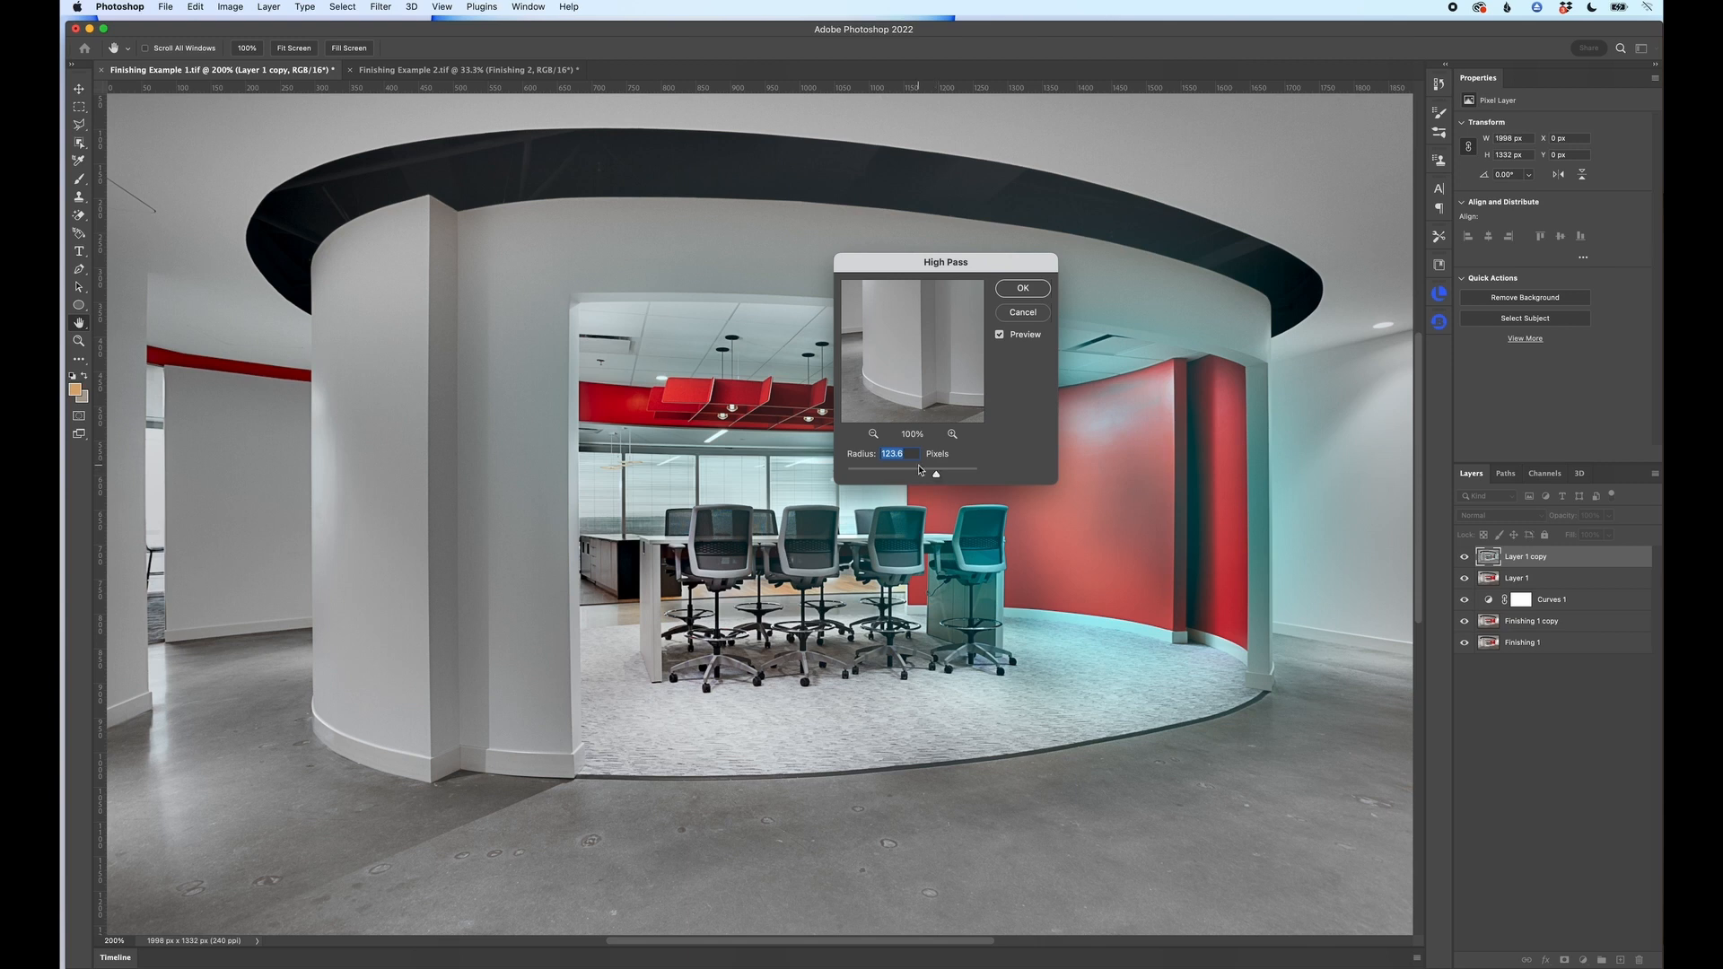
type("5.5")
key("Return")
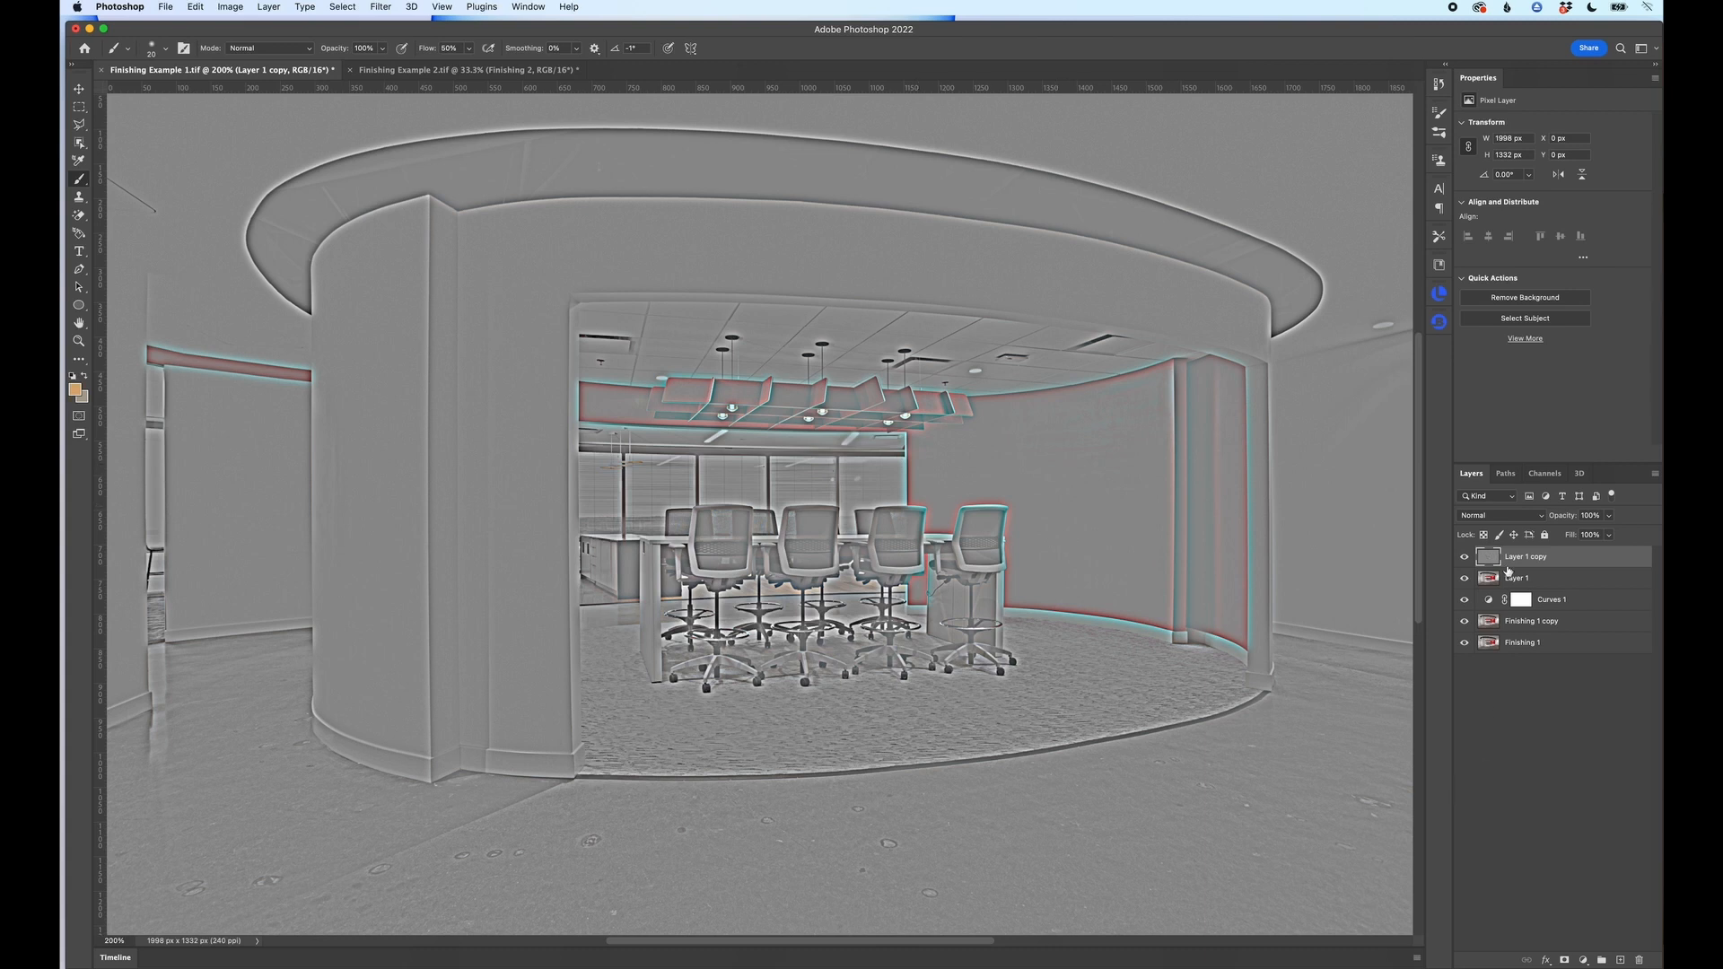
Step: Set the High Pass layer's blend mode to Soft Light and toggle its visibility to compare the sharpening
left_click(1497, 517)
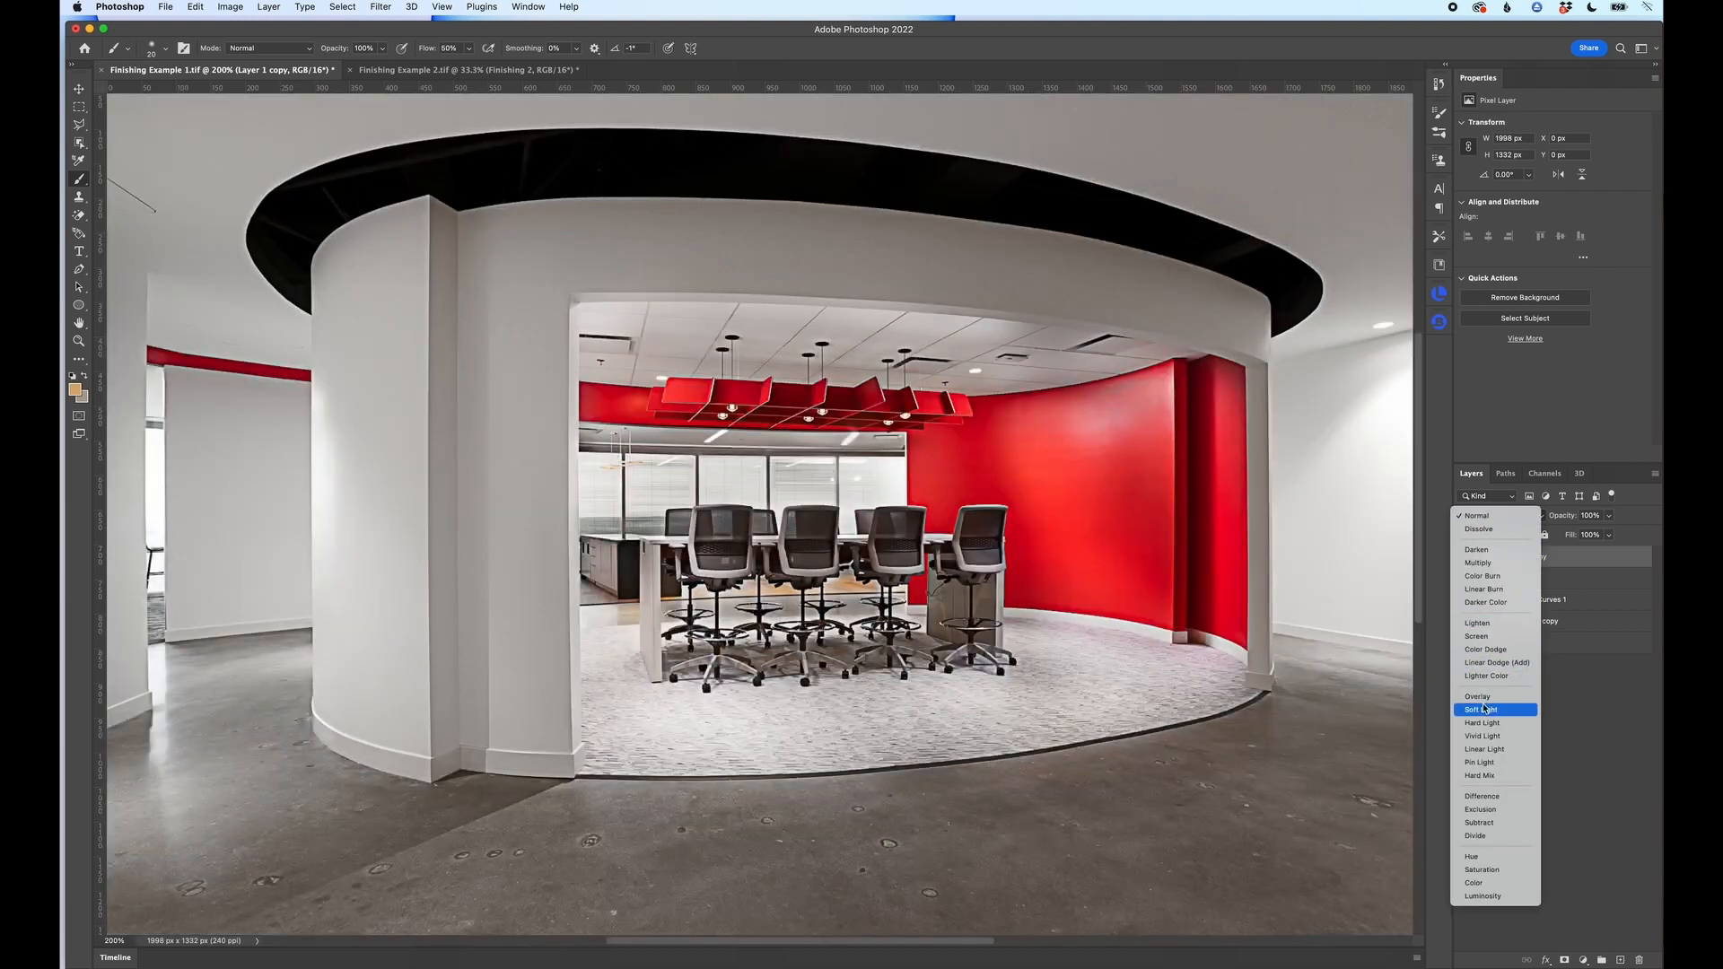
left_click(1482, 708)
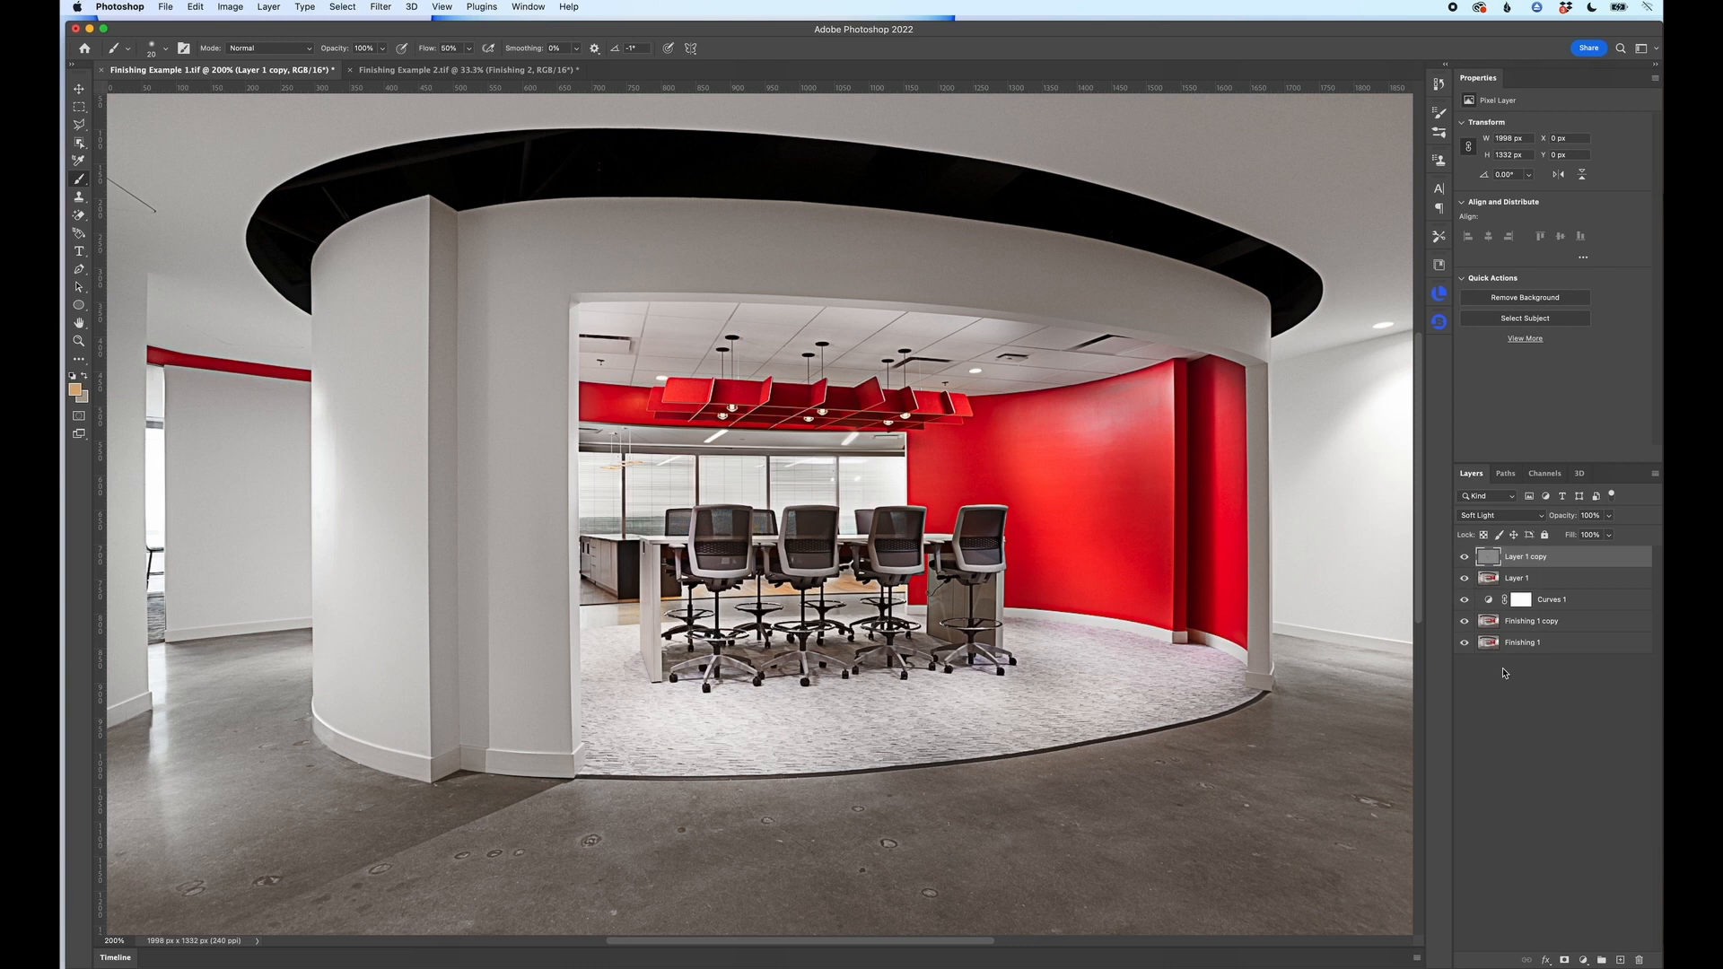
left_click(1465, 558)
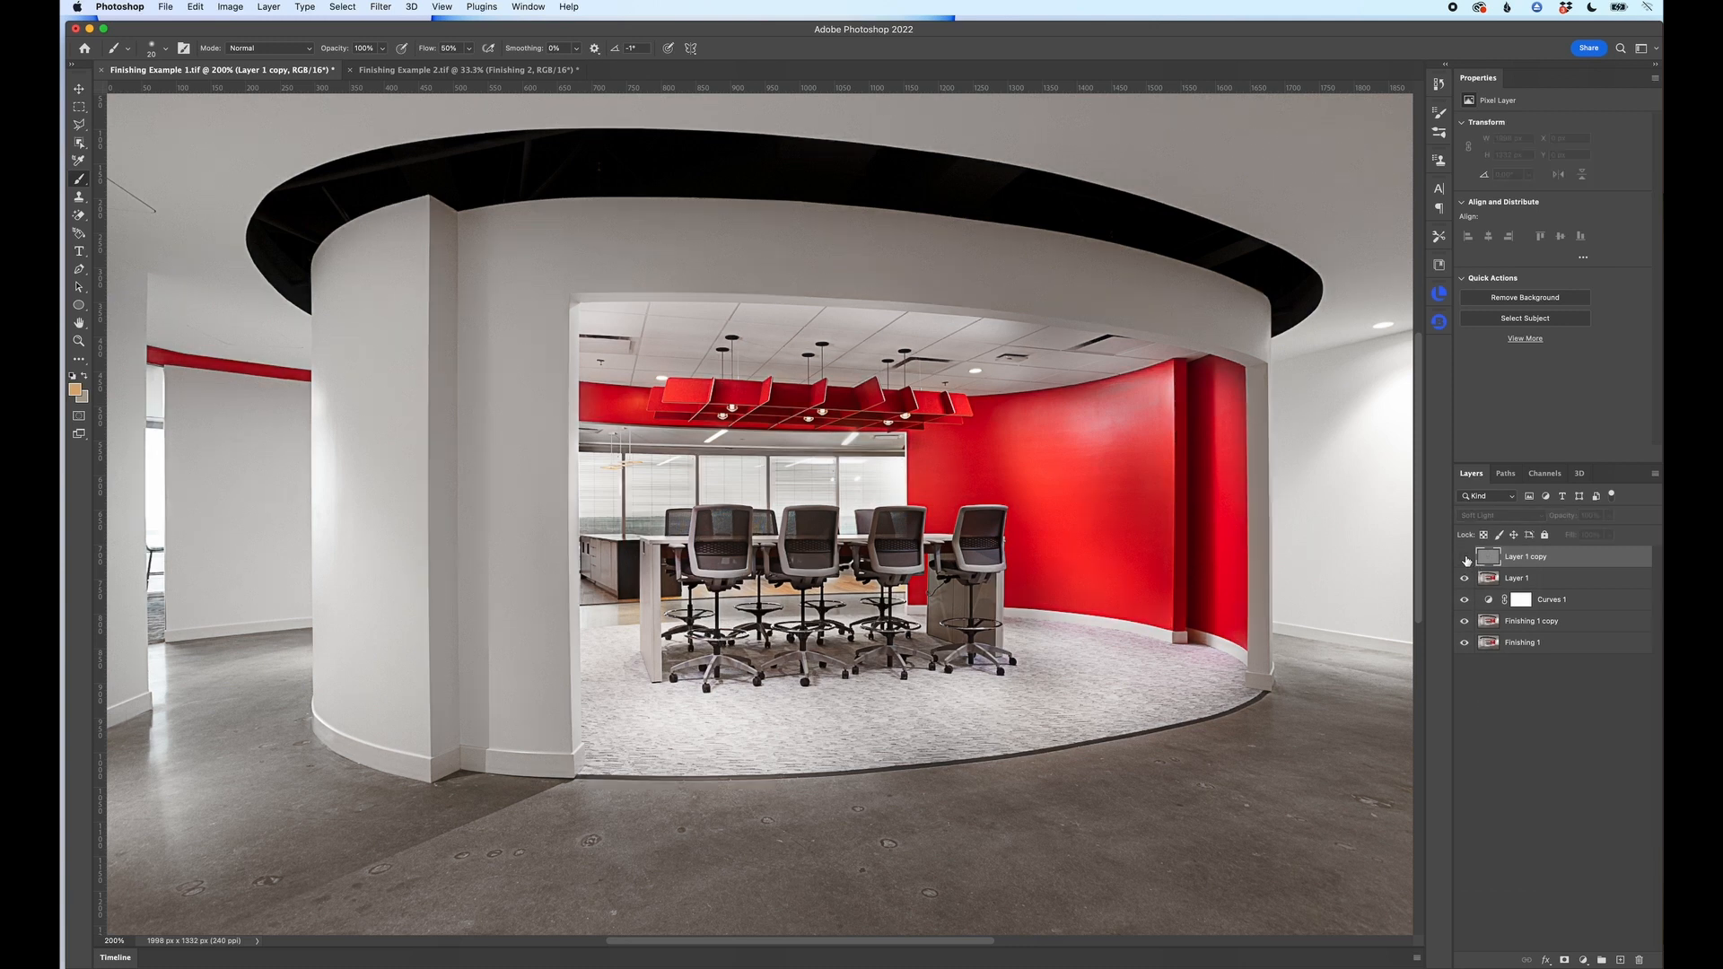
left_click(1464, 557)
left_click(1464, 557)
left_click(1464, 557)
left_click(1464, 557)
left_click(1464, 557)
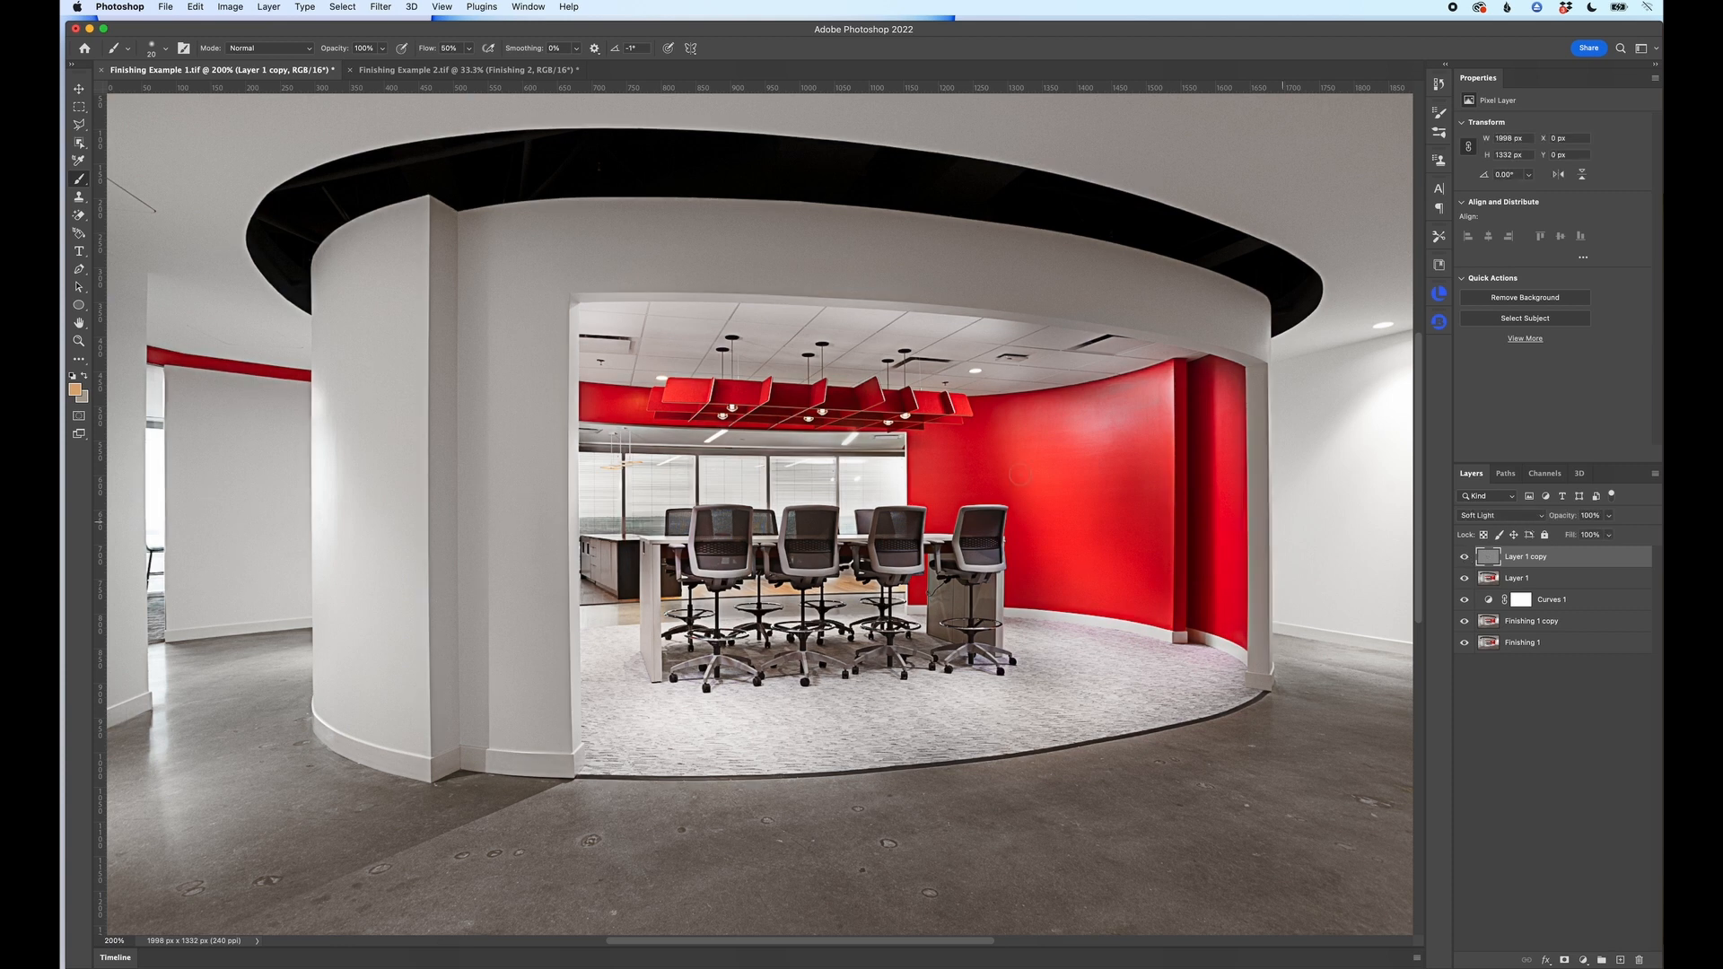
Step: Examine the chairs and red ceiling fixture up close, comparing the image with the High Pass layer hidden and shown
key("super+plus")
key("super+plus")
key("super+plus")
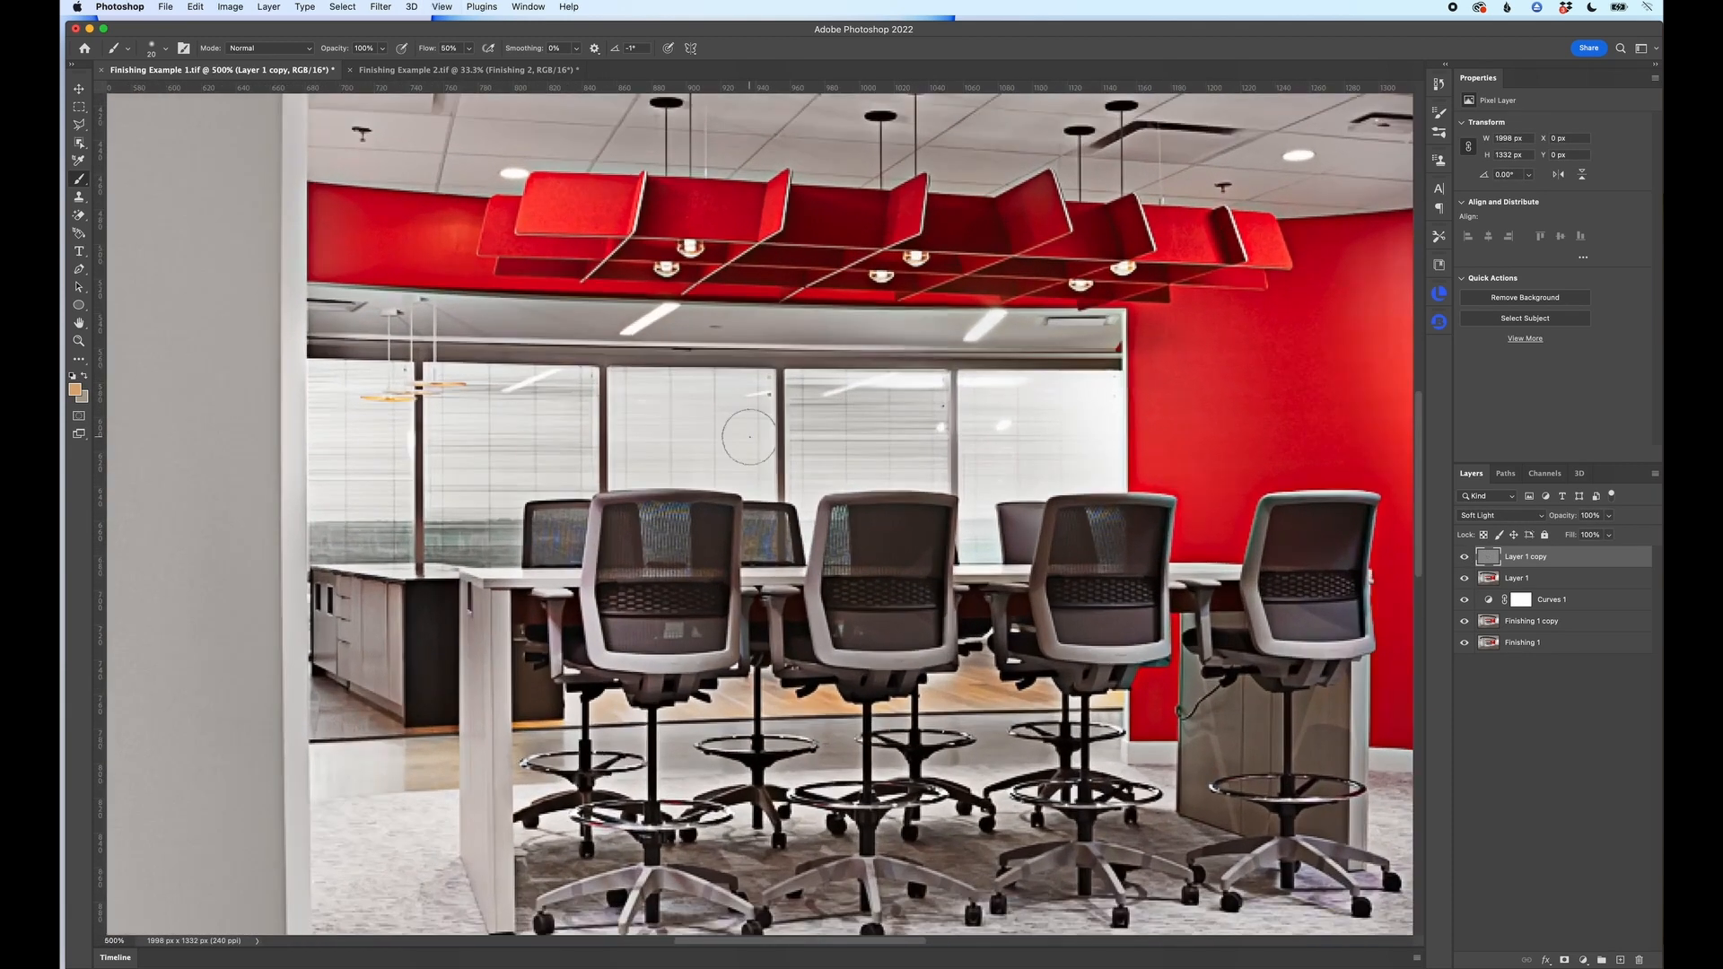
scroll(750, 437, "up", 10)
scroll(749, 437, "down", 2)
scroll(749, 437, "down", 3)
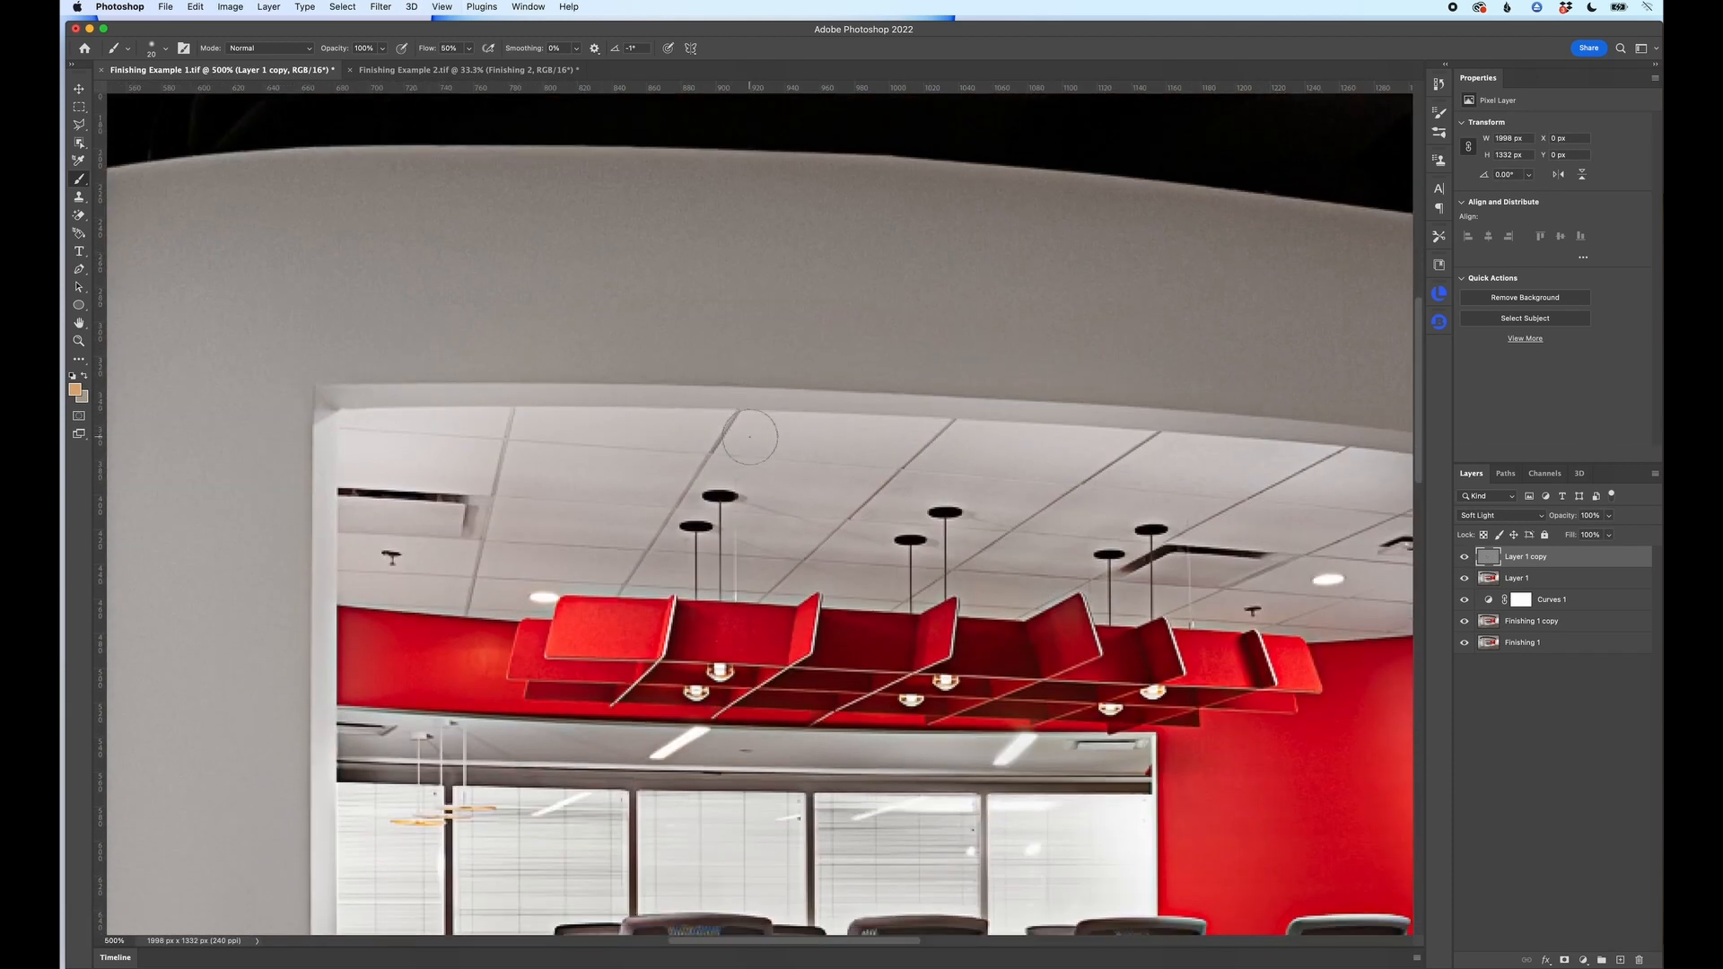
left_click(1464, 557)
left_click(1465, 559)
left_click(1464, 559)
left_click(1465, 559)
left_click(1464, 558)
left_click(1464, 559)
key("super+minus")
key("super+minus")
key("super+minus")
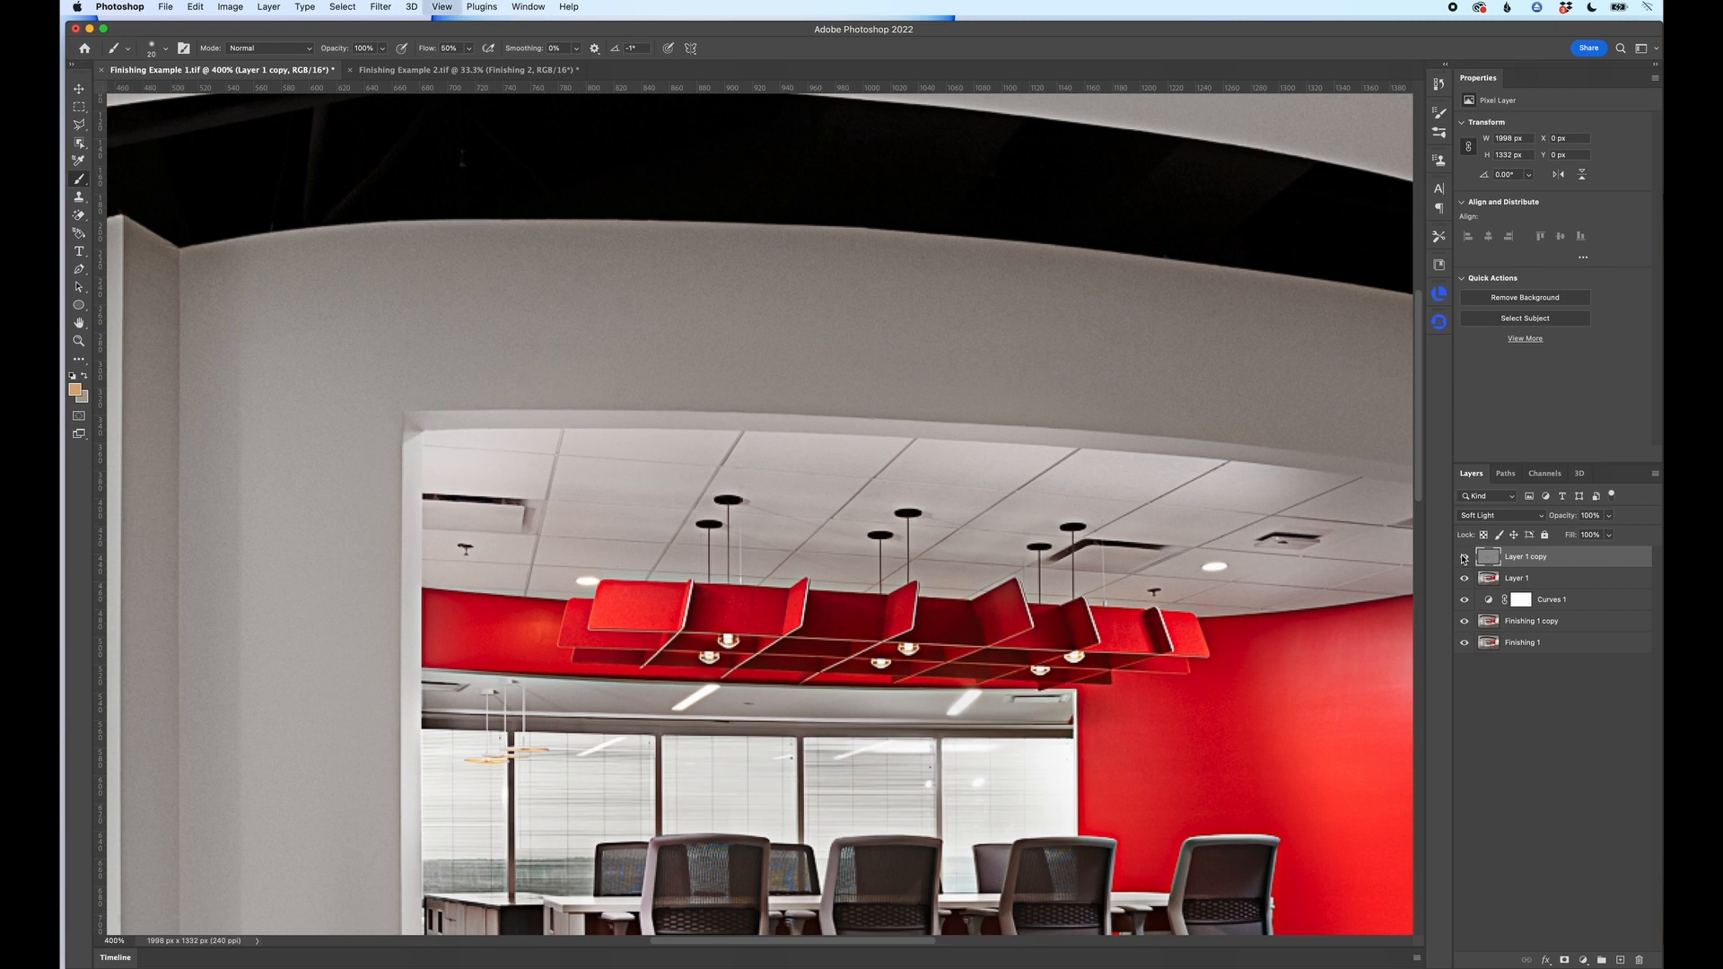
key("super+minus")
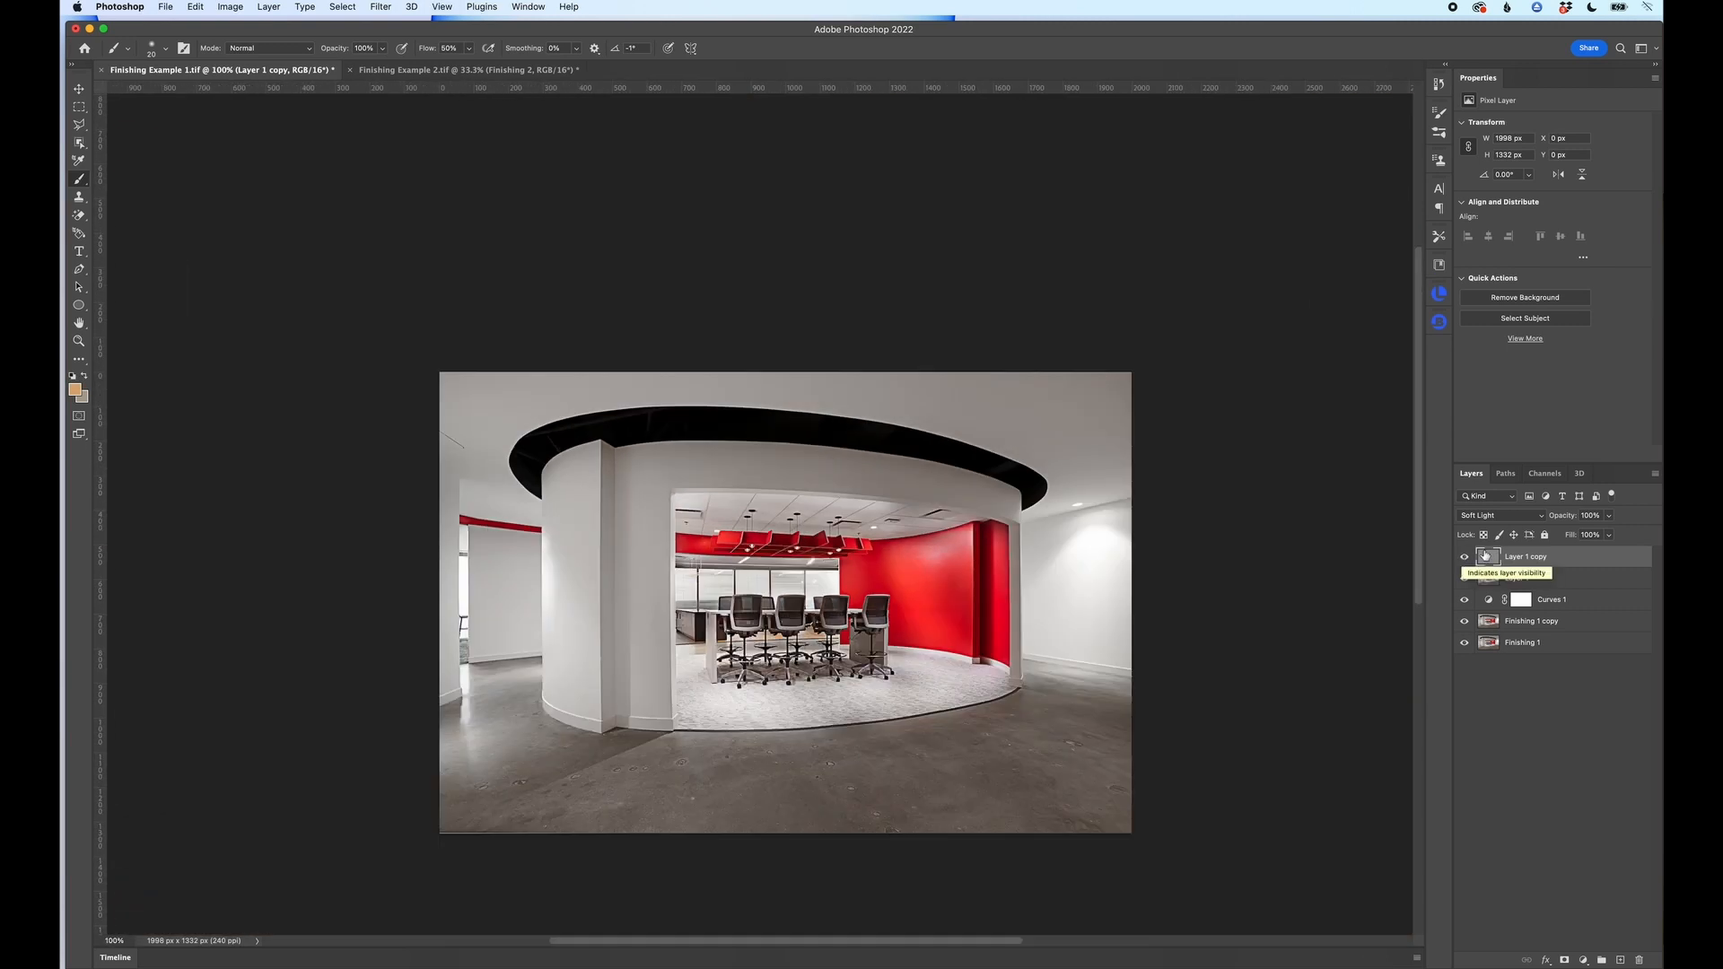
Step: Try the Overlay blend mode on the High Pass layer and switch it to Hard Light for stronger sharpening
left_click(1491, 515)
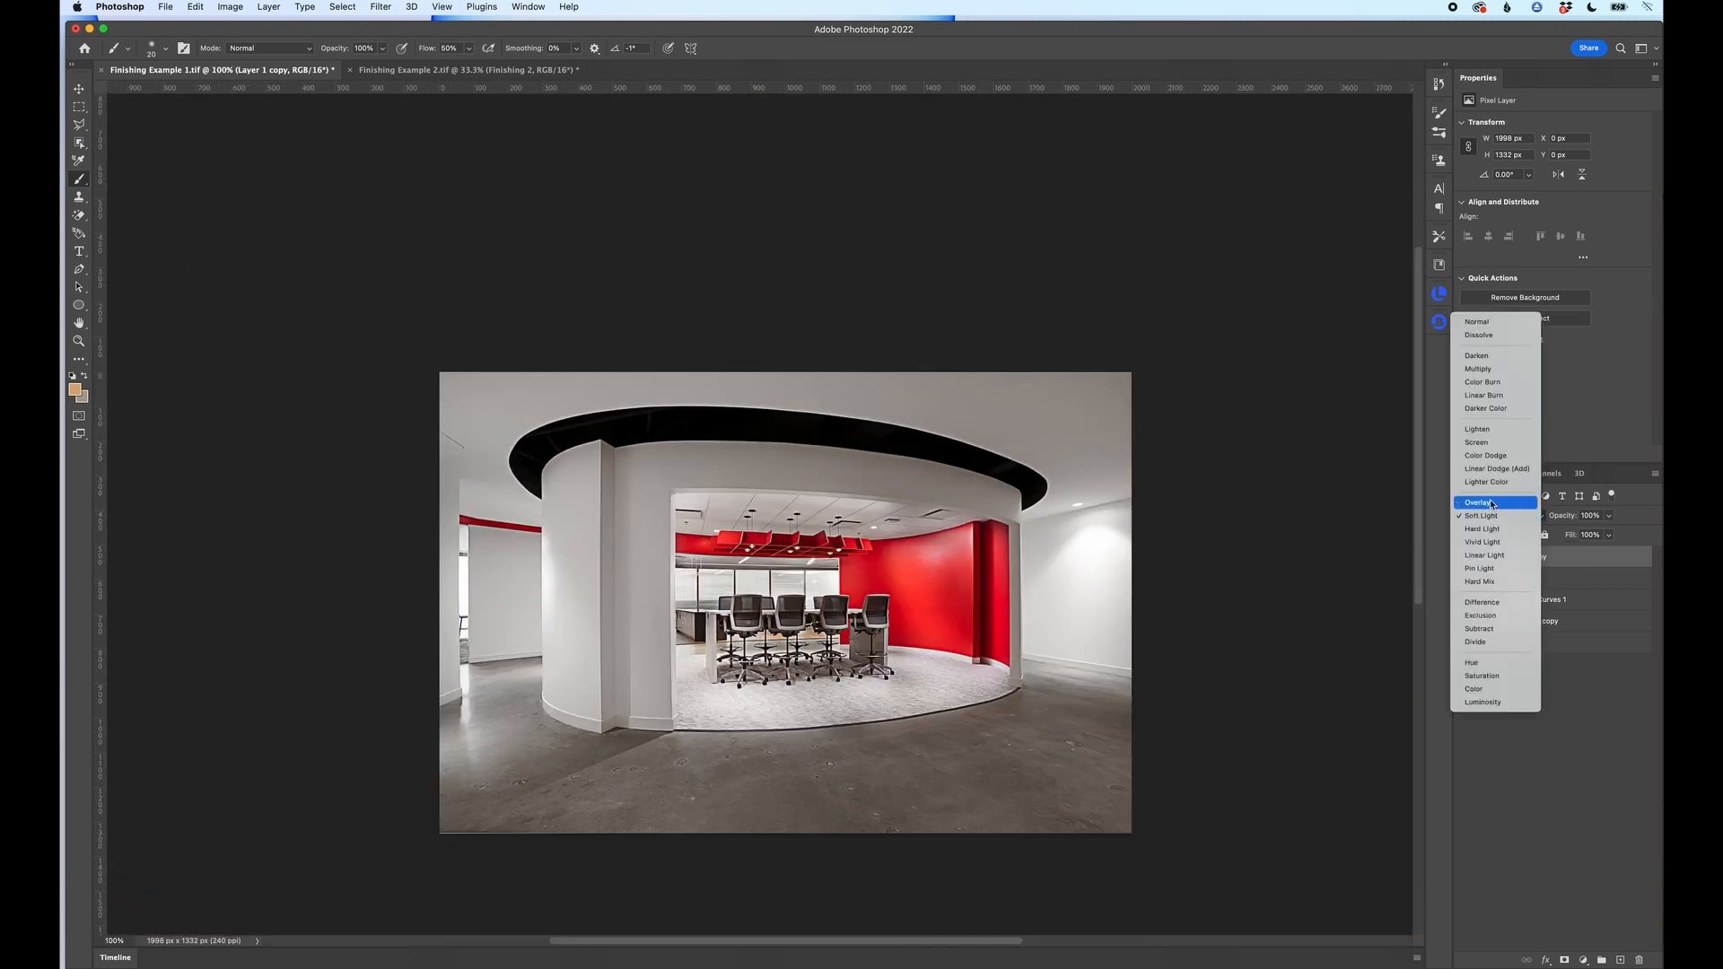
left_click(1493, 504)
left_click(1488, 516)
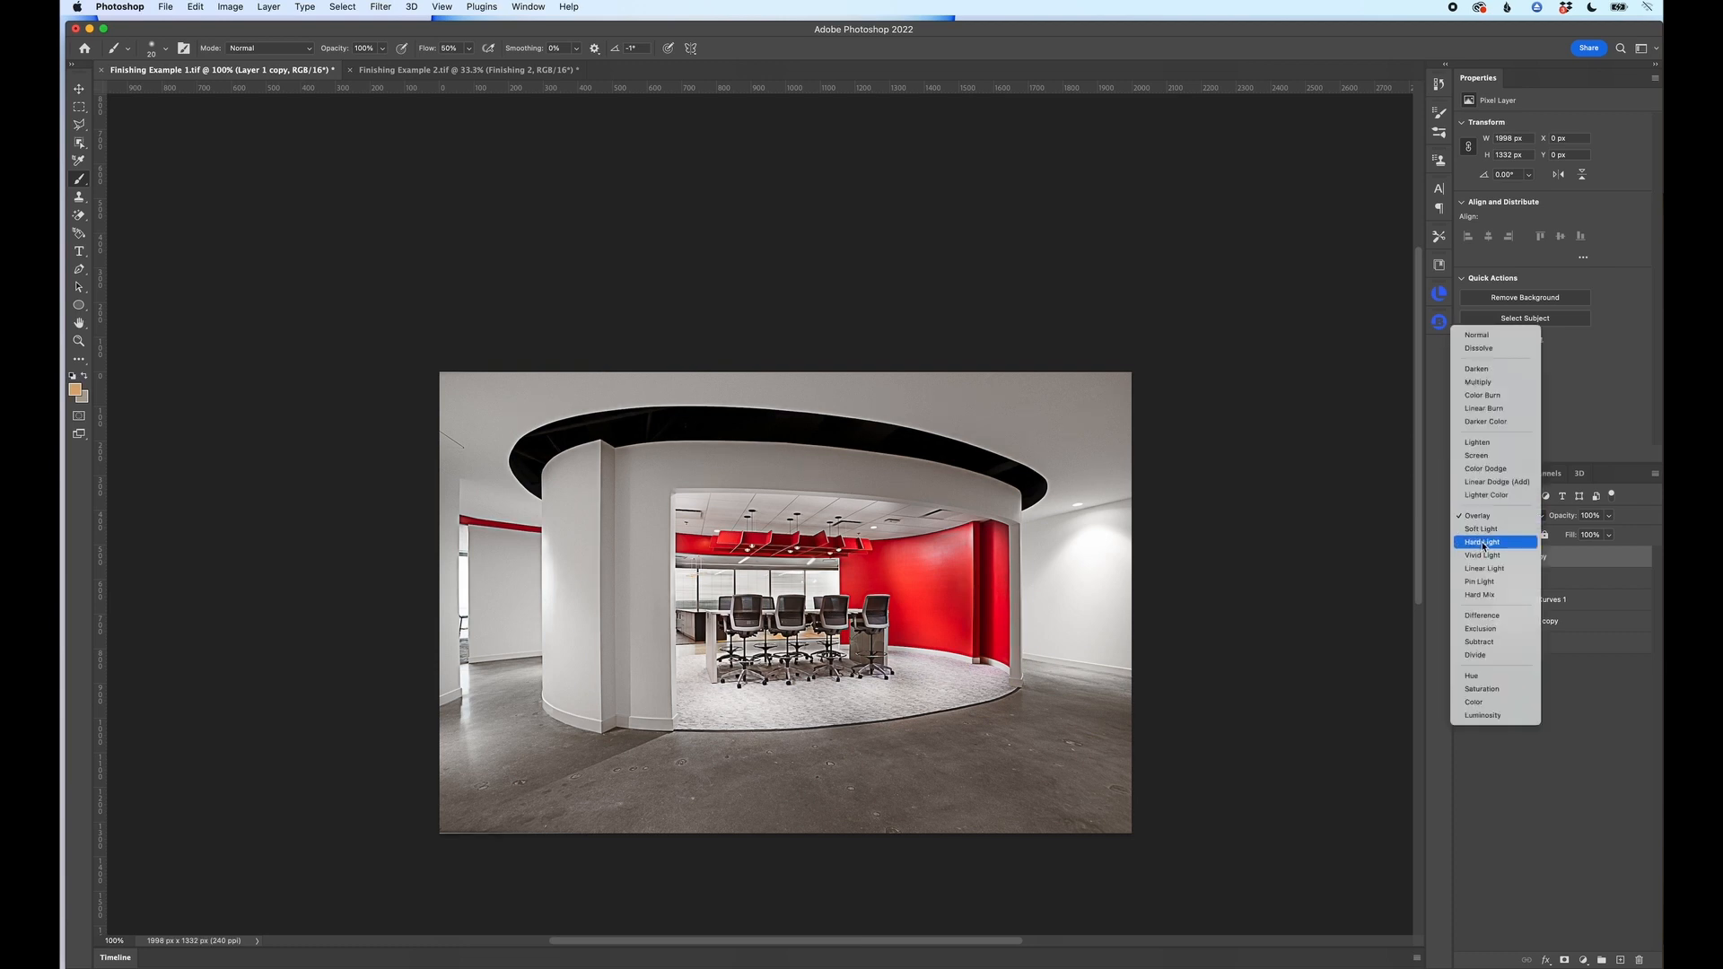
left_click(1483, 542)
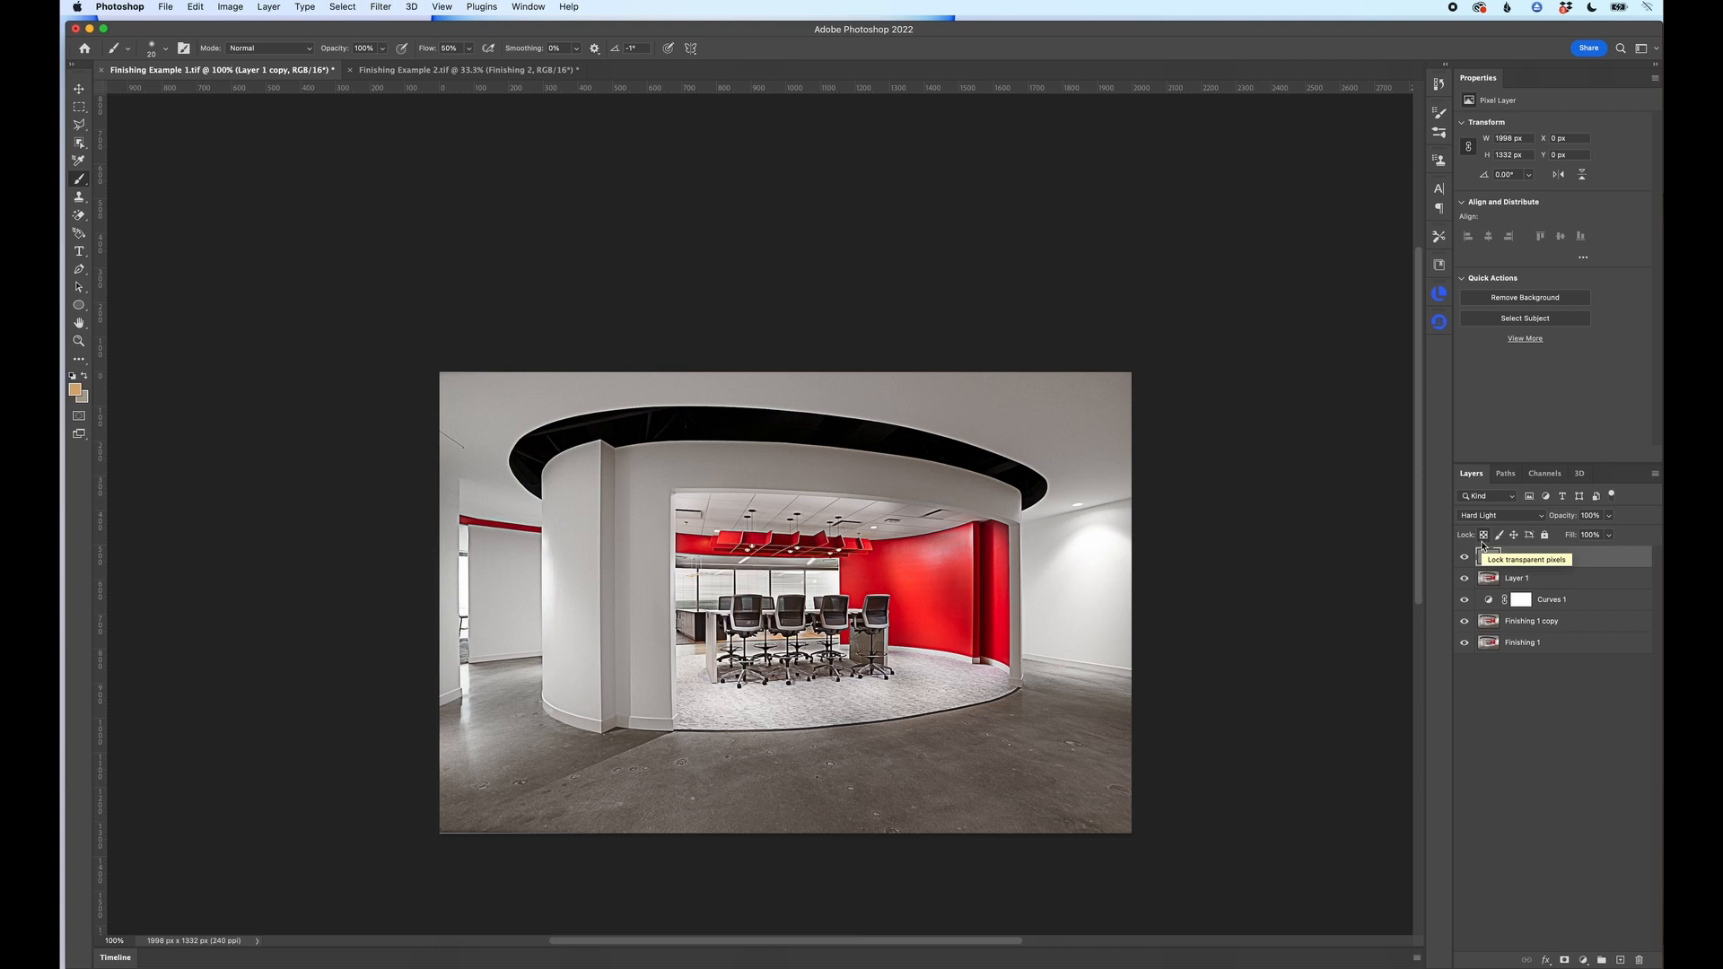
Step: Return the High Pass layer's blend mode to Soft Light
left_click(1486, 517)
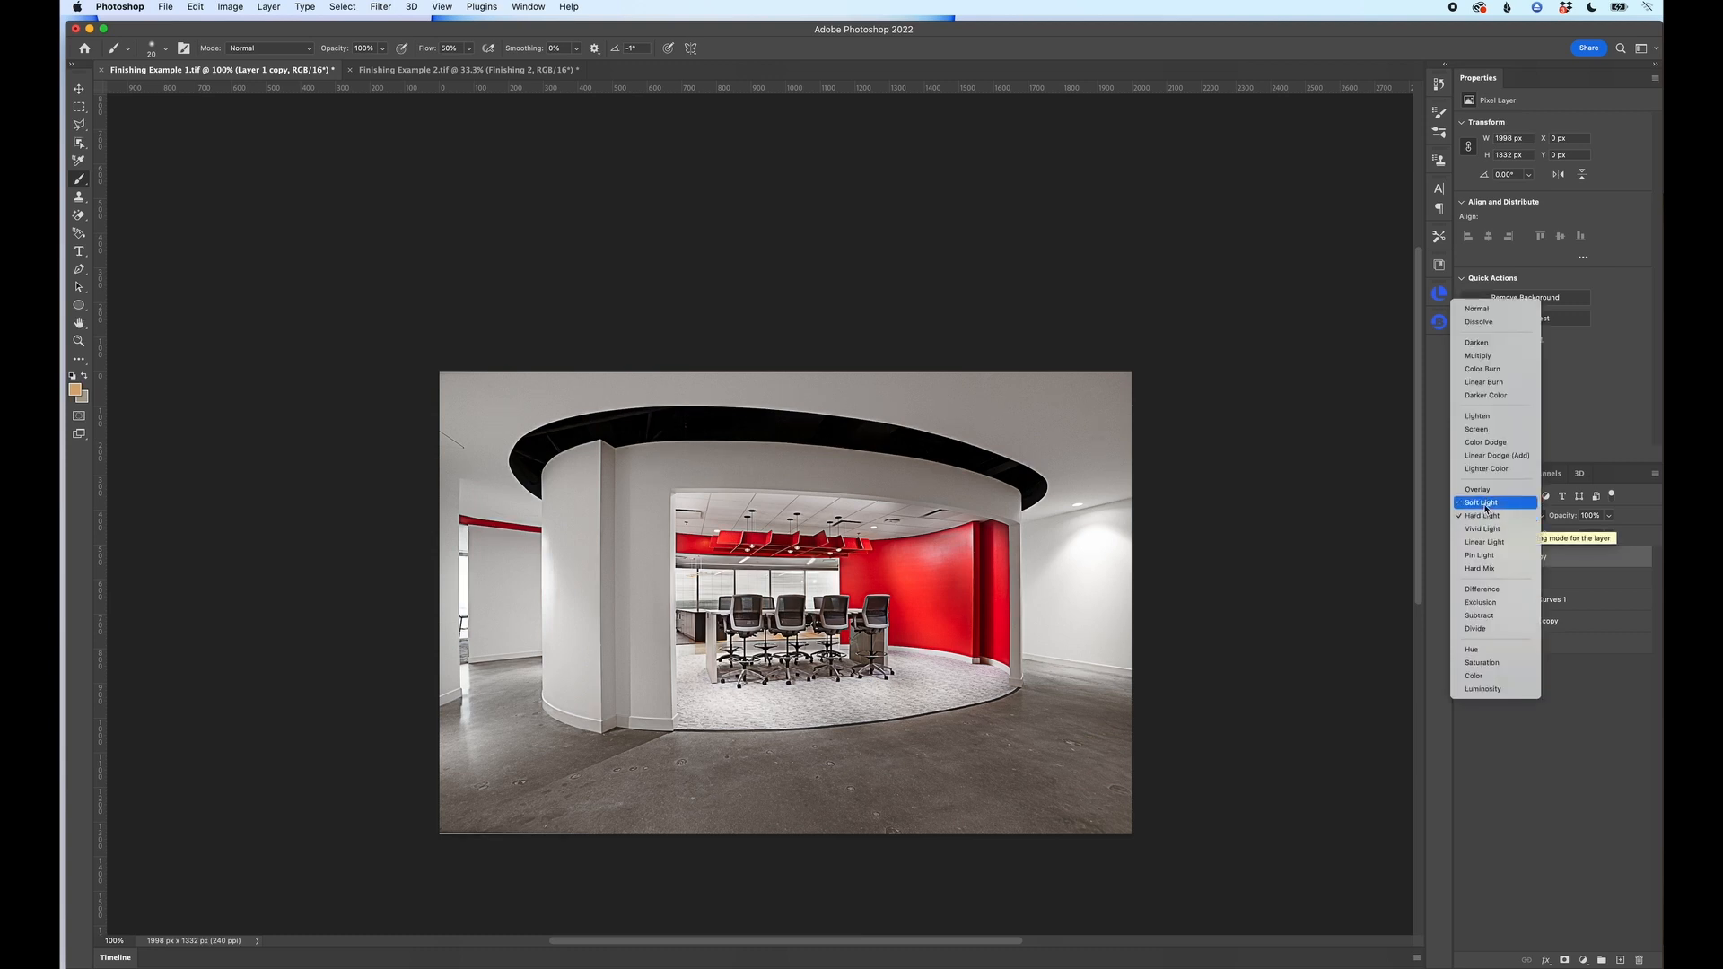
left_click(1482, 503)
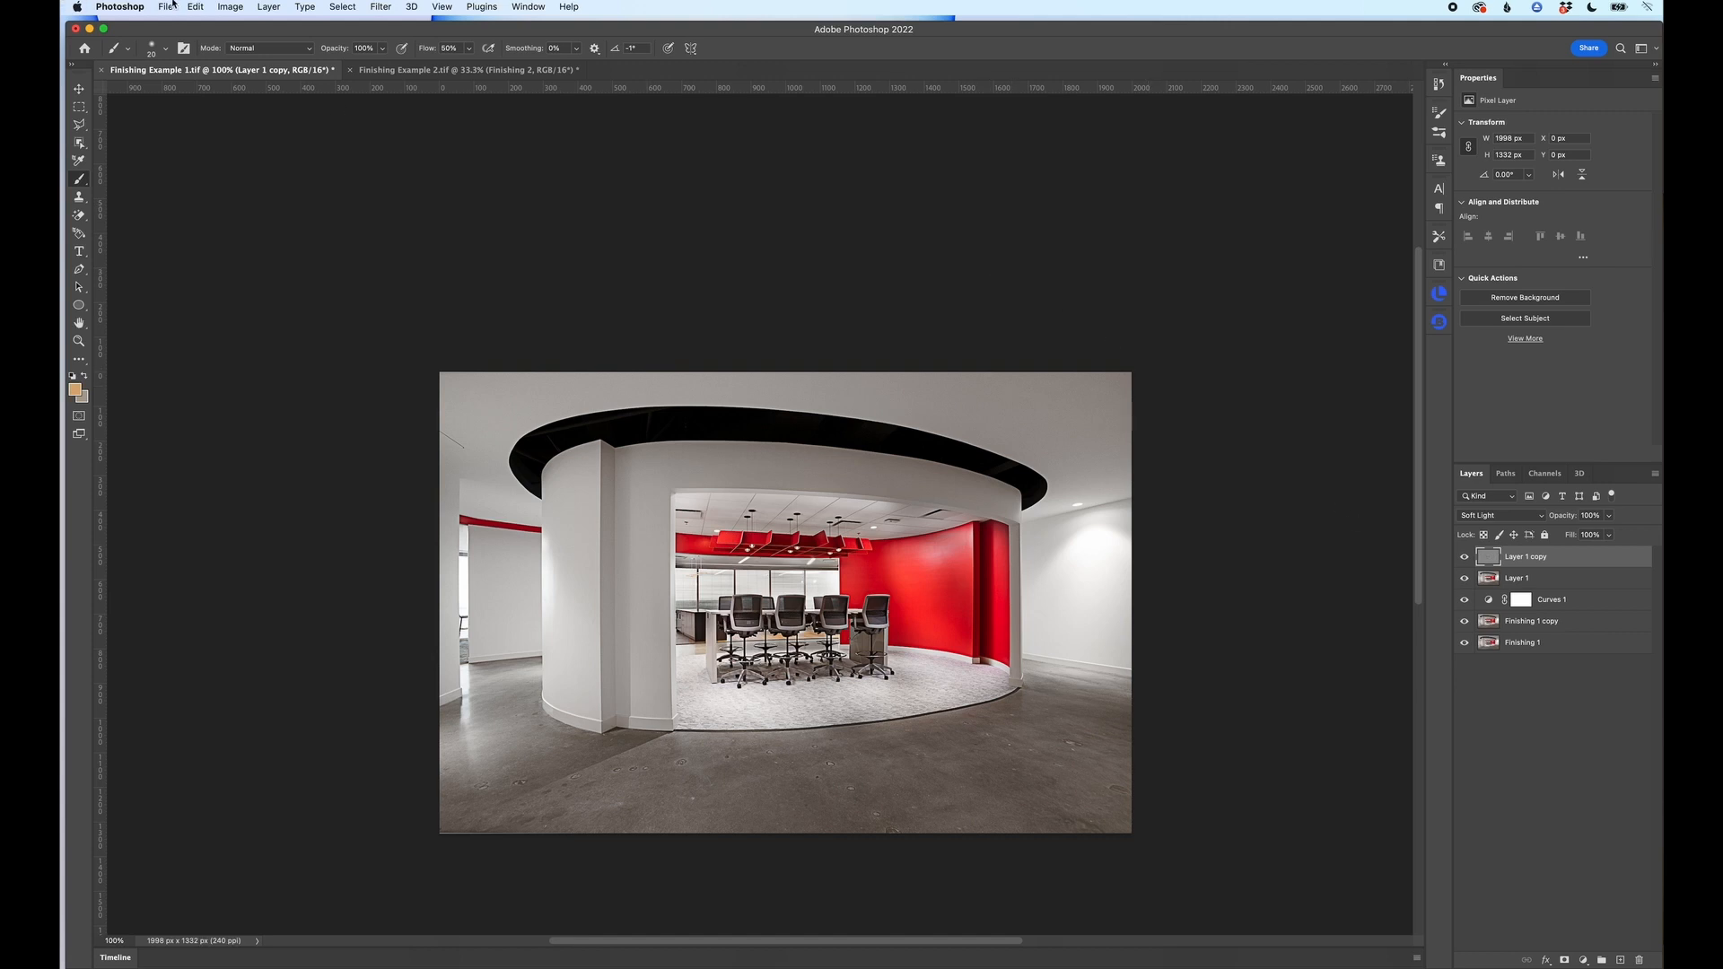
Step: Switch to Finishing Example 2.tif and add a Curves adjustment layer using the Linear Contrast (RGB) preset
left_click(418, 72)
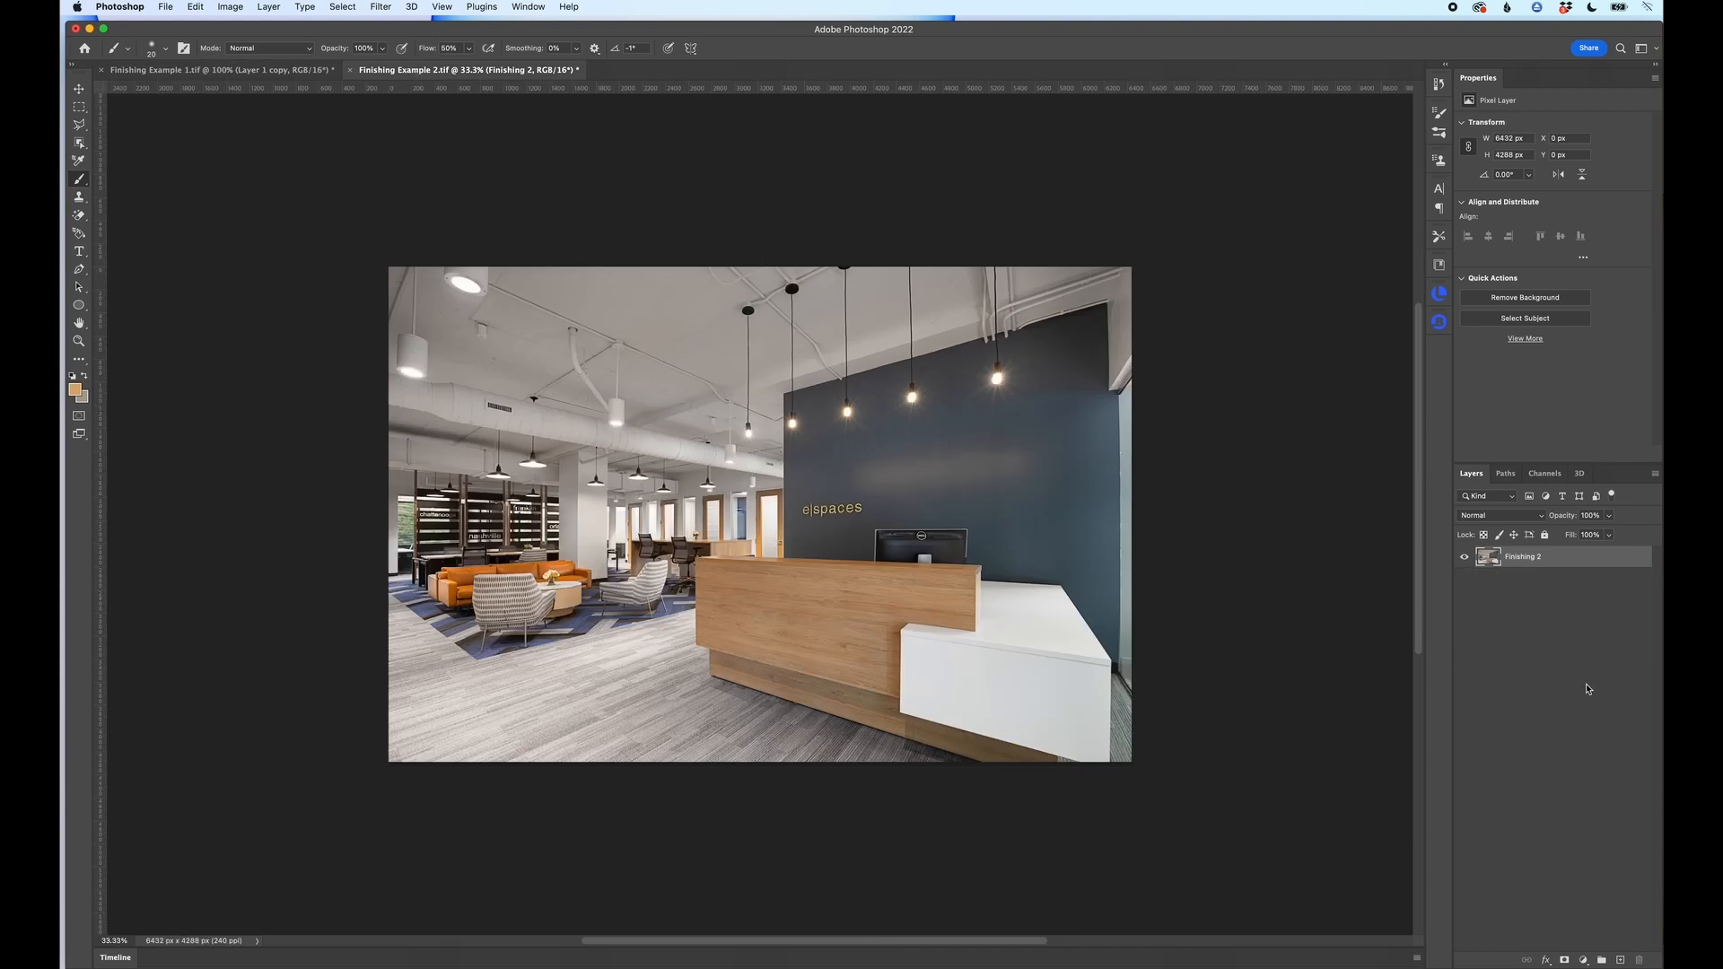
key("super+plus")
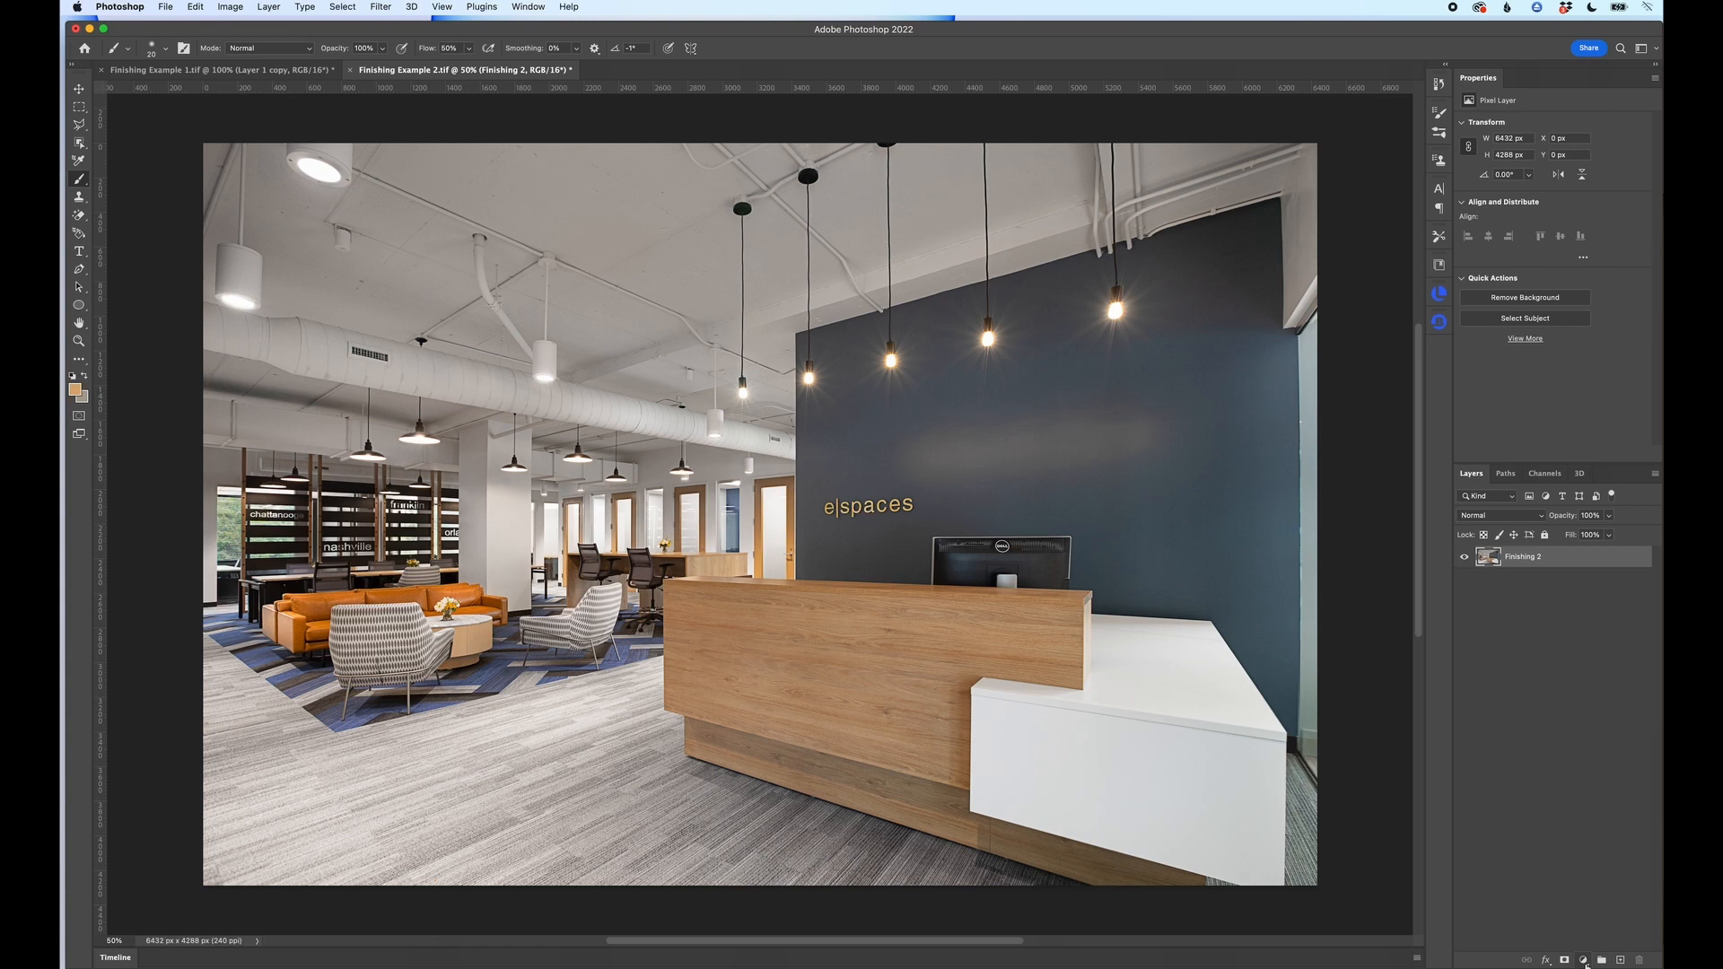
left_click(1583, 962)
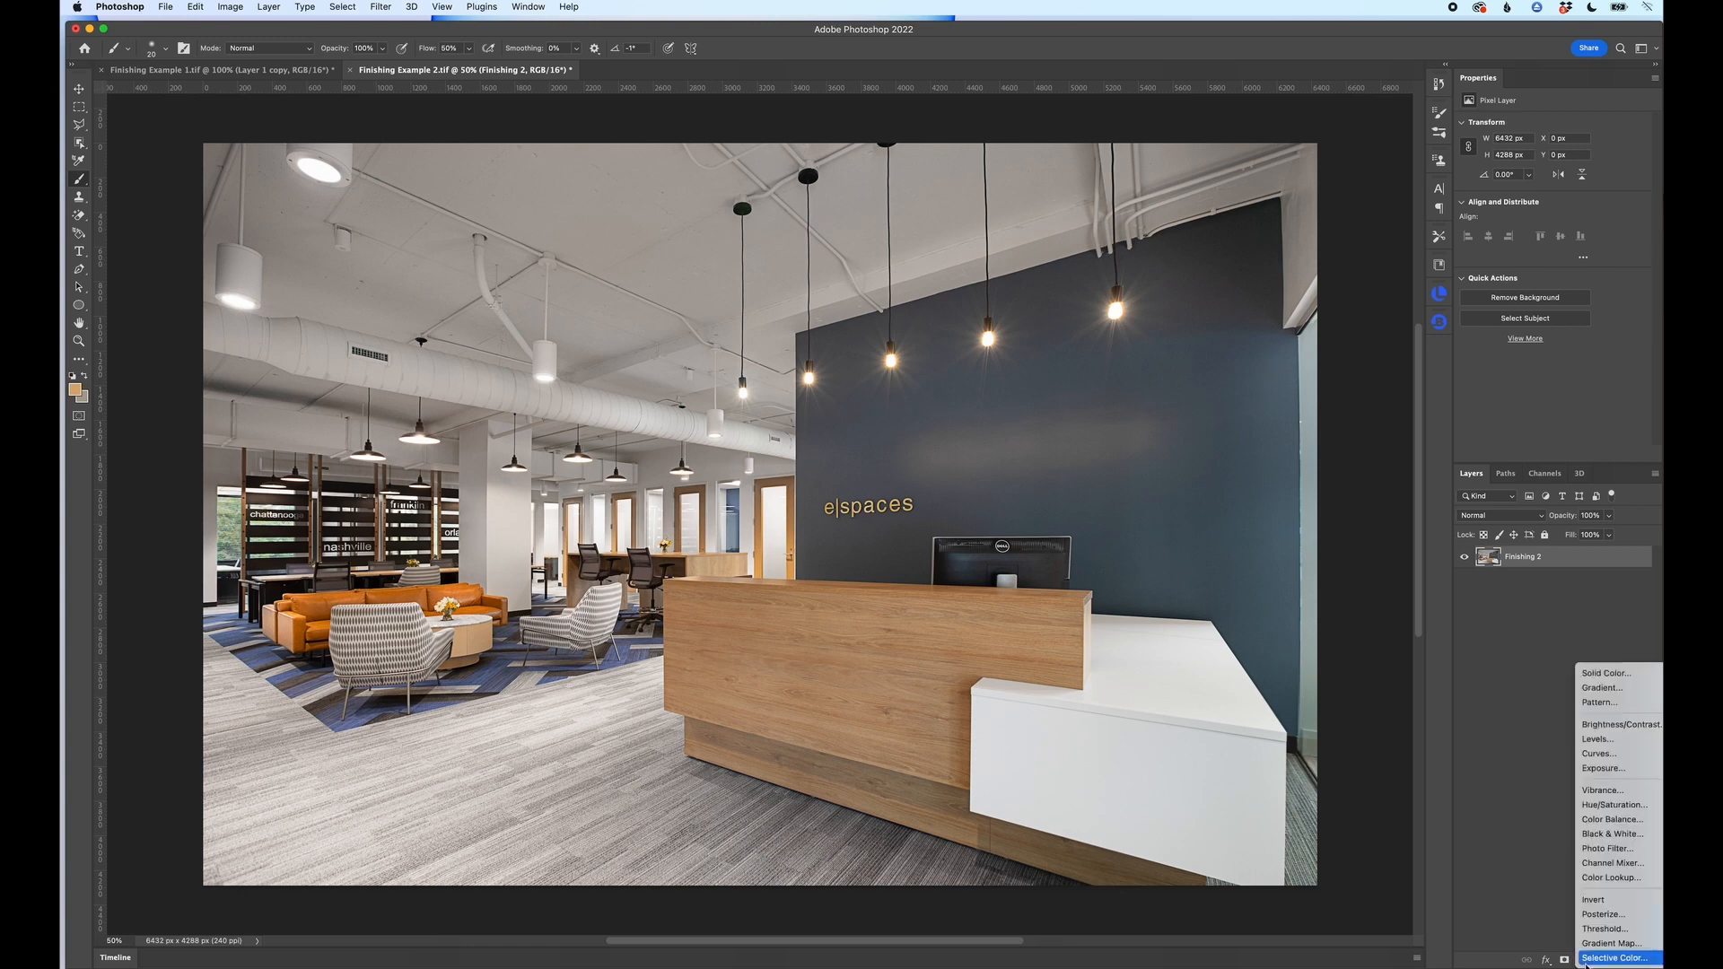
left_click(1618, 760)
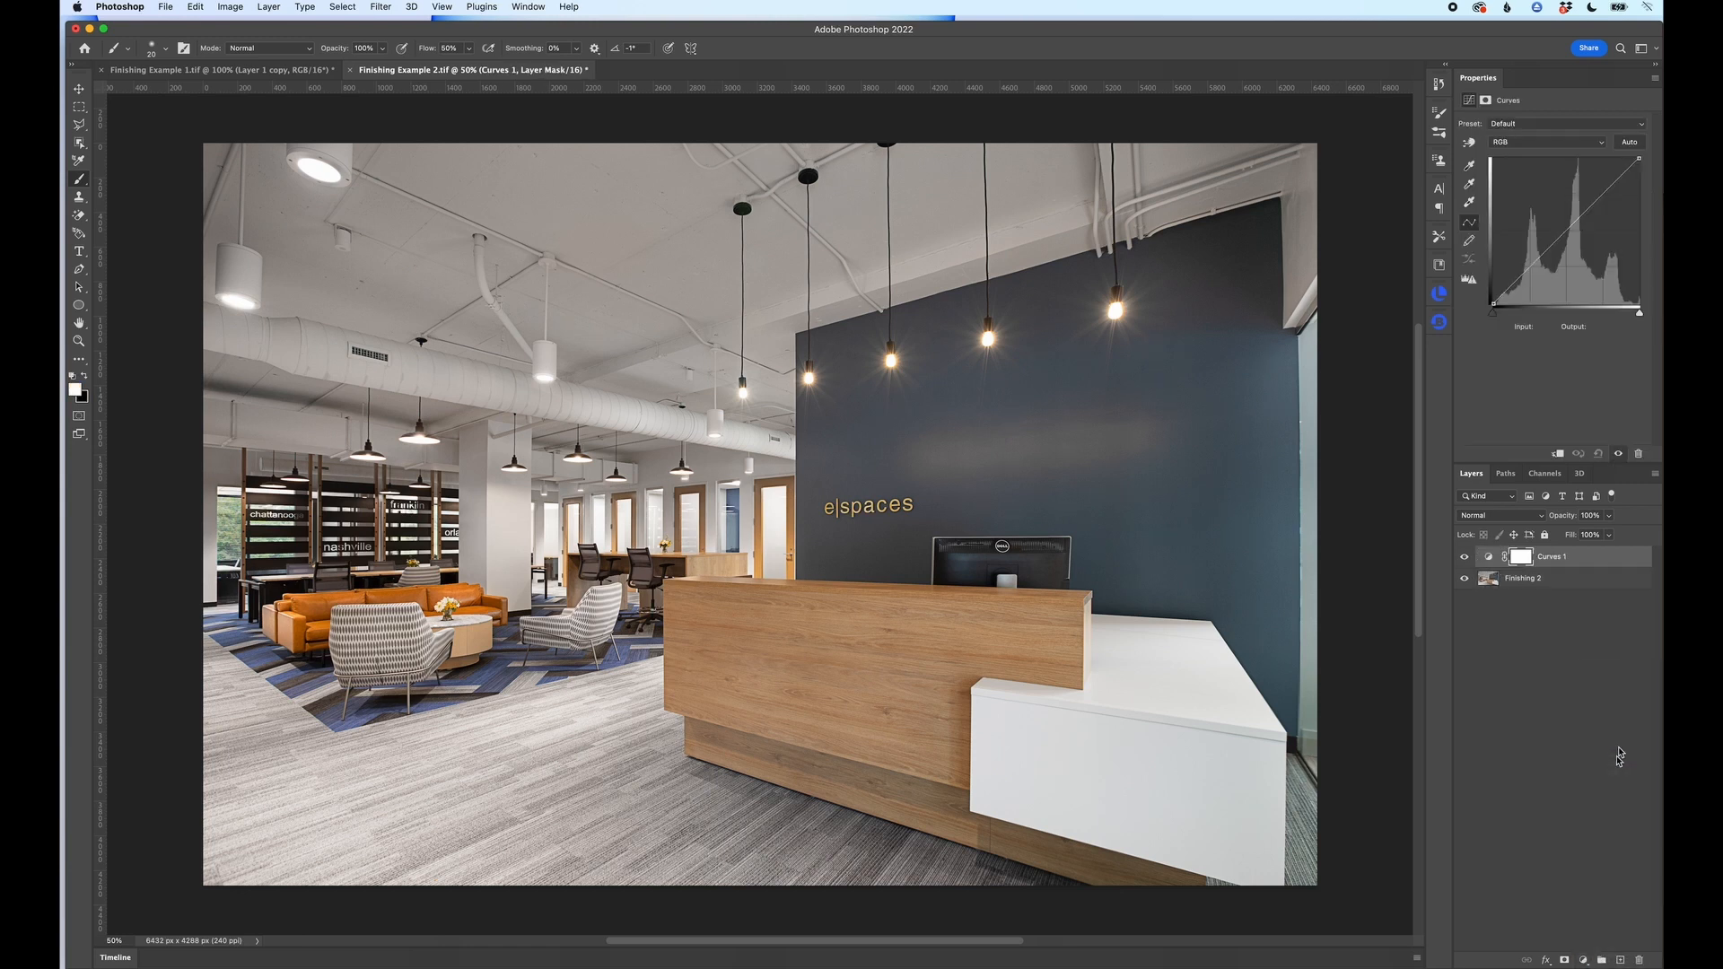
left_click(1545, 126)
left_click(1536, 195)
Step: Compare the reception photo repeatedly with the Curves adjustment hidden and shown, leaving the adjustment on
left_click(1463, 557)
left_click(1463, 557)
left_click(1463, 556)
left_click(1464, 557)
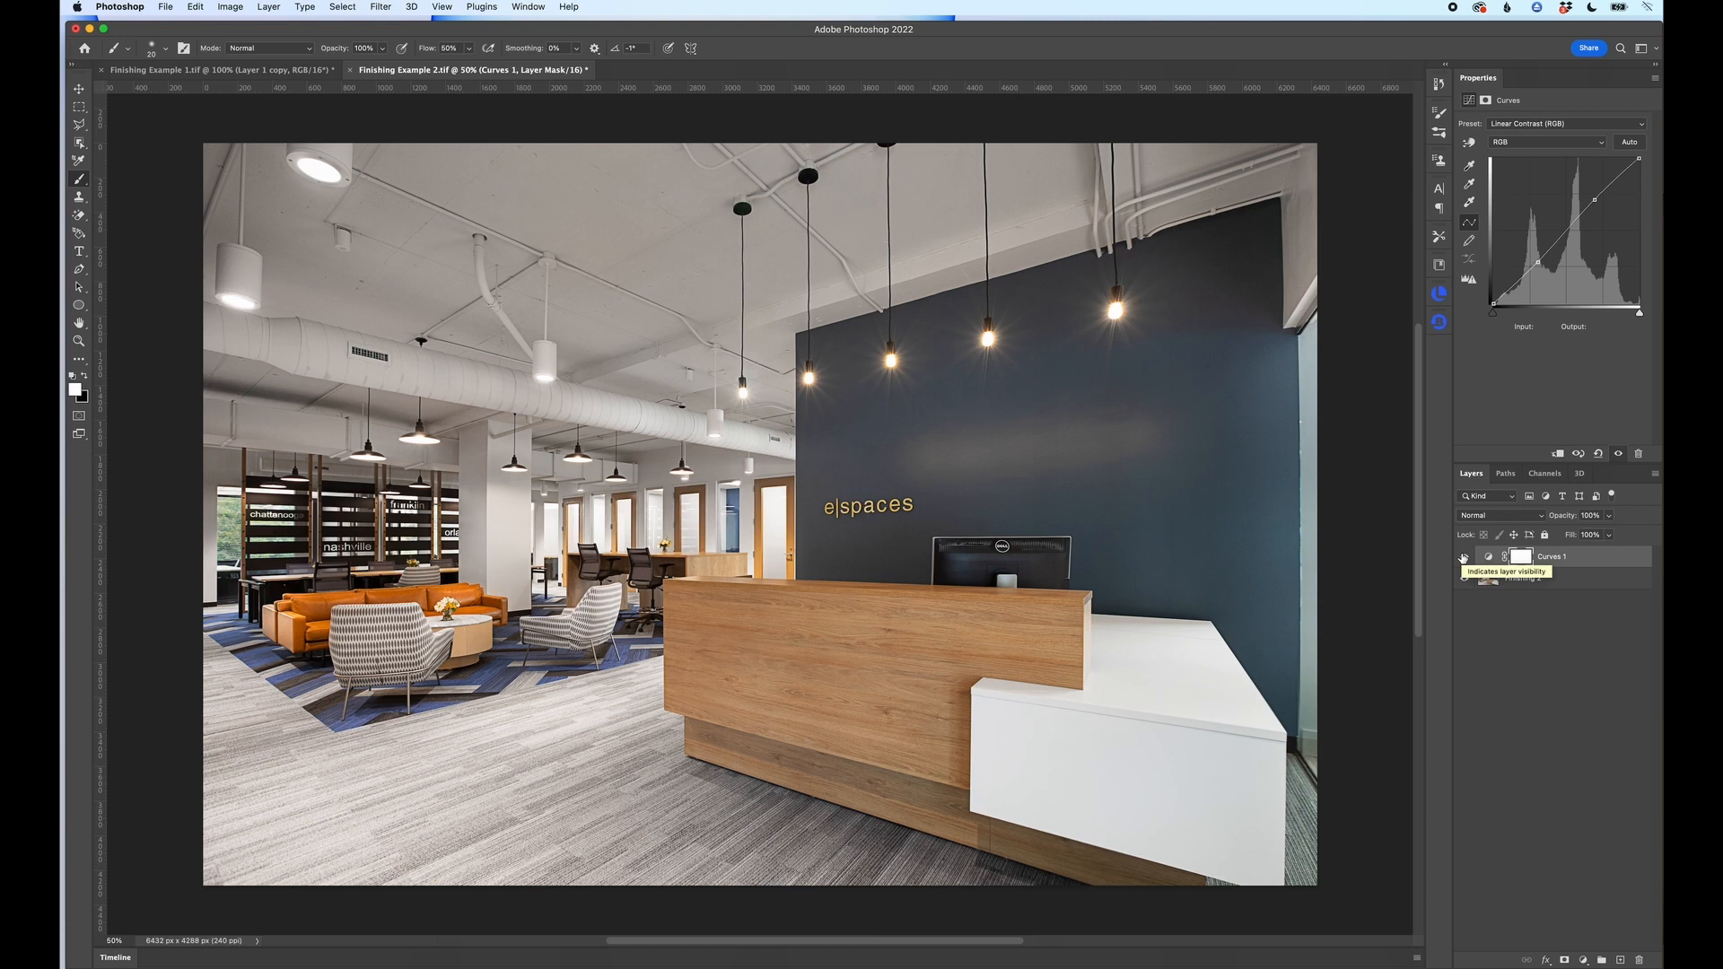
left_click(1463, 557)
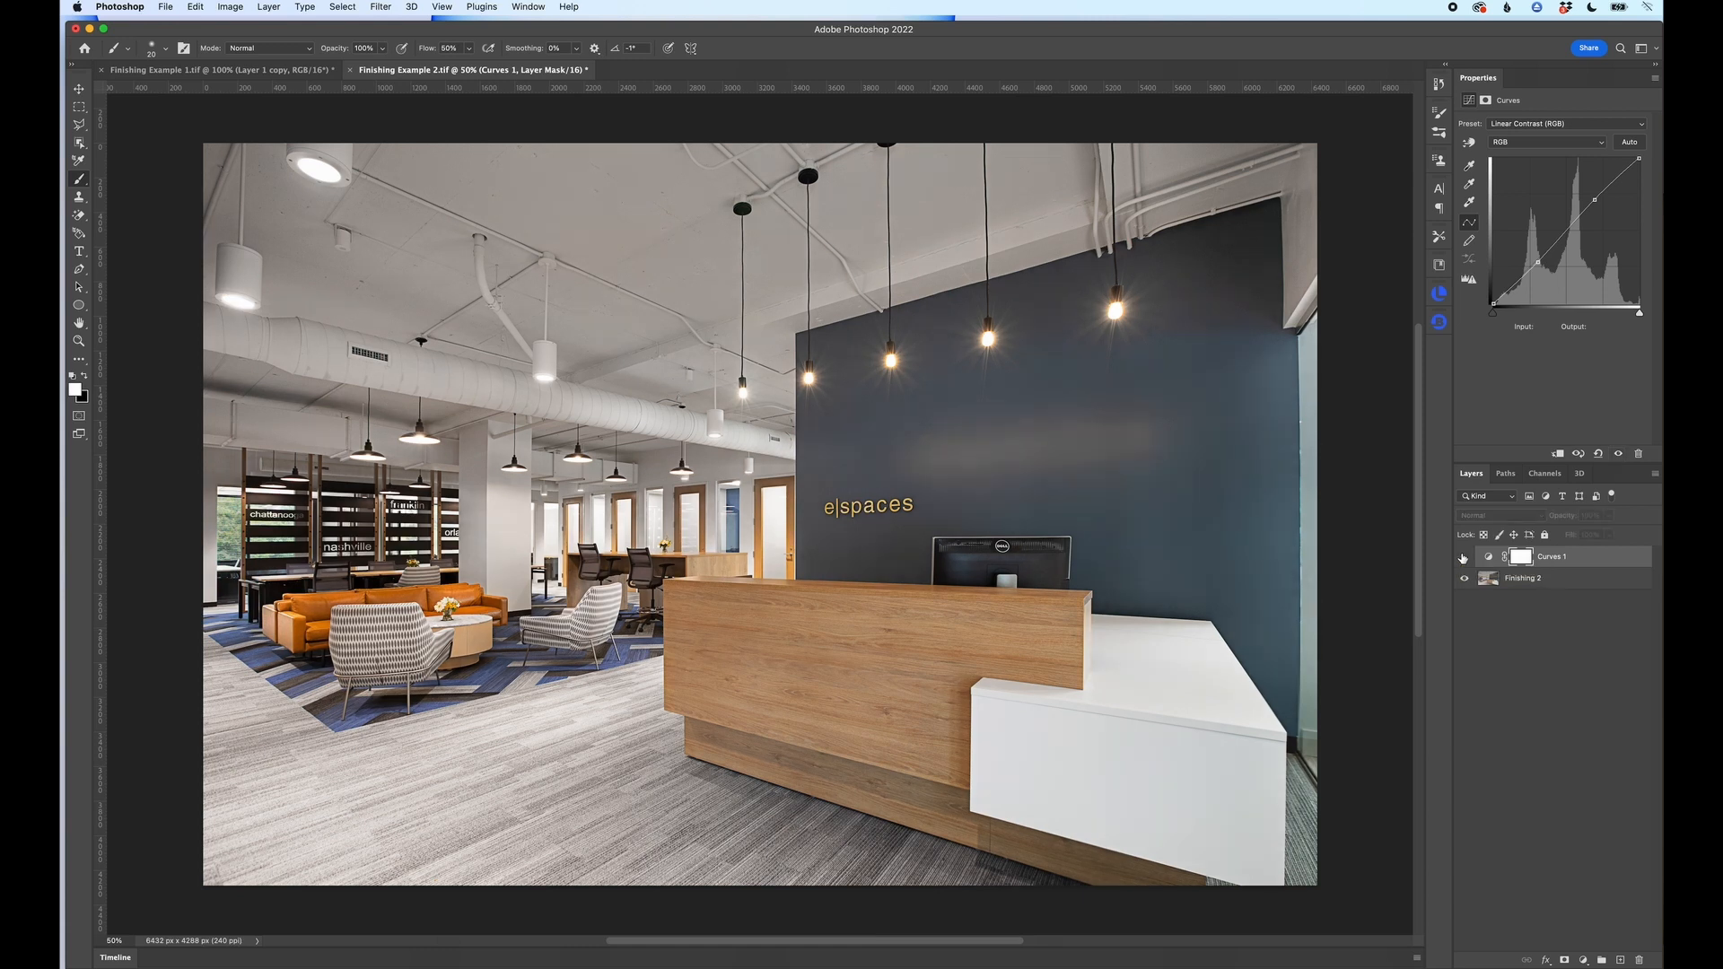
left_click(1464, 558)
left_click(1464, 557)
left_click(1464, 557)
left_click(1463, 557)
left_click(1464, 557)
left_click(1463, 557)
left_click(1464, 557)
left_click(1463, 557)
left_click(1462, 557)
left_click(1463, 557)
left_click(1462, 557)
Step: Stamp all visible layers into a new merged layer on top and duplicate that layer
key("super+alt+shift+e")
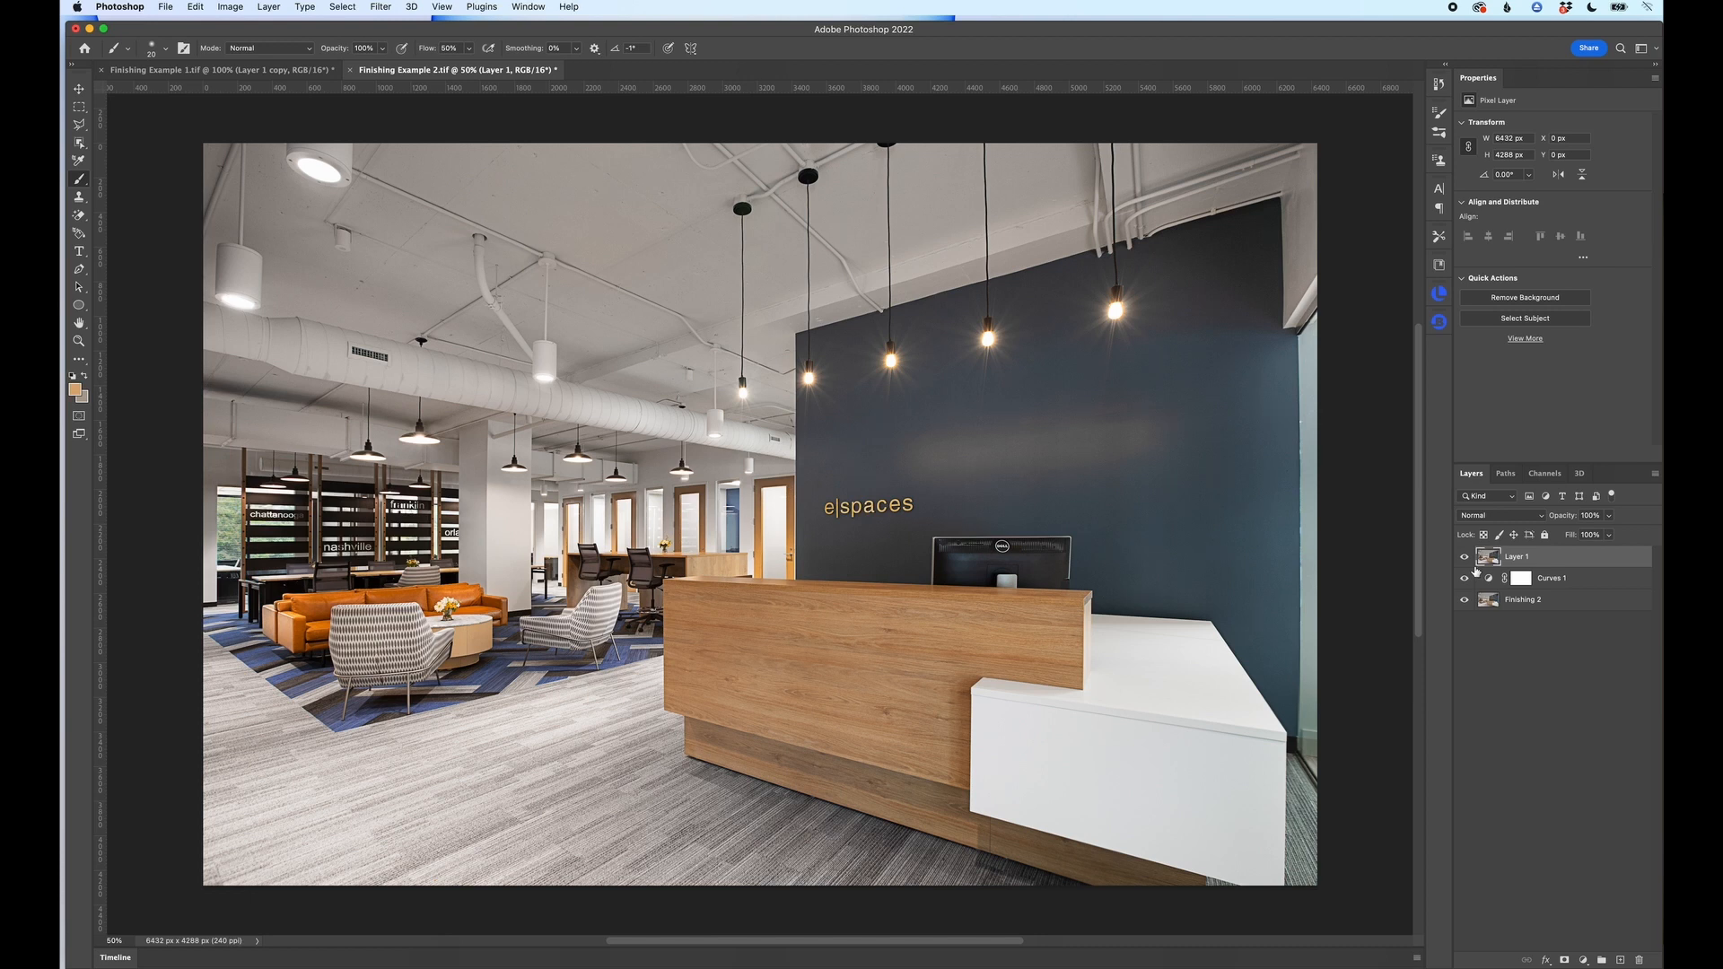
key("super+j")
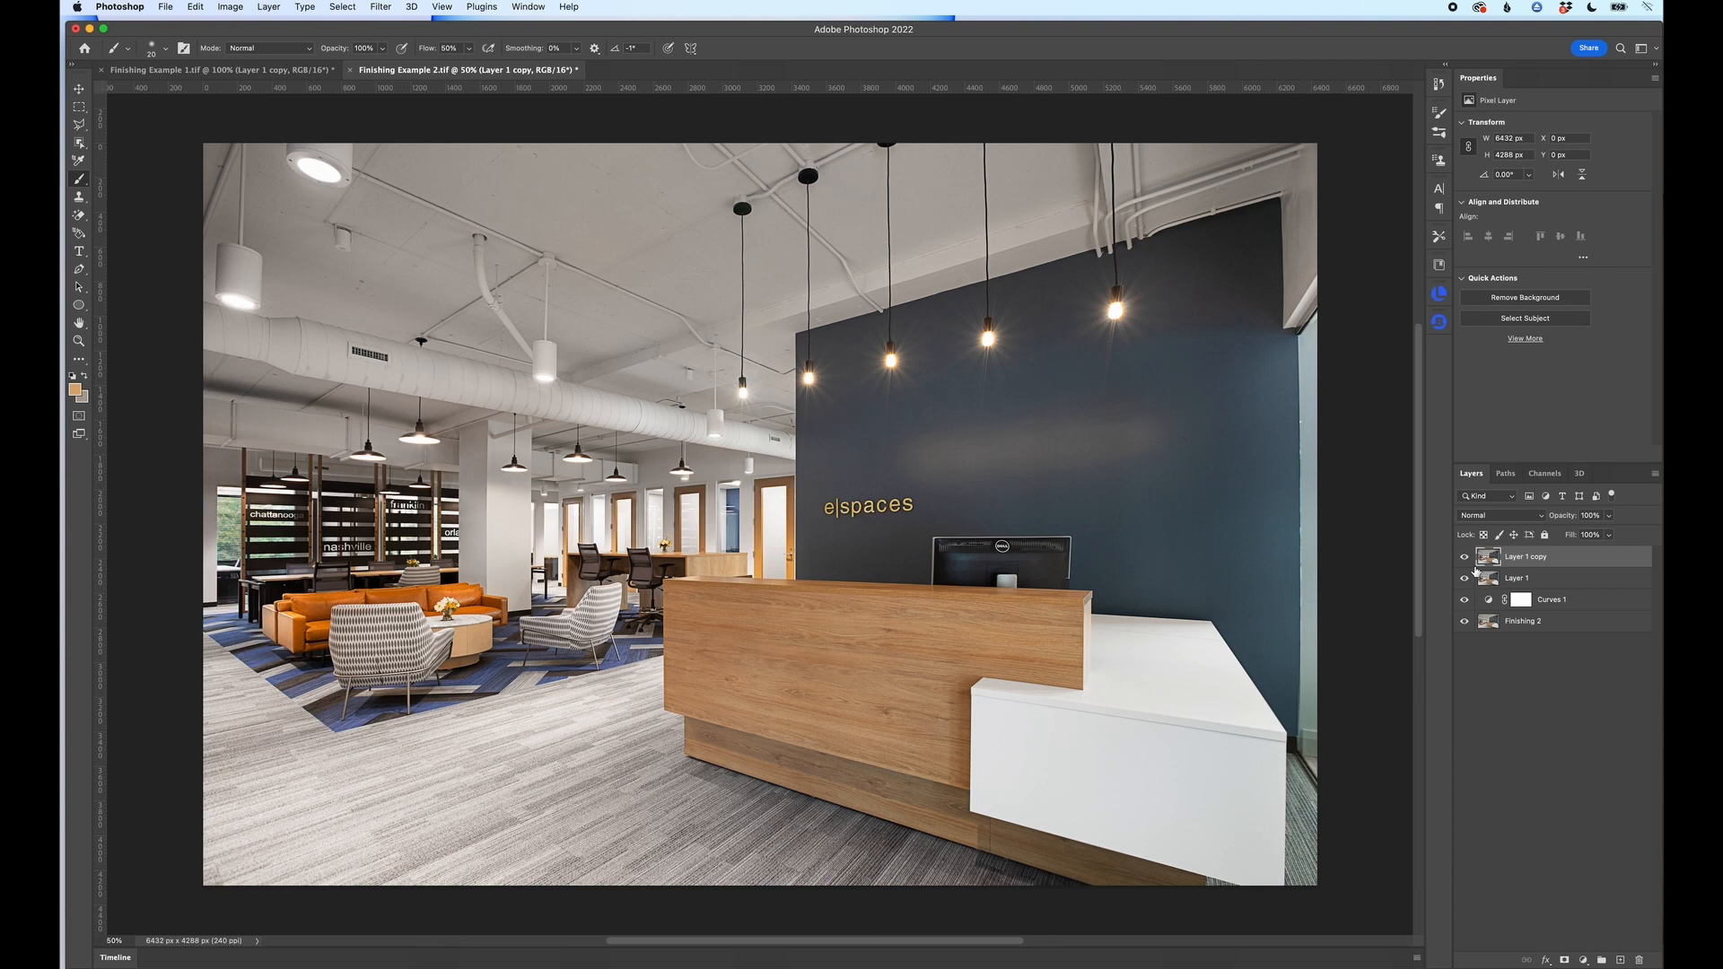
Step: Apply a High Pass filter with a 5.5-pixel radius to the merged layer's copy and set its blend mode to Soft Light
left_click(384, 7)
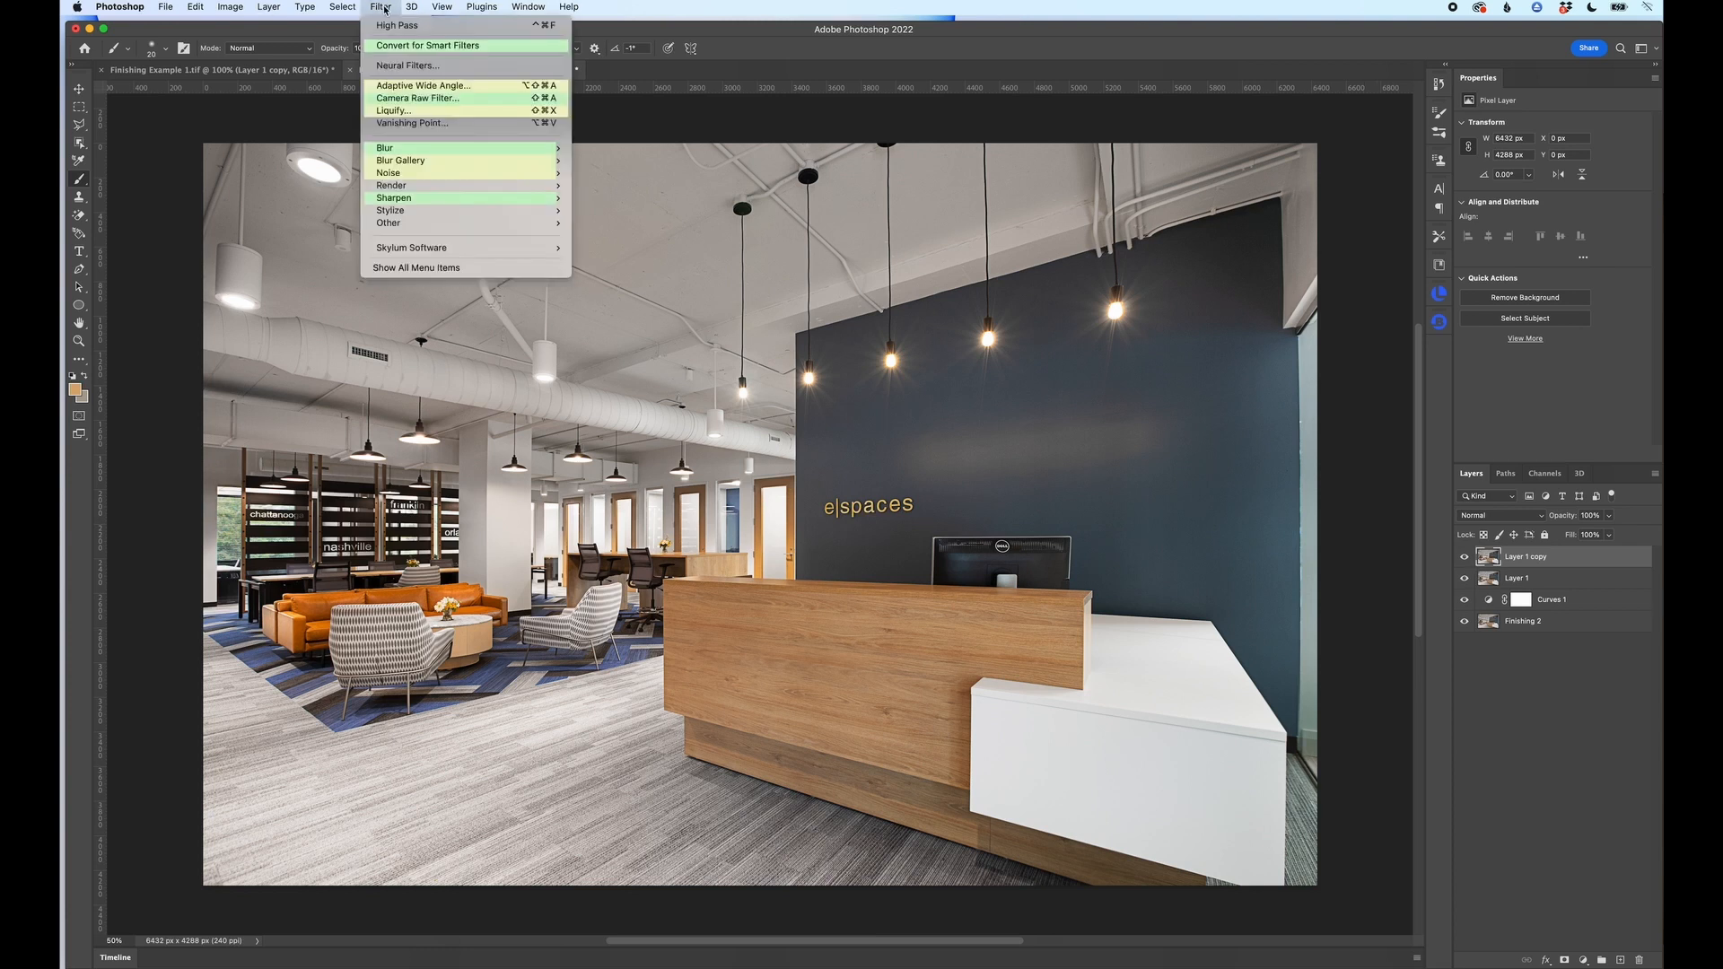
mouse_move(421, 222)
left_click(620, 223)
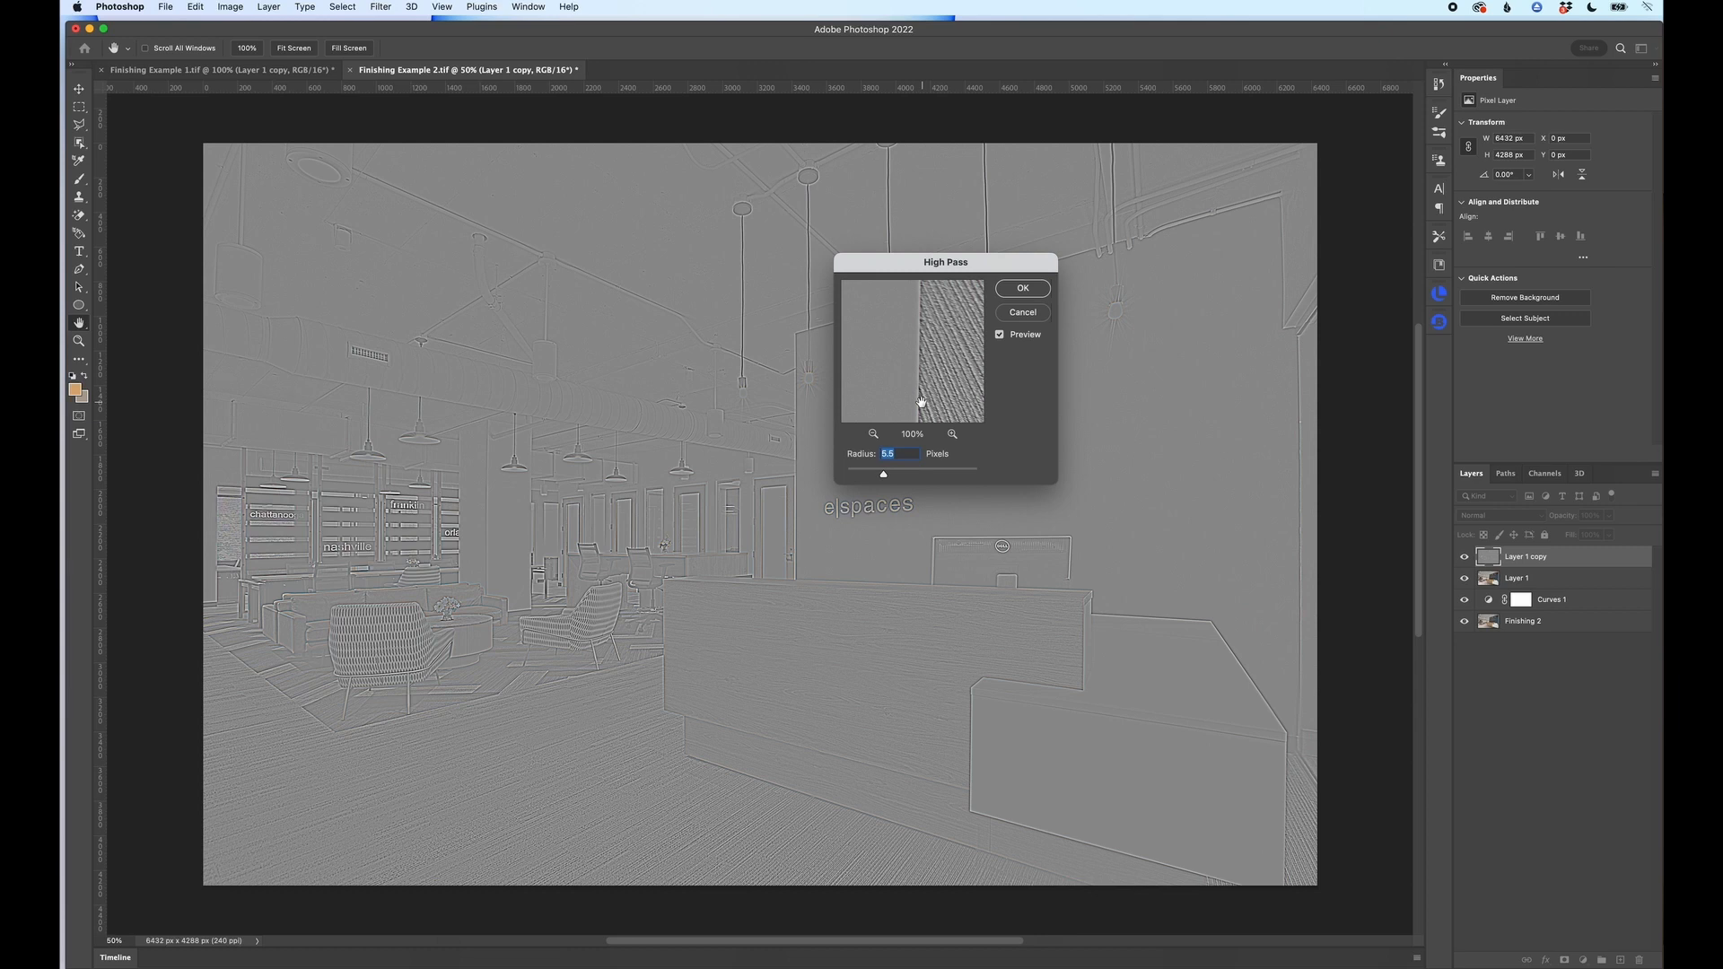
left_click(1022, 288)
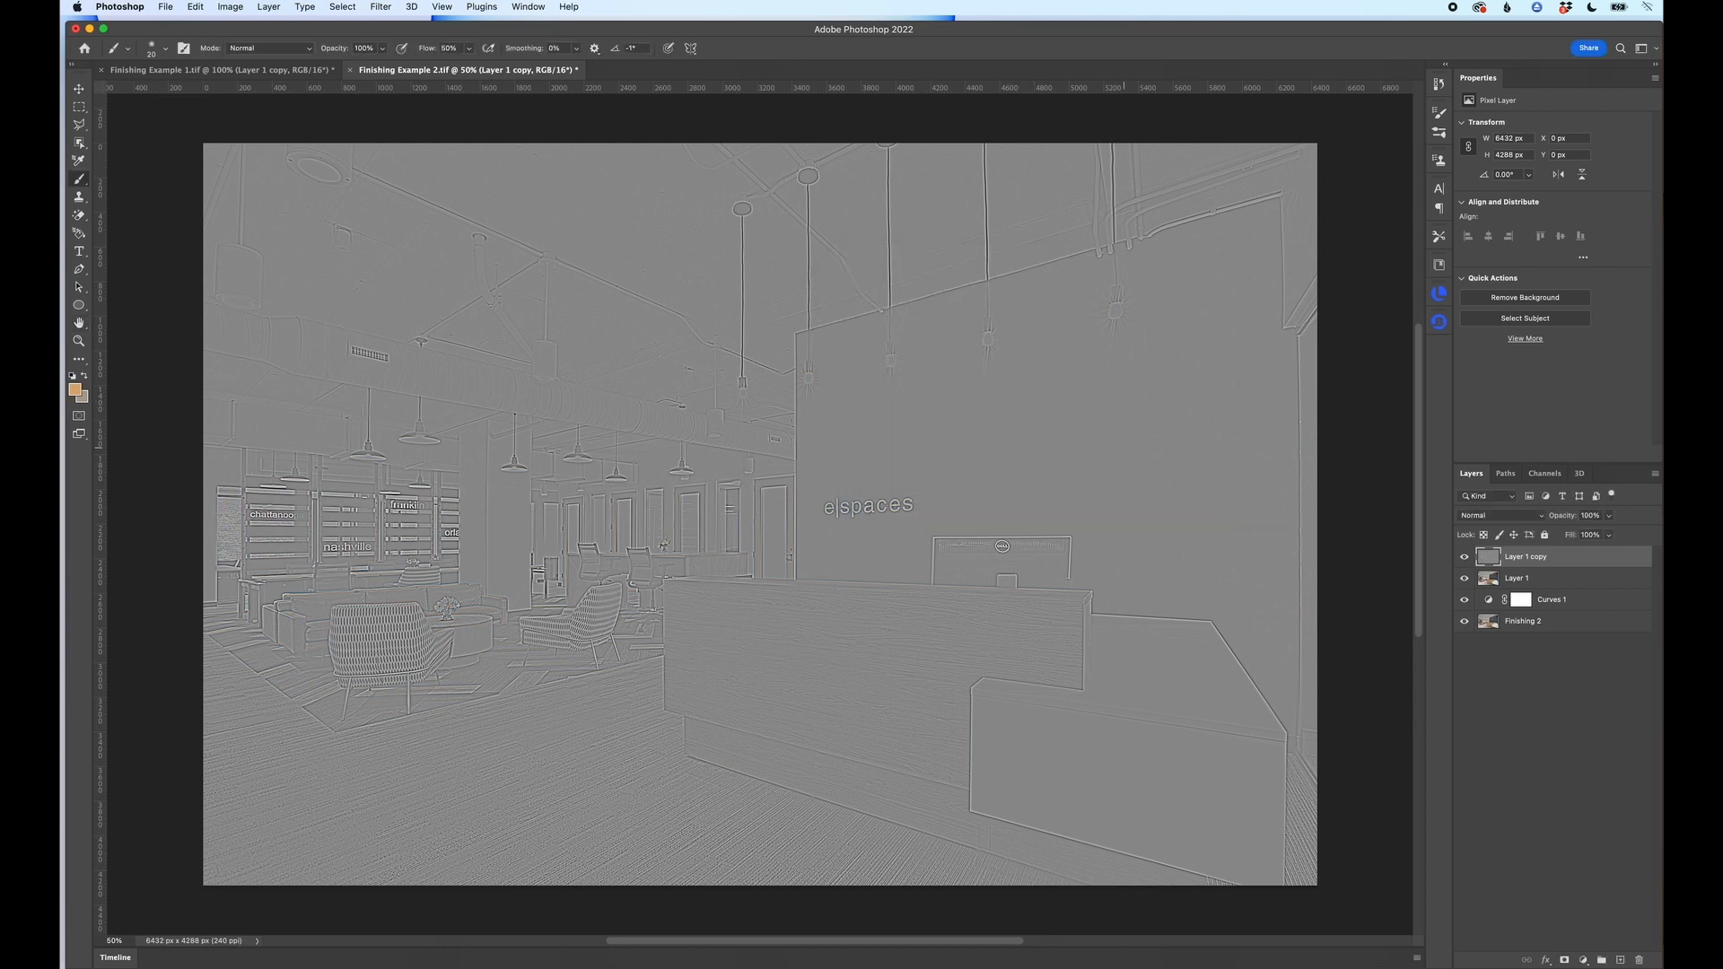
left_click(1523, 518)
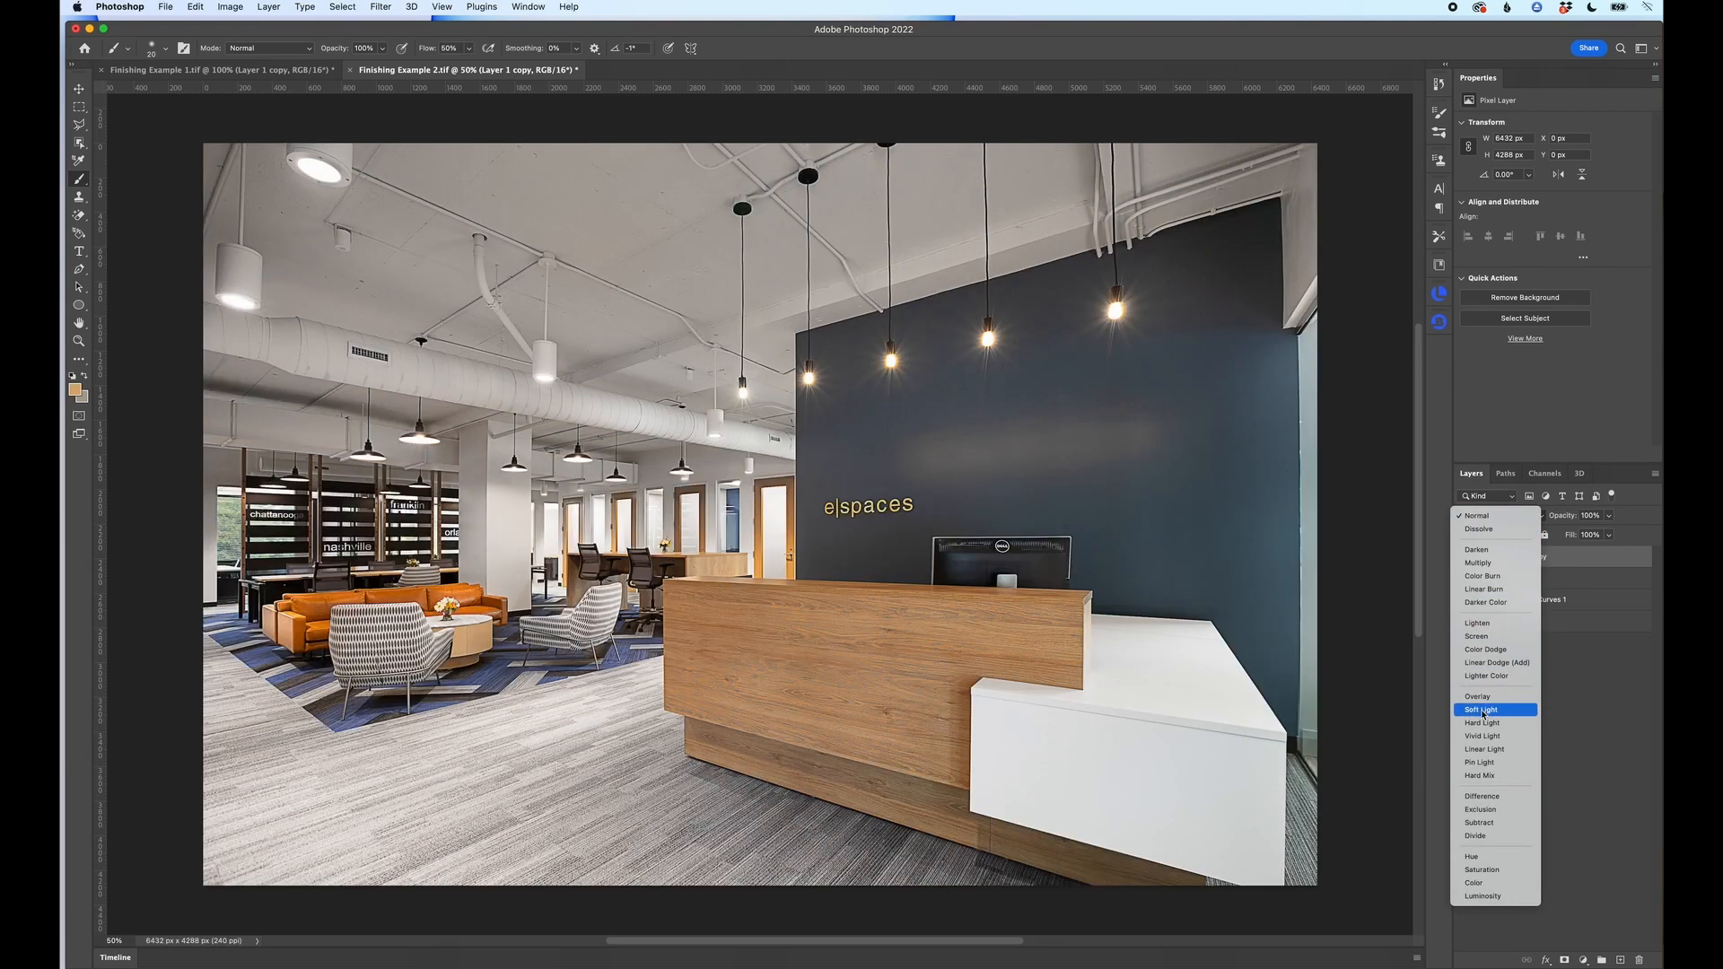
left_click(1480, 710)
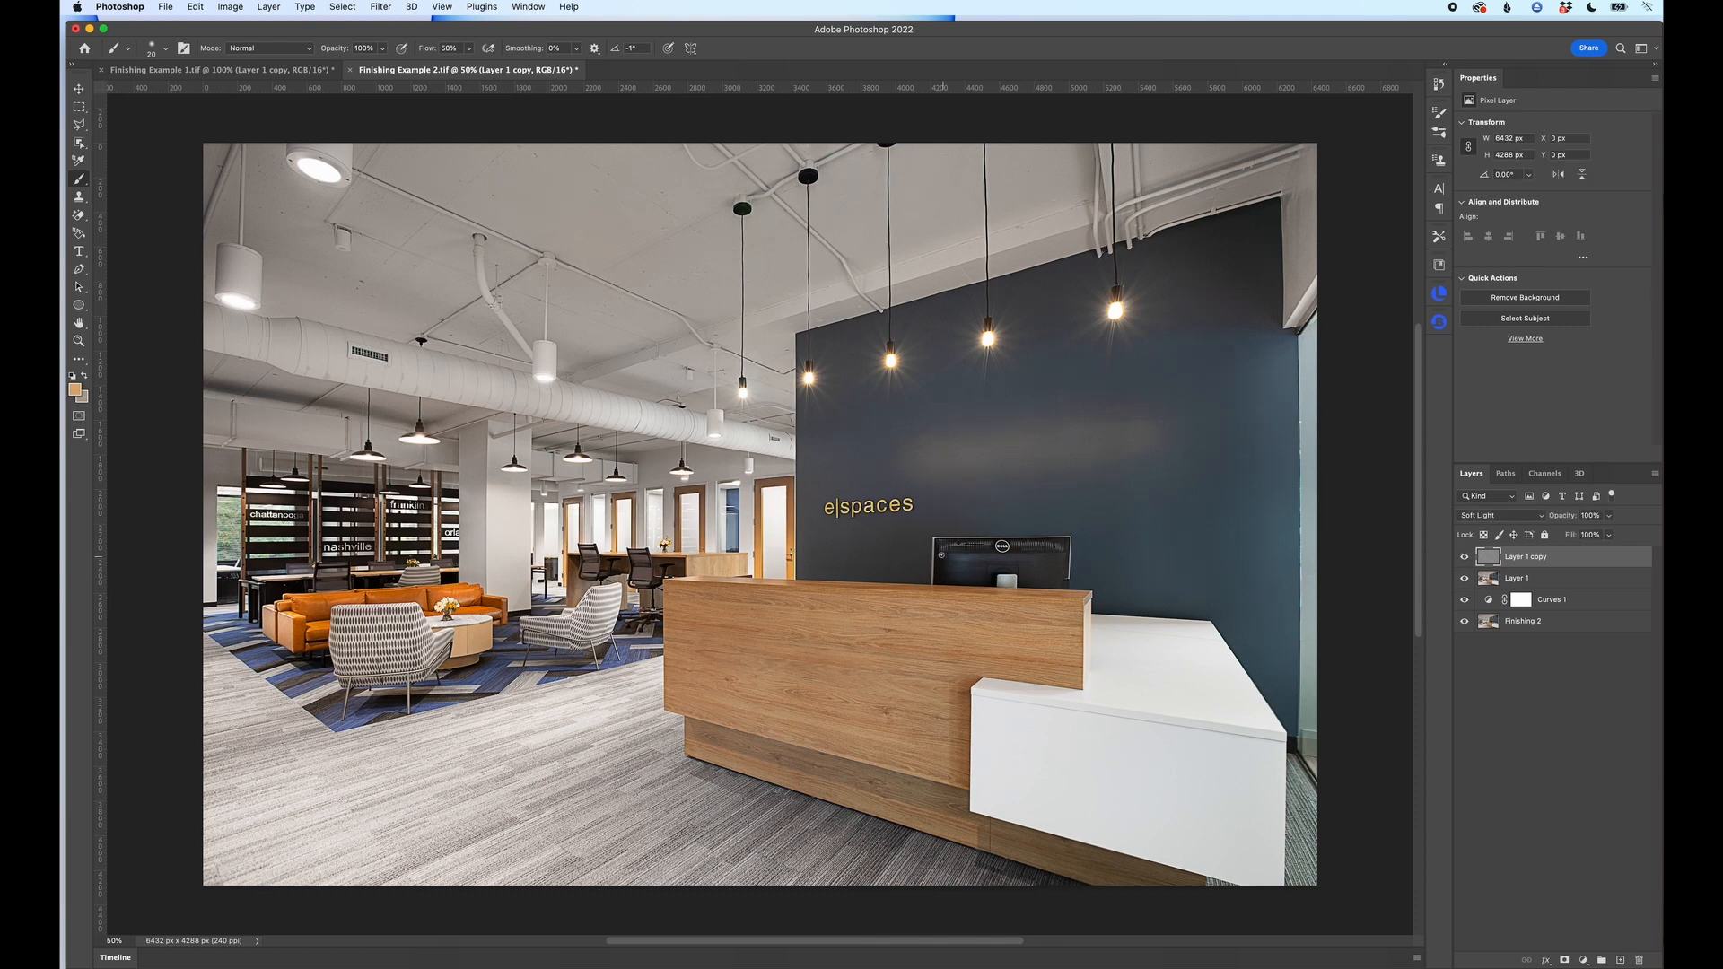
Step: Examine the wall sign and monitor at 200% zoom, comparing the detail with the High Pass layer hidden and shown
key("super+equal")
key("super+equal")
key("super+equal")
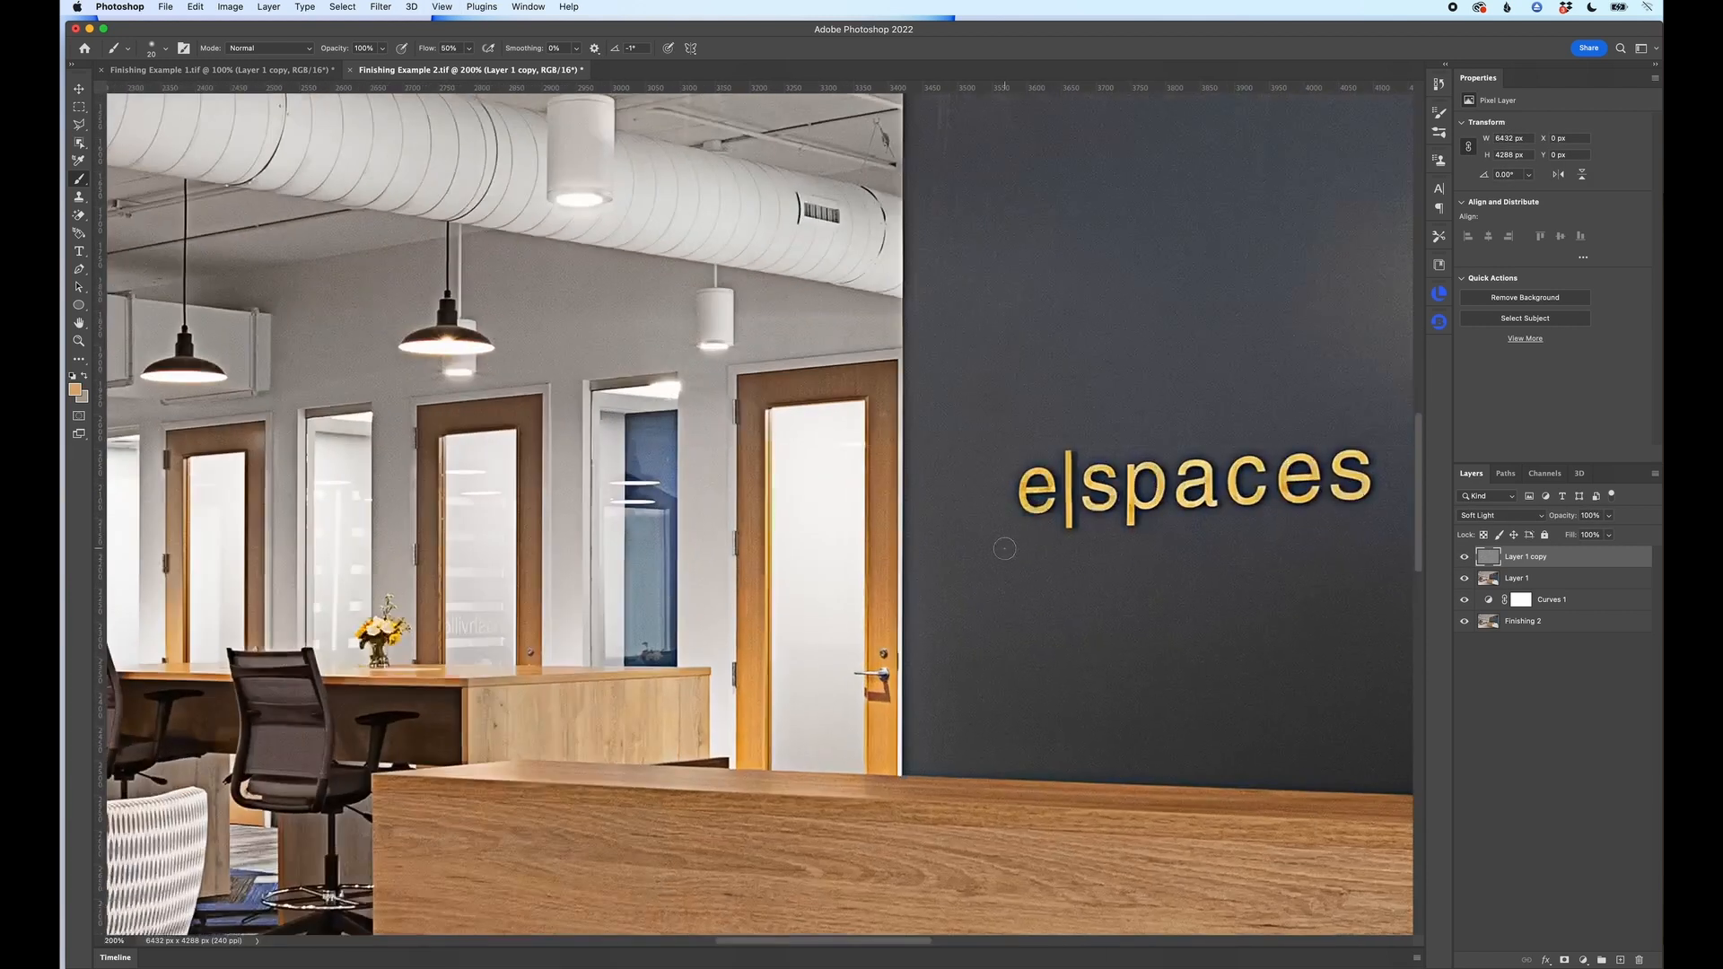
scroll(1004, 549, "right", 8)
scroll(1004, 548, "down", 1)
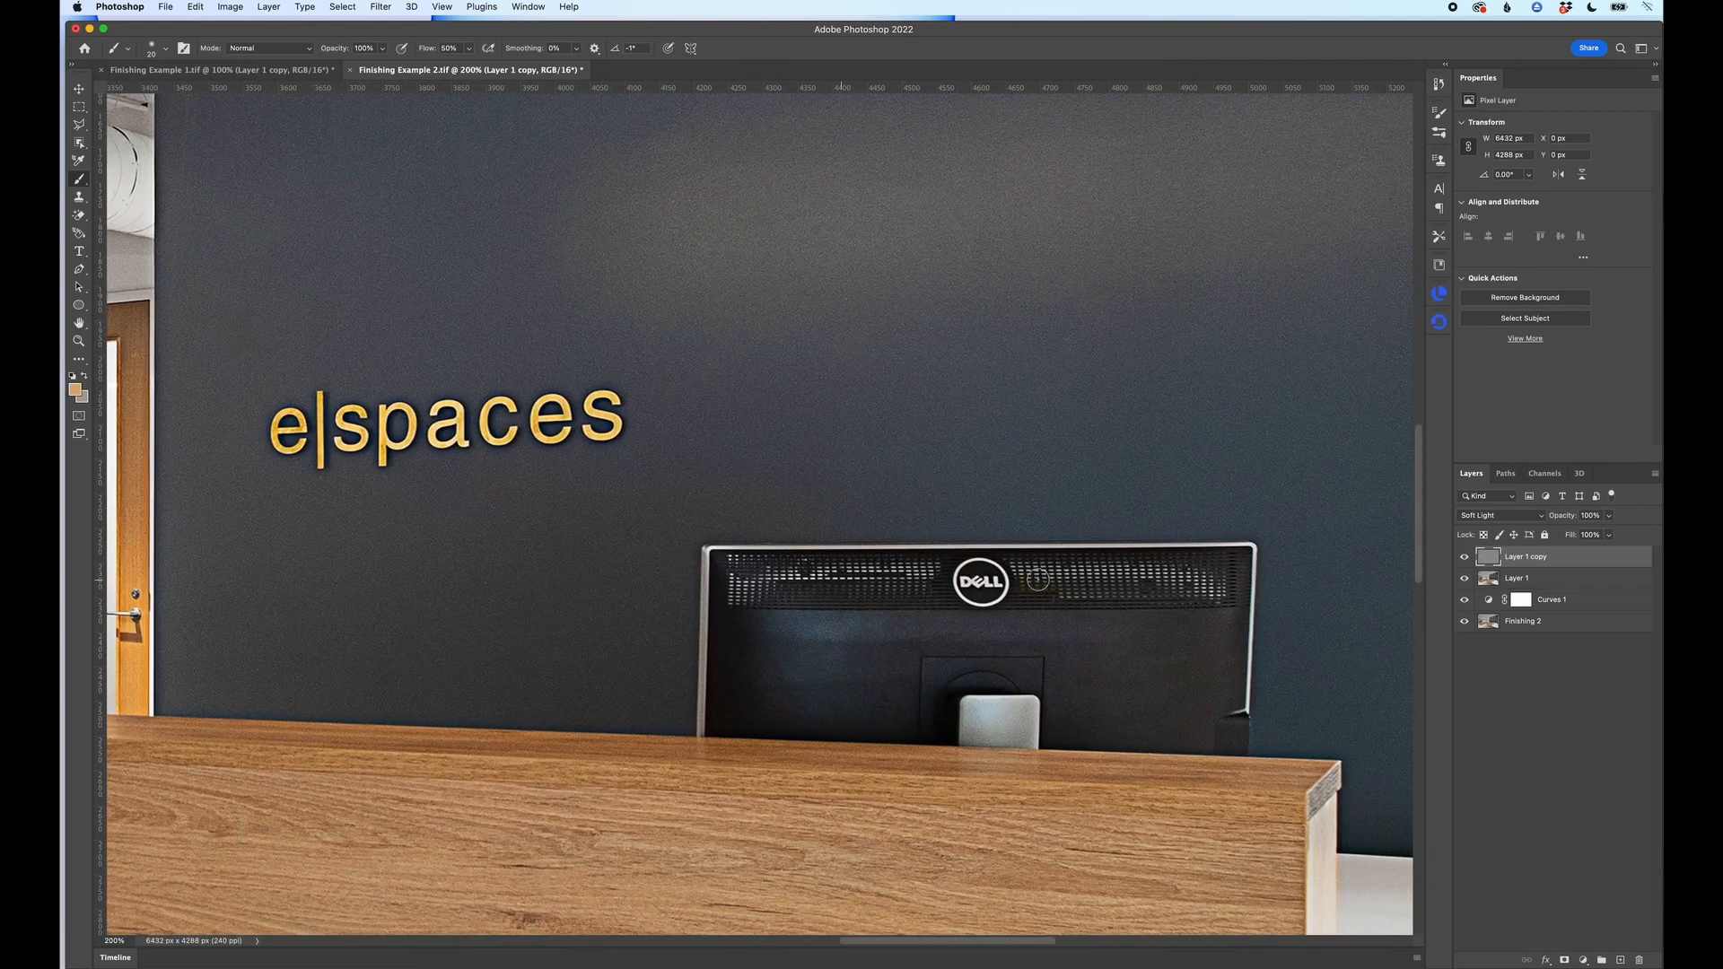
left_click(1463, 557)
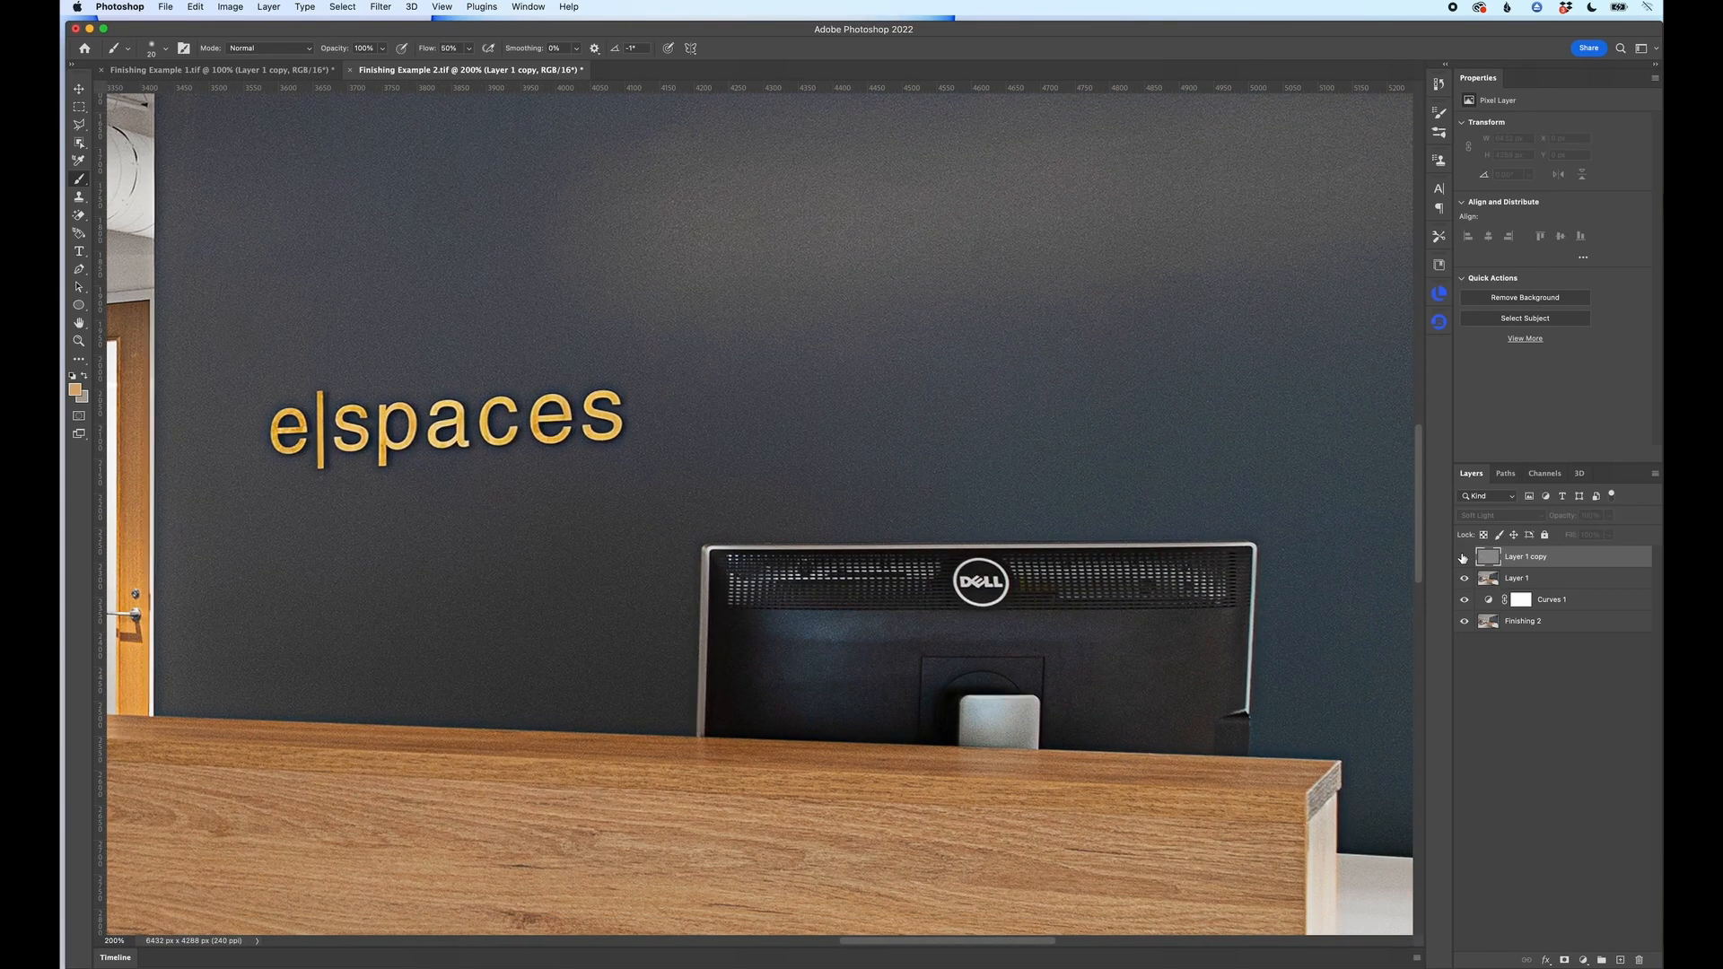
left_click(1464, 557)
left_click(1463, 558)
left_click(1463, 557)
left_click(1464, 558)
left_click(1464, 557)
left_click(1463, 557)
left_click(1464, 557)
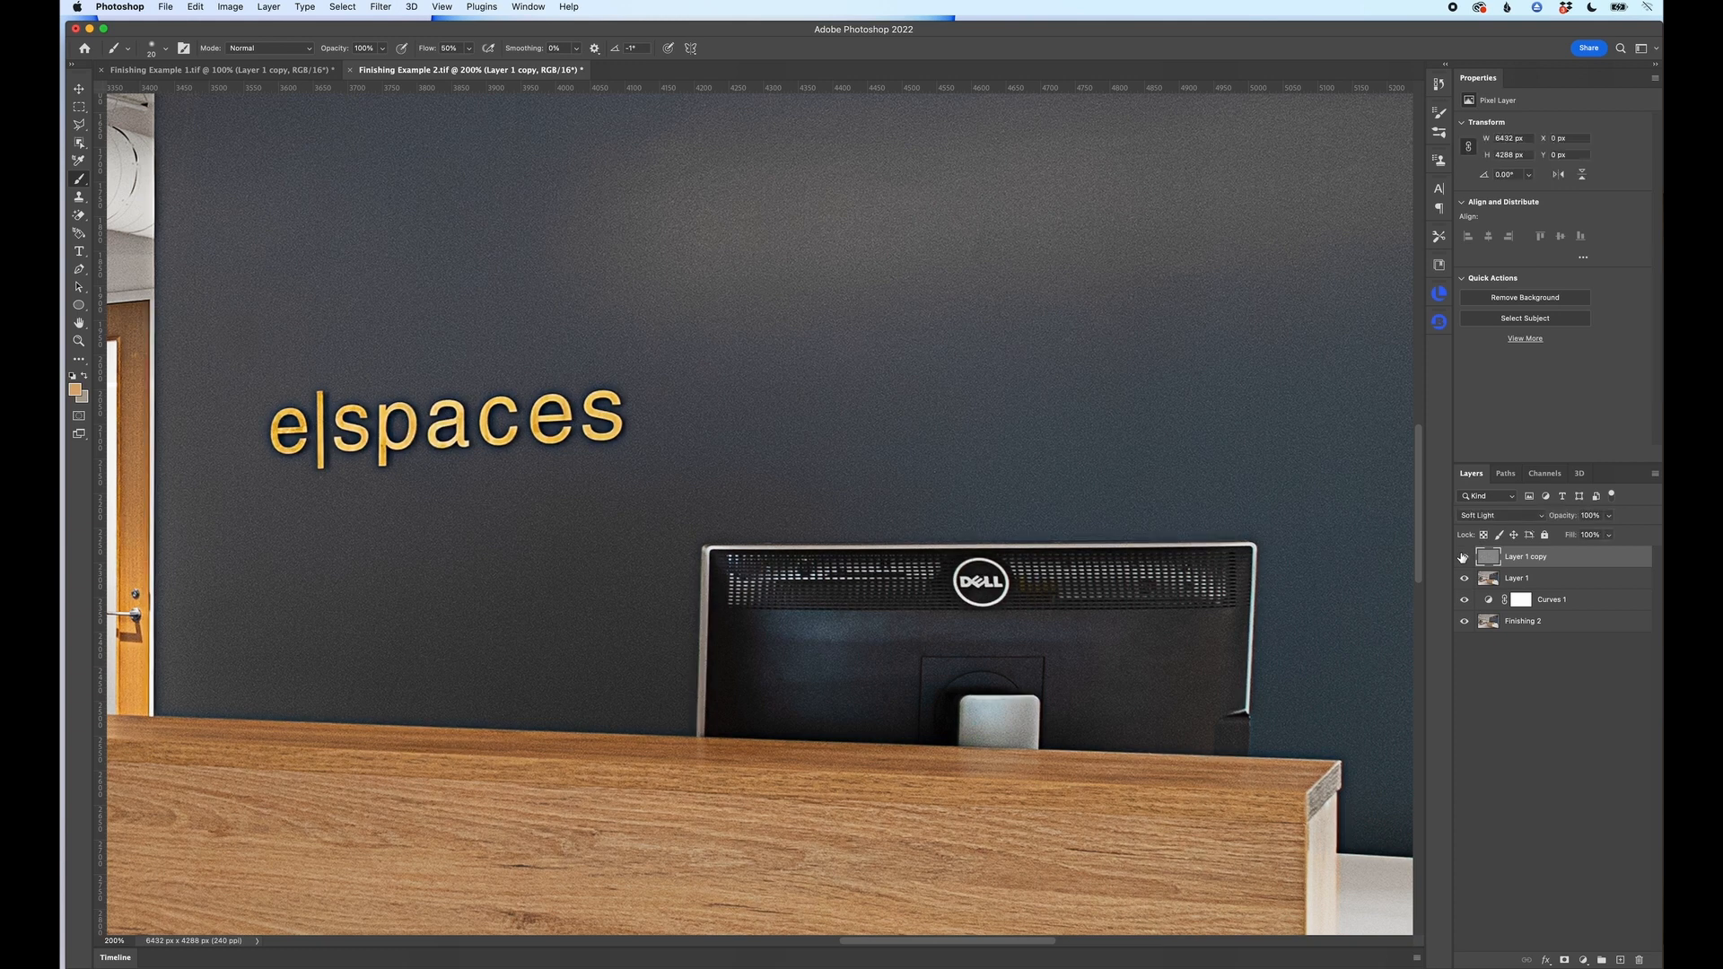
Step: Compare the sharpening across the lounge area with the High Pass layer hidden and shown, and review the whole photo
scroll(790, 552, "left", 5)
left_click(1464, 557)
left_click(1464, 557)
left_click(1463, 557)
left_click(1464, 557)
scroll(676, 572, "left", 8)
scroll(681, 575, "left", 15)
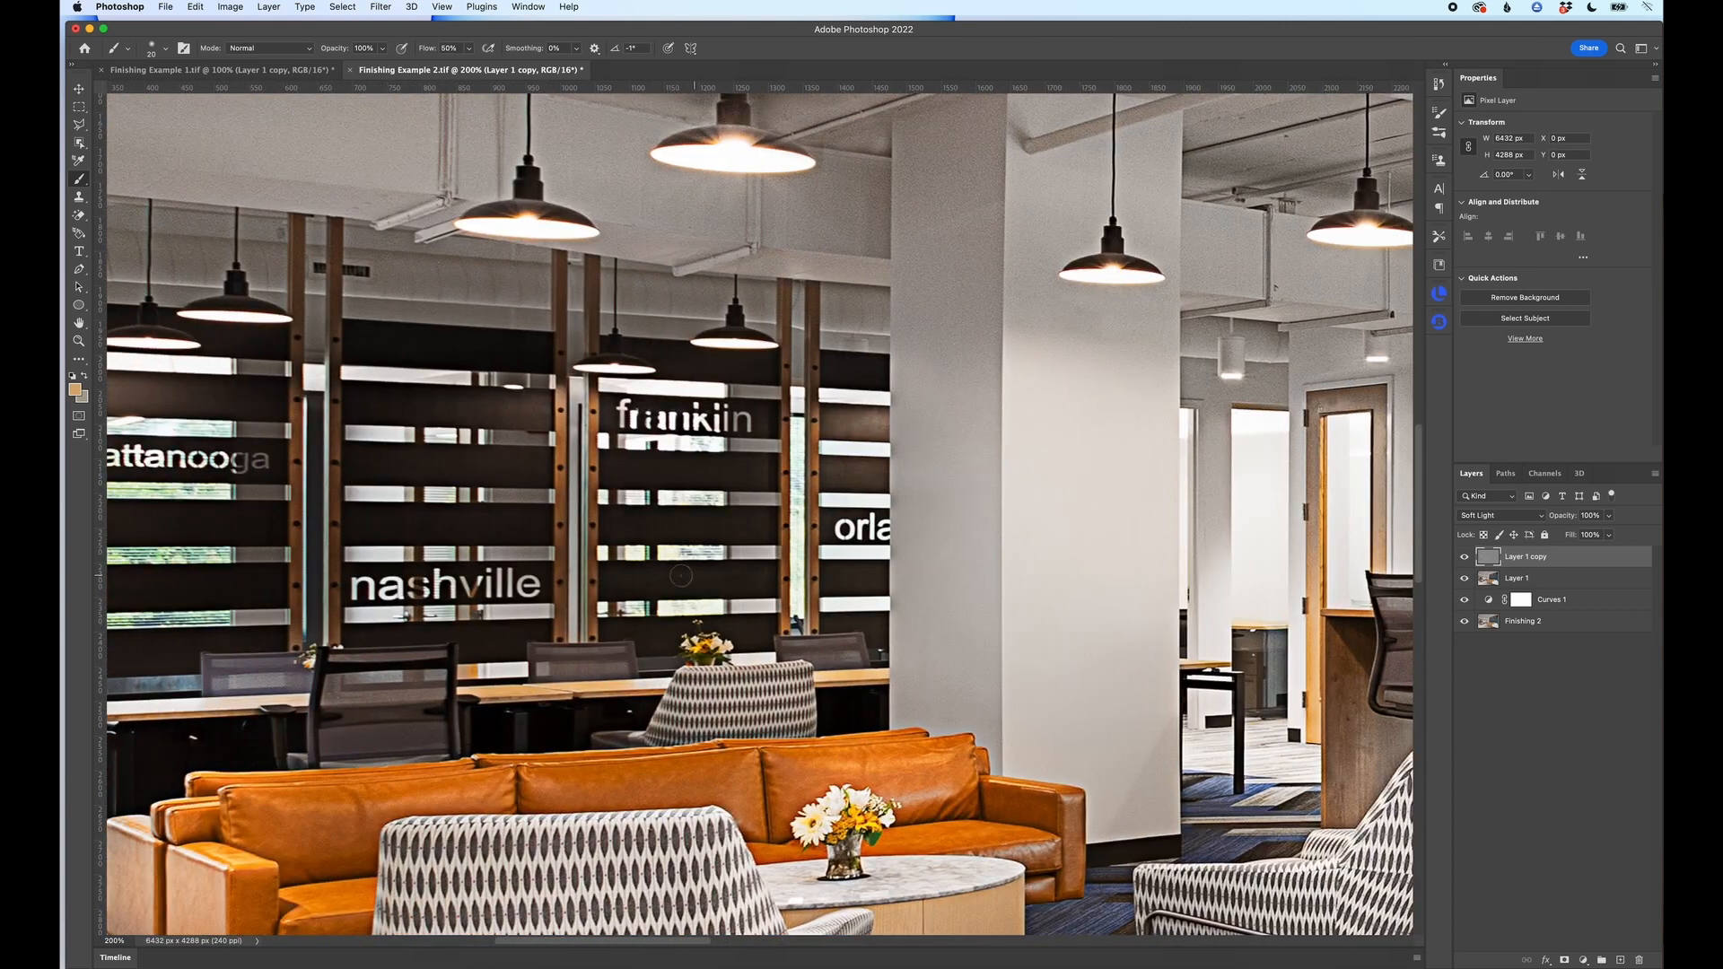
scroll(681, 575, "left", 6)
left_click(1464, 557)
left_click(1465, 557)
left_click(1465, 557)
left_click(1465, 557)
left_click(1464, 557)
left_click(1464, 557)
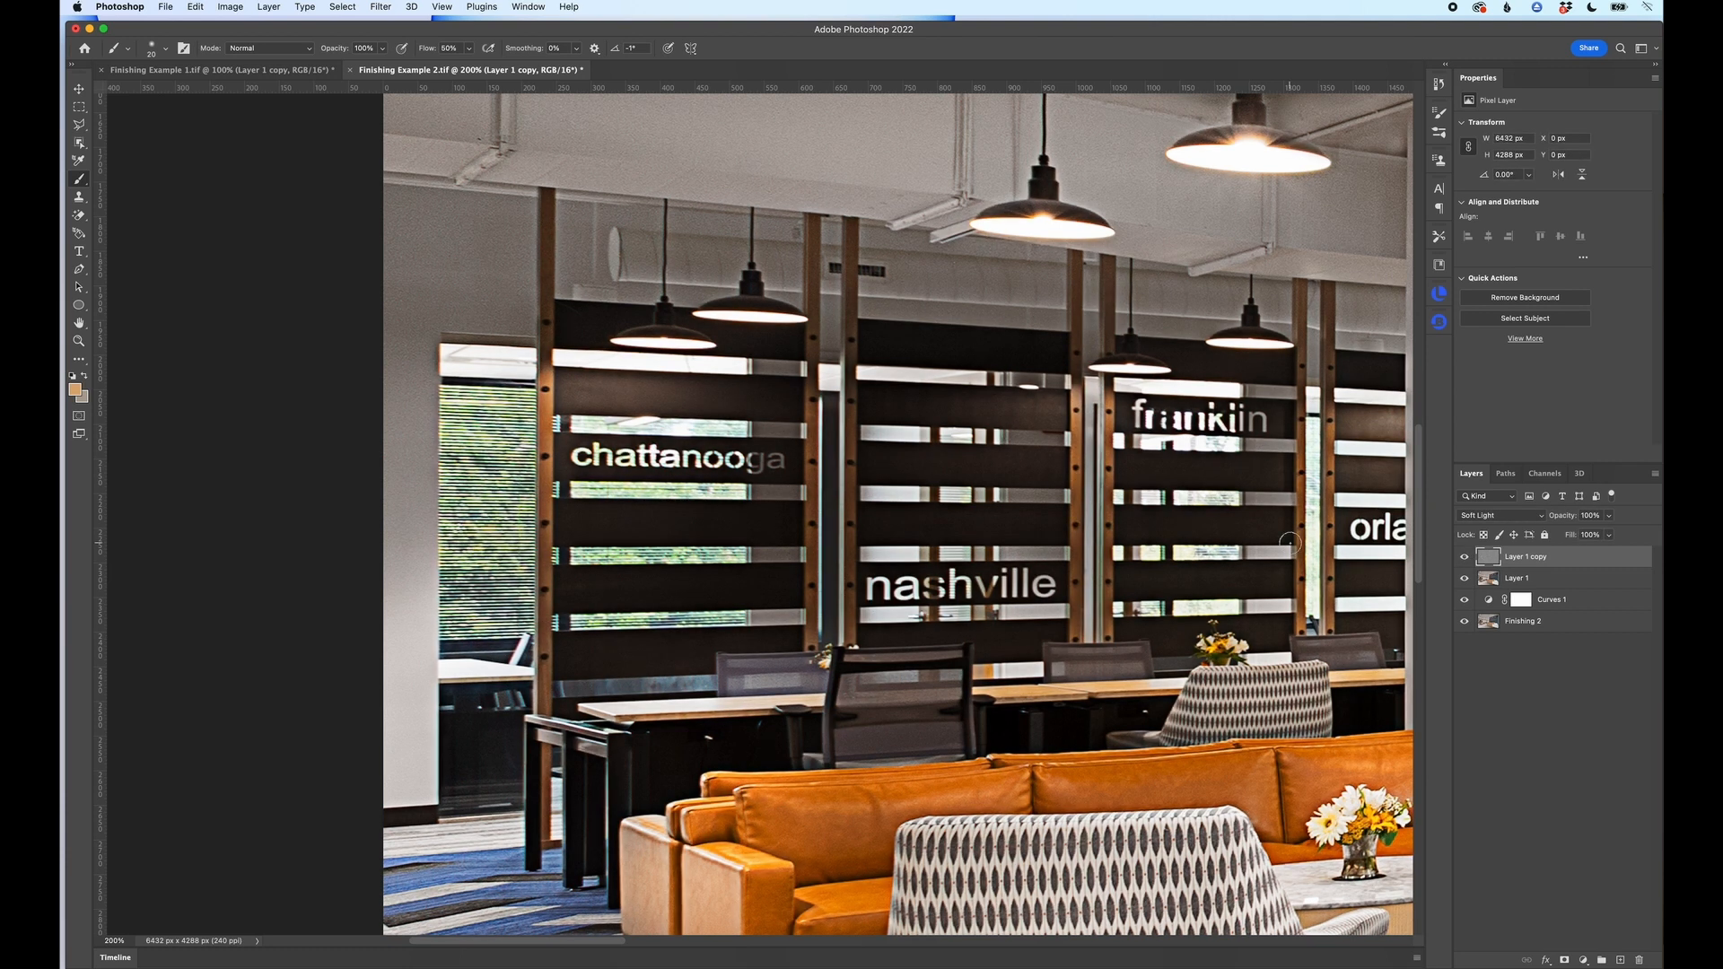
key("super+minus")
key("super+minus")
key("super+minus")
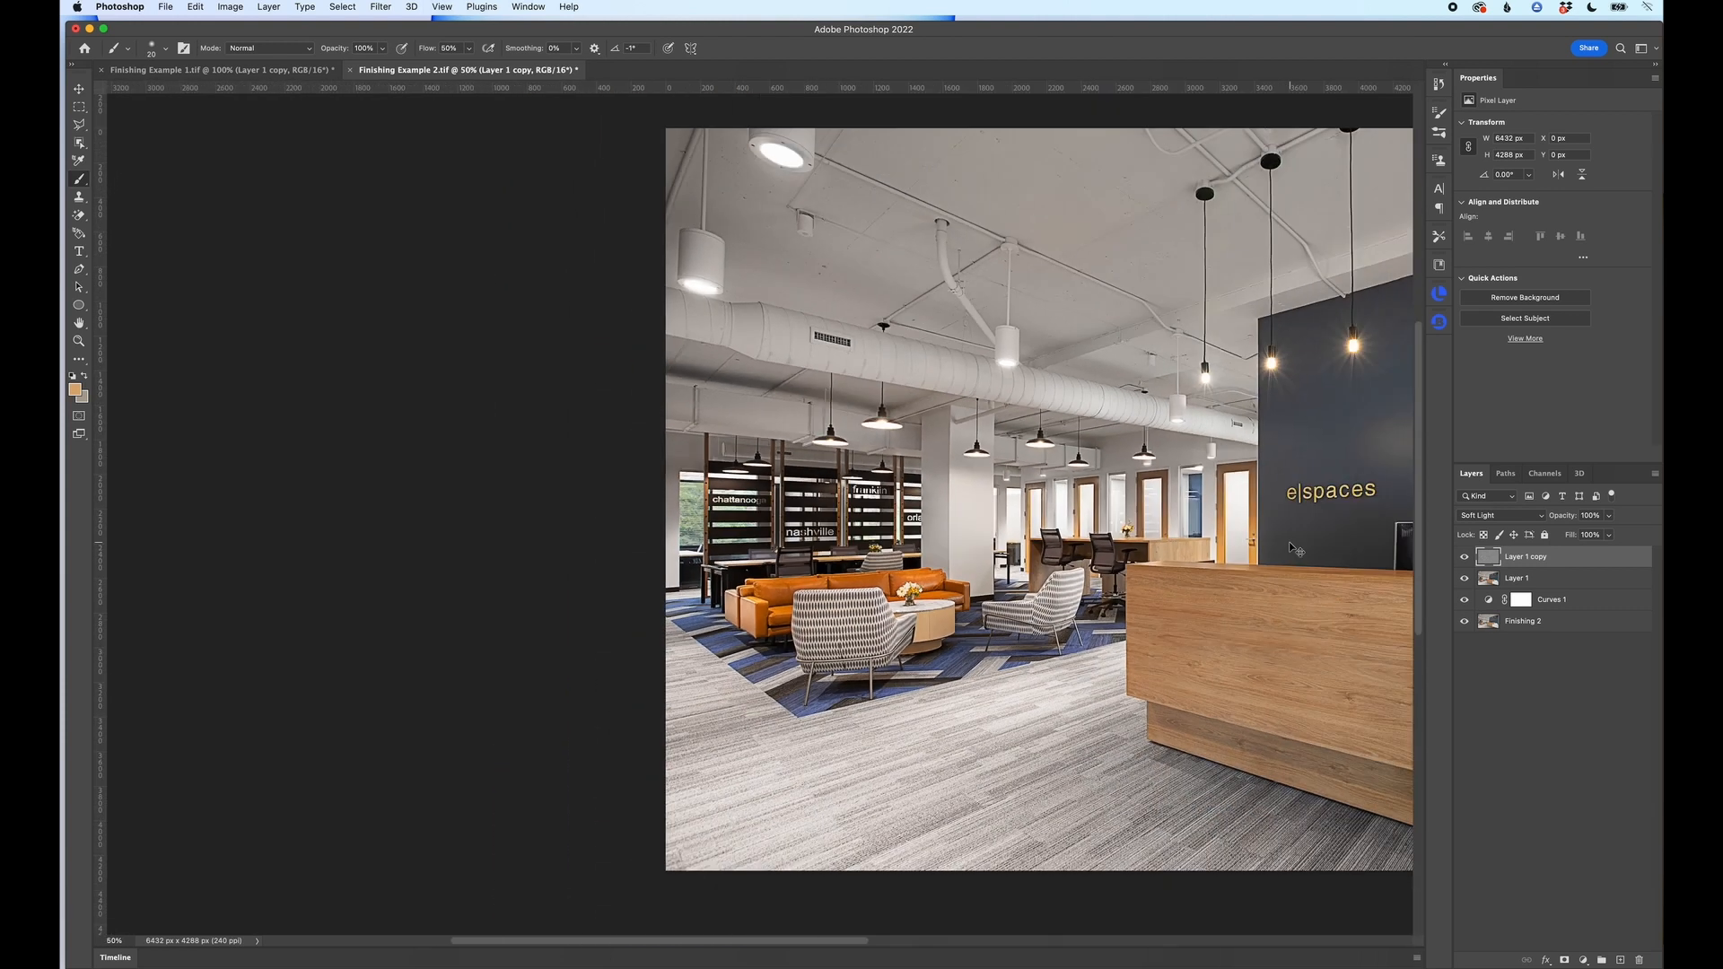
key("super+minus")
scroll(1292, 546, "right", 10)
scroll(1292, 546, "left", 5)
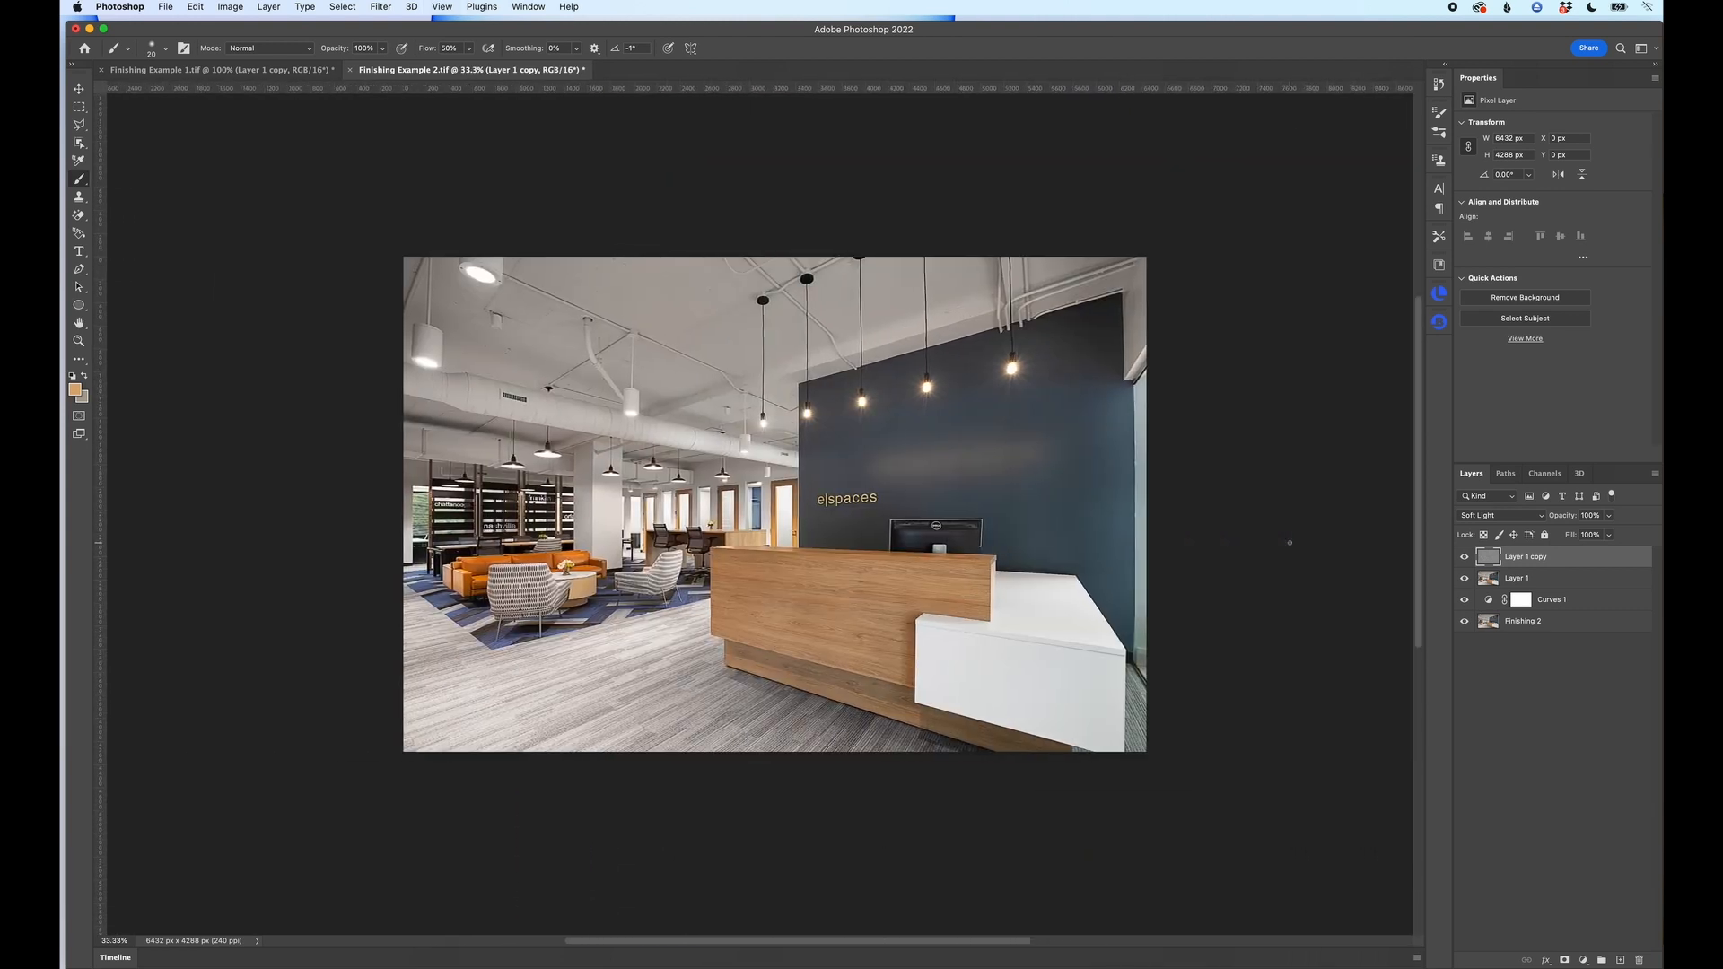